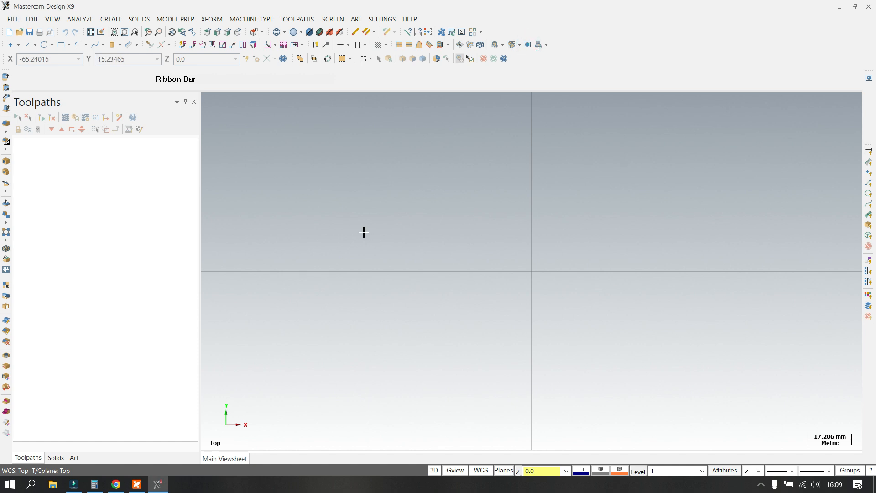
Consult the plunger drawing 208BF.pdf in Foxit PDF Reader and, back in Mastercam, draw a 40 mm vertical line upward from the origin
left_click(137, 484)
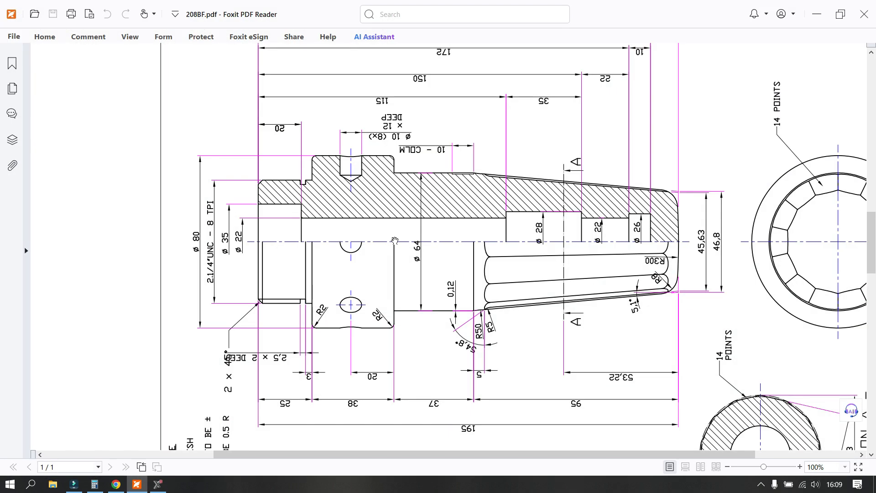
left_click_drag(457, 288, 423, 301)
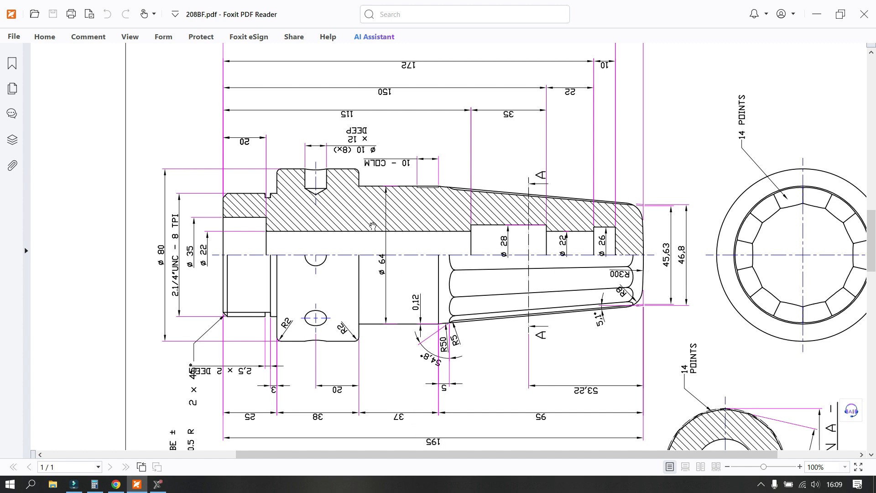
left_click(158, 484)
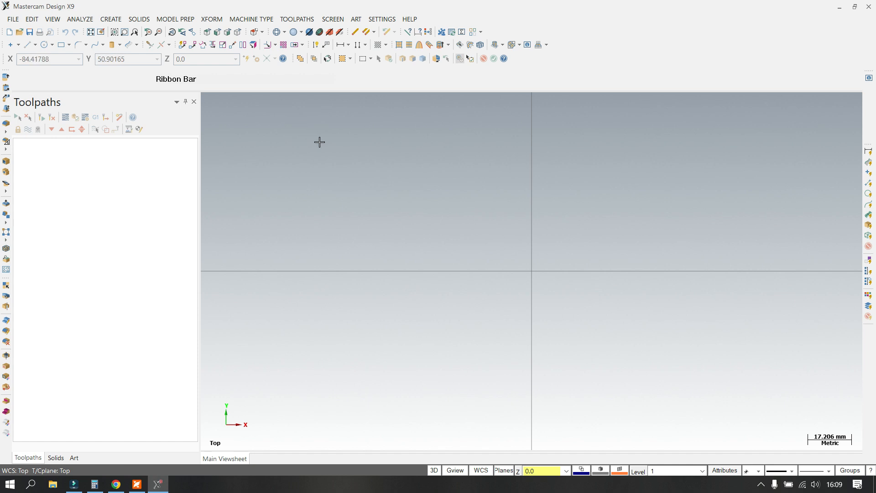
left_click(25, 46)
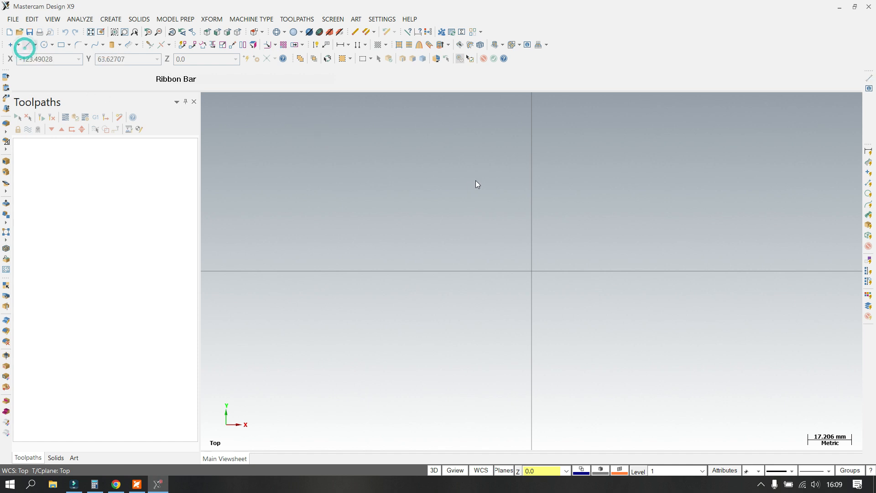
left_click(532, 271)
left_click(535, 145)
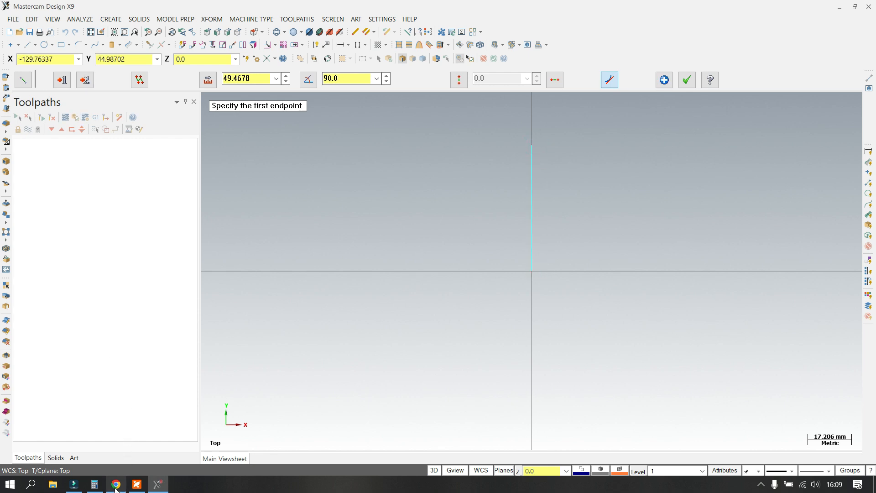
left_click(145, 483)
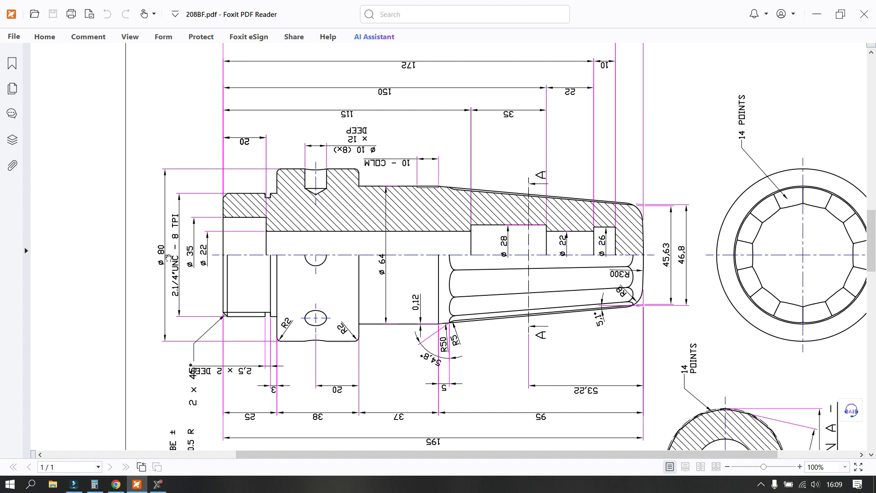
left_click(158, 484)
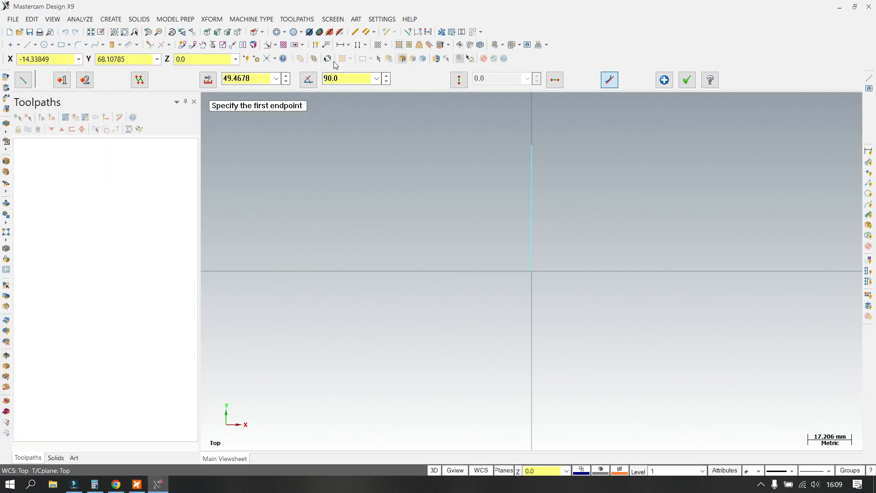
left_click(264, 83)
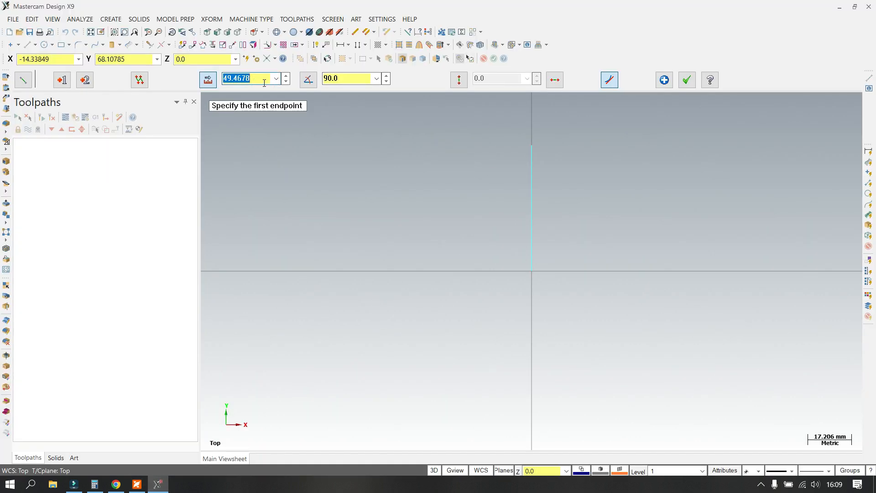
type("40")
key("Return")
left_click(689, 81)
Draw a 195 mm horizontal line from the origin in the negative X direction as the part's centreline
left_click(24, 43)
left_click(529, 271)
left_click(256, 273)
double_click(247, 78)
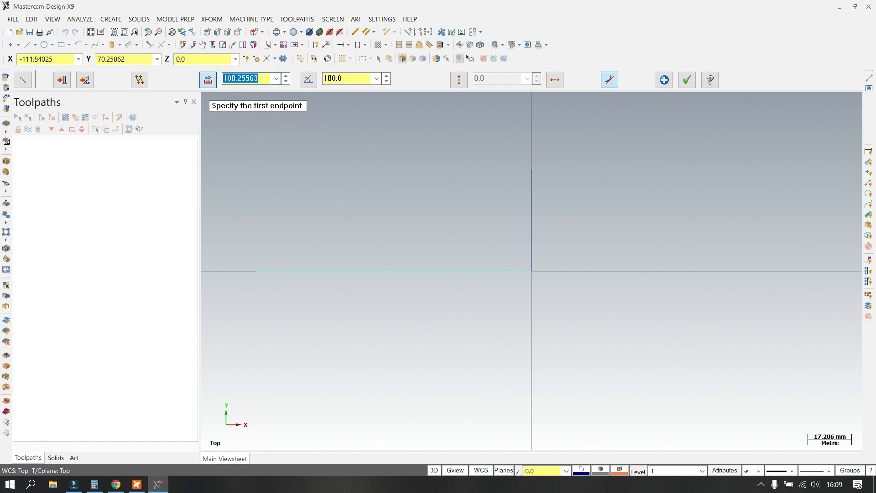
type("195")
key("Return")
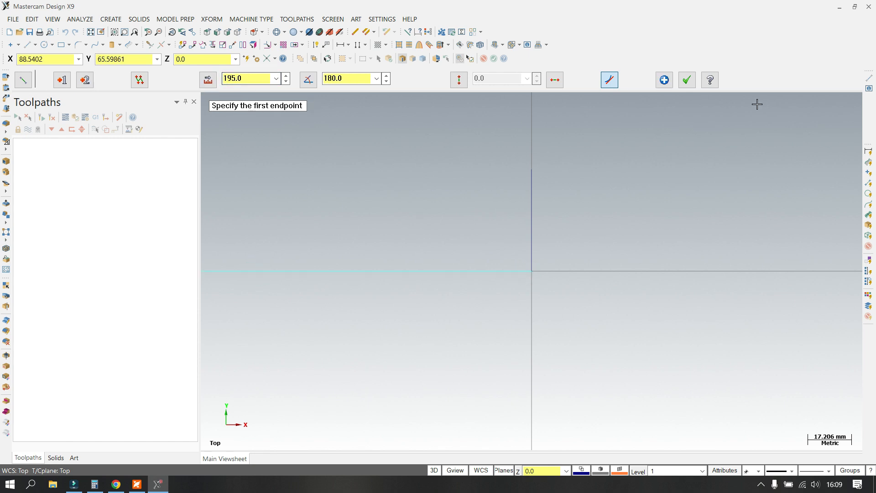
left_click(687, 80)
Check the nose-end and section A-A dimensions in the PDF drawing, and draw a 10 mm horizontal line in Mastercam from the origin toward positive X
scroll(774, 254, "down", 2)
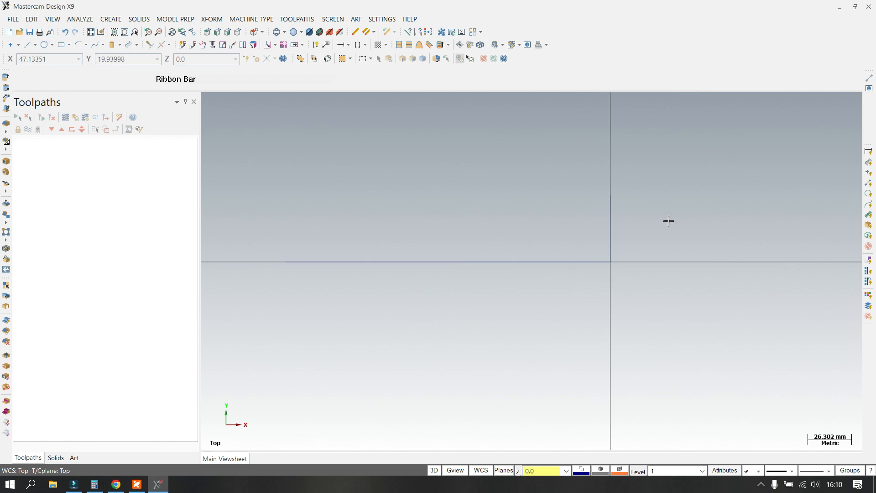
scroll(593, 172, "up", 1)
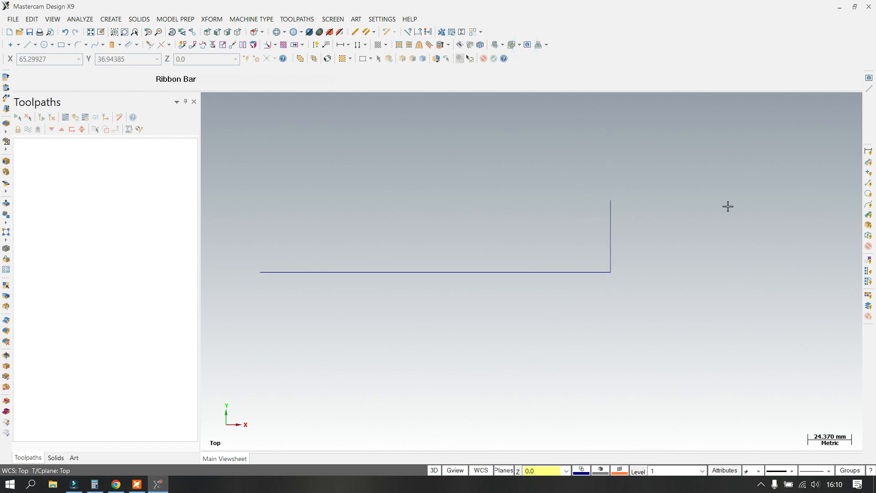
scroll(612, 229, "up", 1)
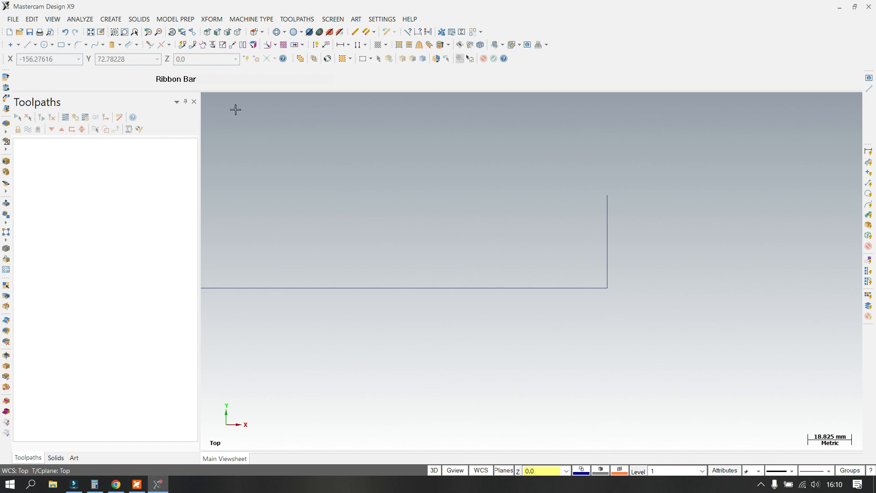
left_click(136, 484)
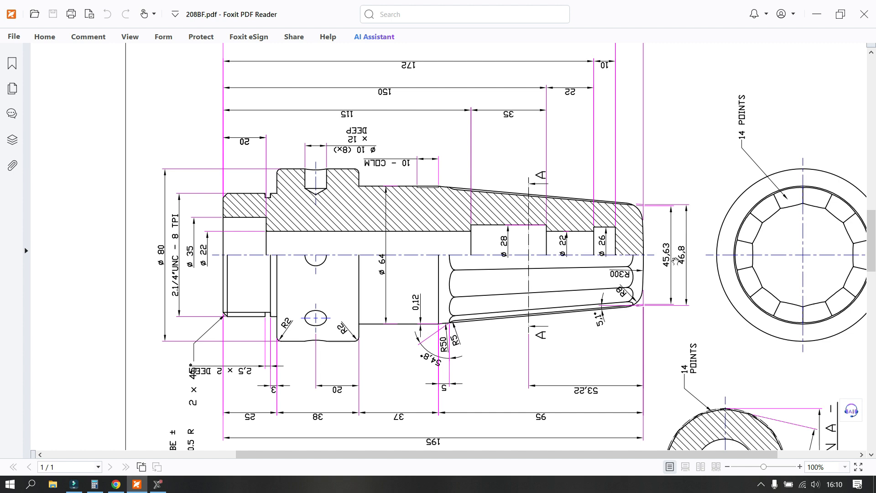
mouse_move(605, 357)
left_mouse_down()
mouse_move(567, 347)
mouse_move(430, 233)
left_mouse_up()
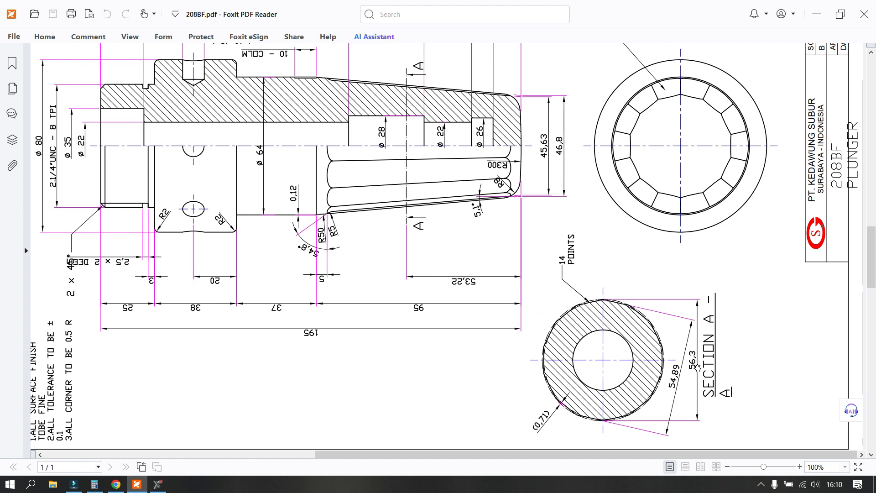
left_click_drag(629, 202, 654, 249)
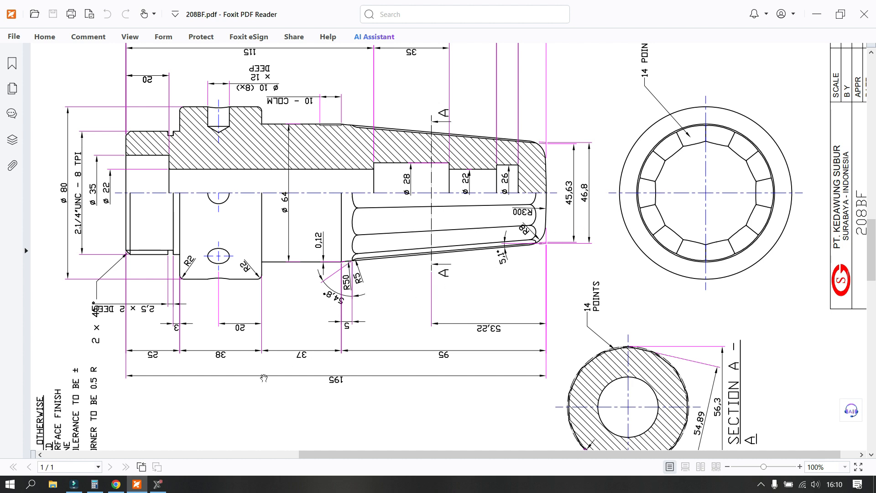
left_click(157, 483)
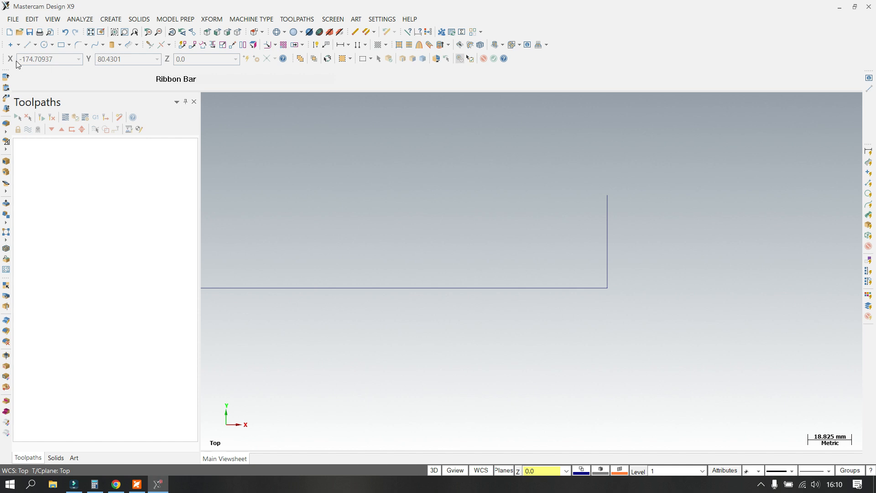
left_click(29, 45)
left_click(608, 287)
left_click(649, 288)
double_click(230, 78)
type("10")
key("Return")
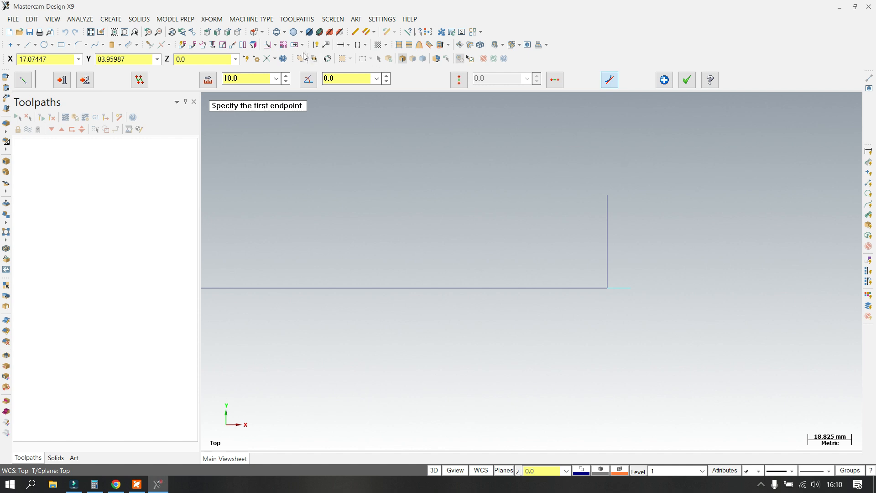
Offset a copy of the short 10 mm line upward by 46.8/2 mm
left_click(275, 44)
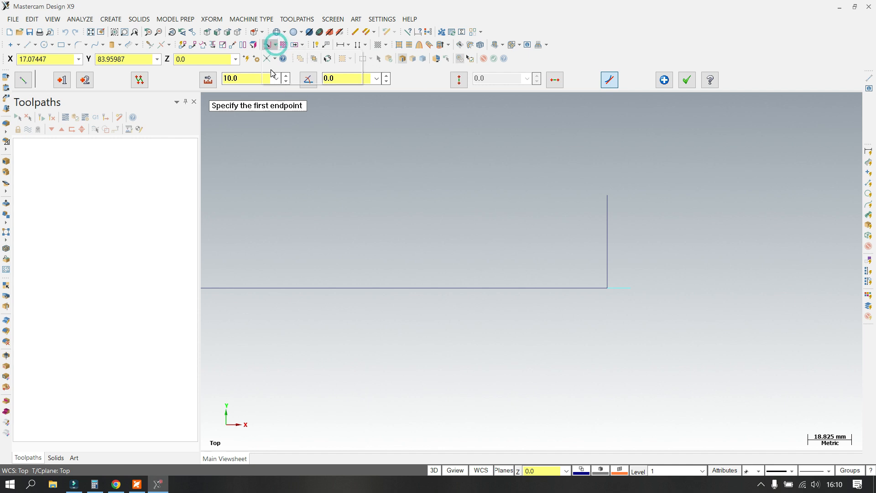
left_click(271, 67)
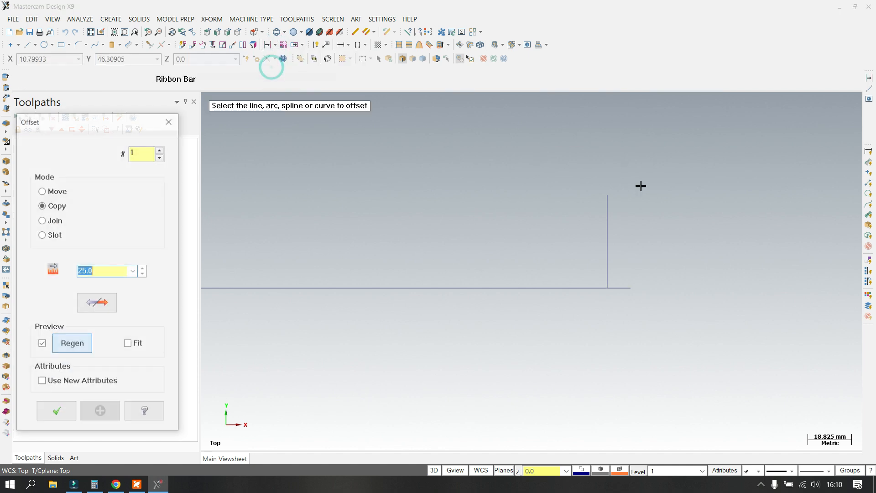
left_click(625, 287)
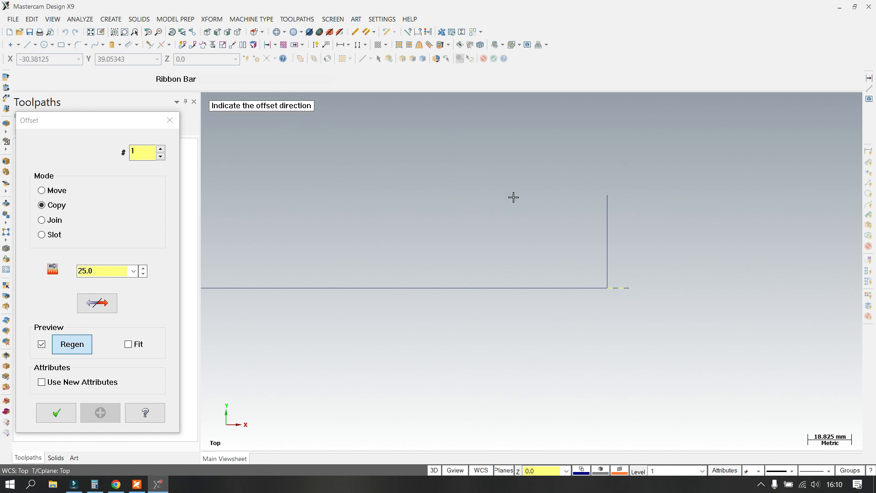
left_click(736, 190)
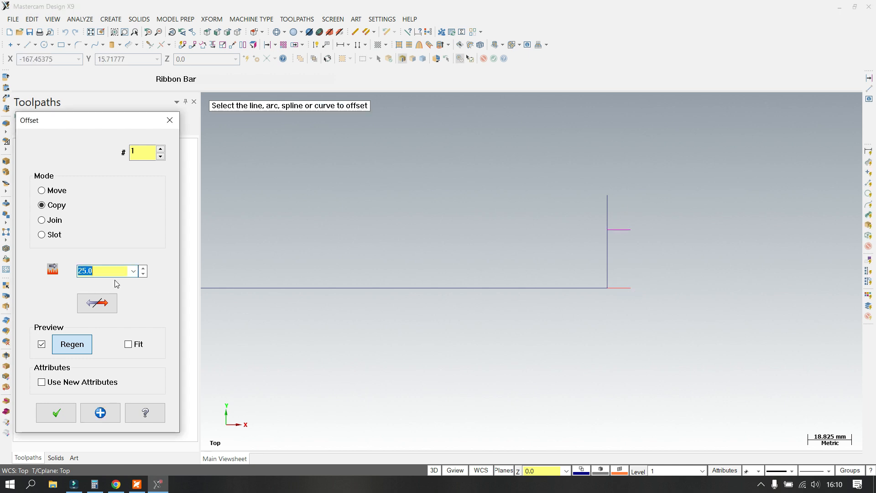
type("46.8/2")
key("Return")
left_click(56, 413)
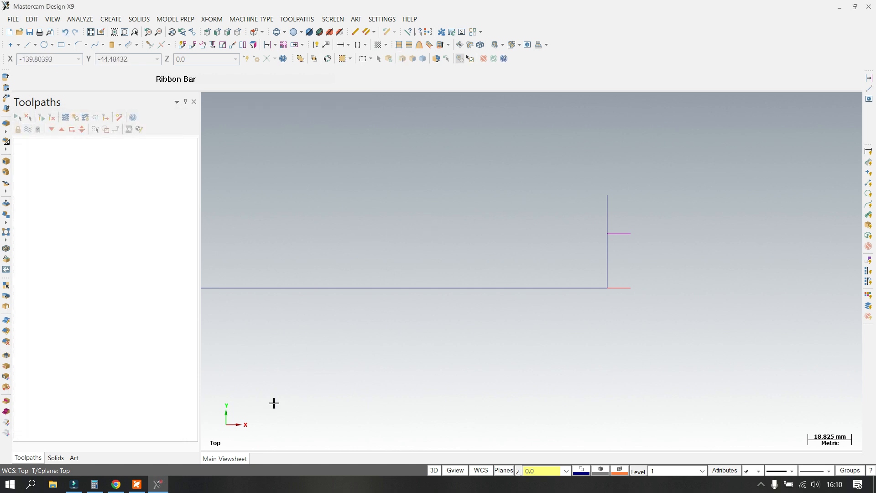
Look up the section A-A location in the PDF drawing and offset a copy of the vertical end line 53.22 mm toward negative X in Mastercam
left_click(137, 484)
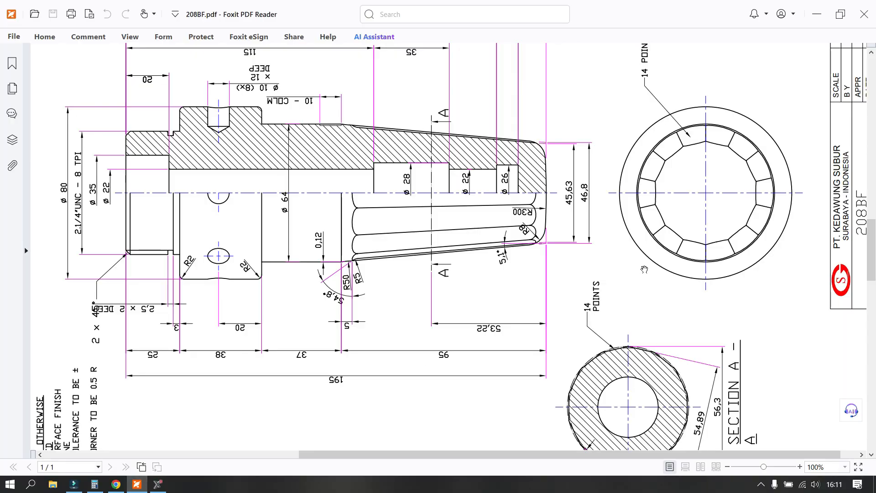
left_click_drag(730, 431, 724, 332)
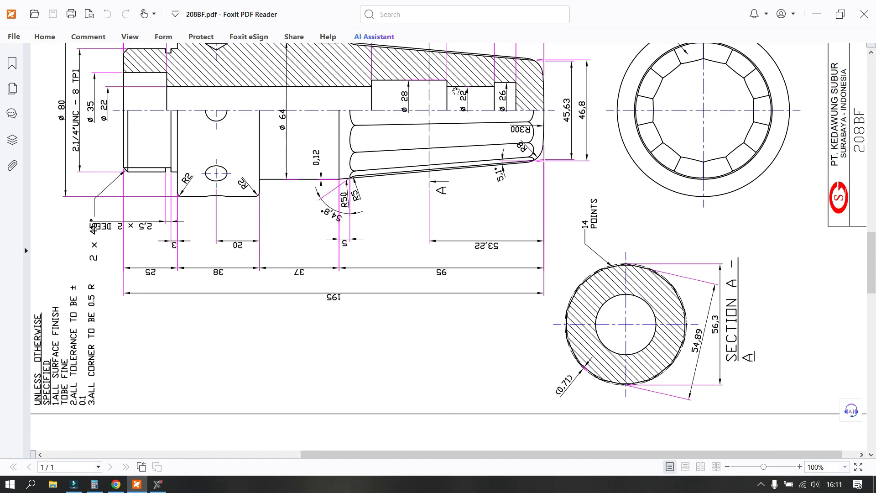
left_click_drag(615, 162, 645, 229)
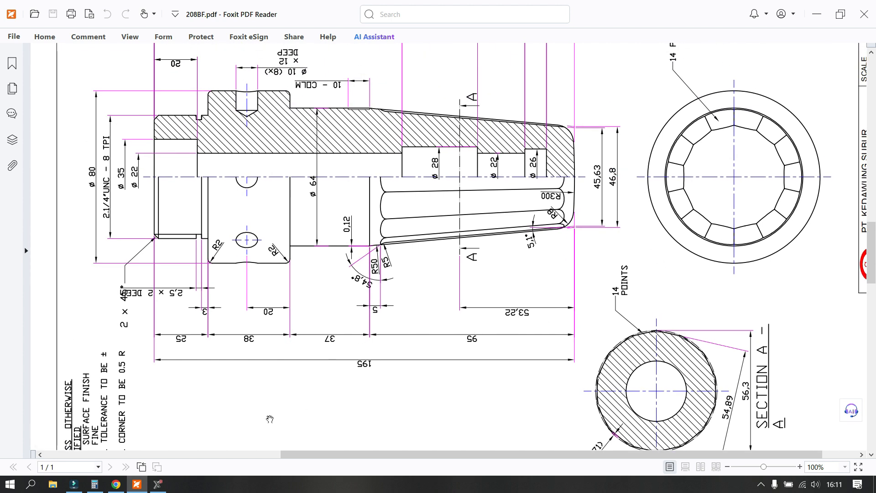
left_click(158, 484)
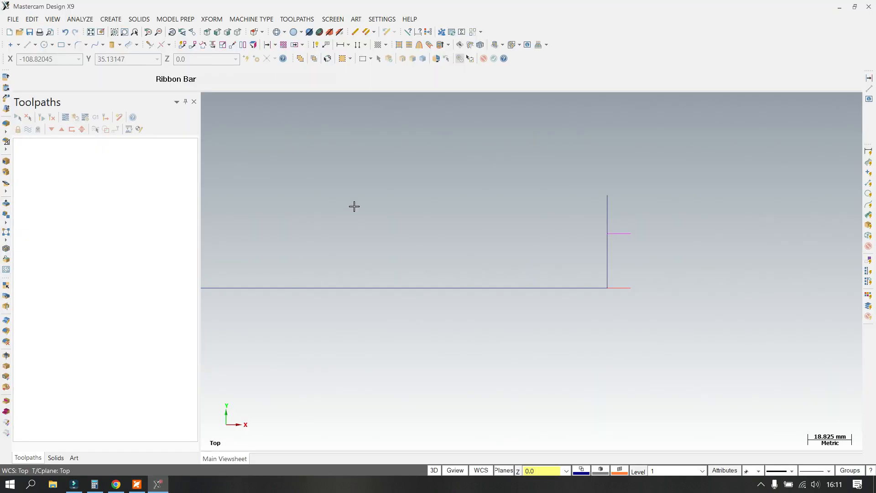
left_click(268, 46)
type("53.")
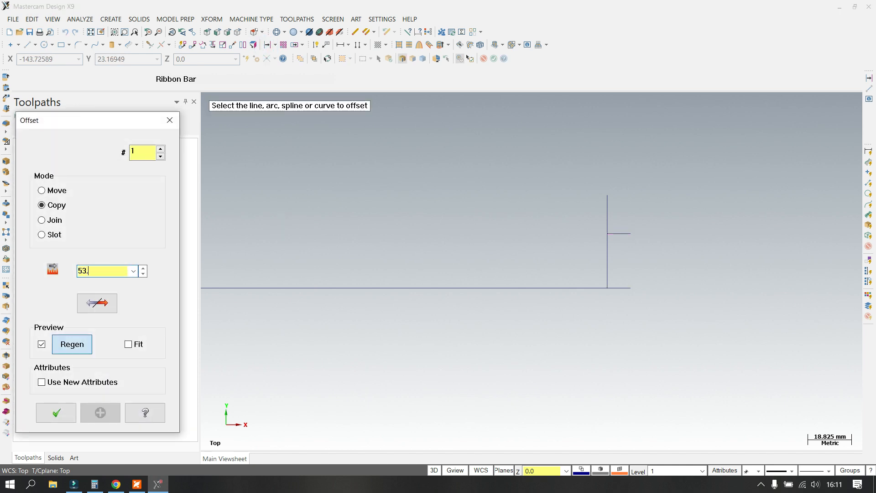
type("22")
left_click(606, 248)
left_click(508, 248)
left_click(100, 412)
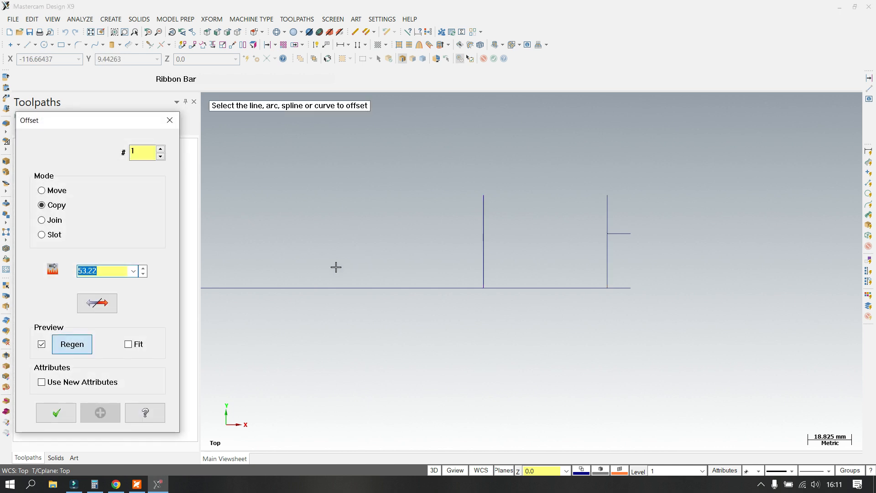
Check the section A-A diameter in the PDF drawing and offset a copy of the long centreline upward by 56.3/2 mm in Mastercam
left_click(137, 484)
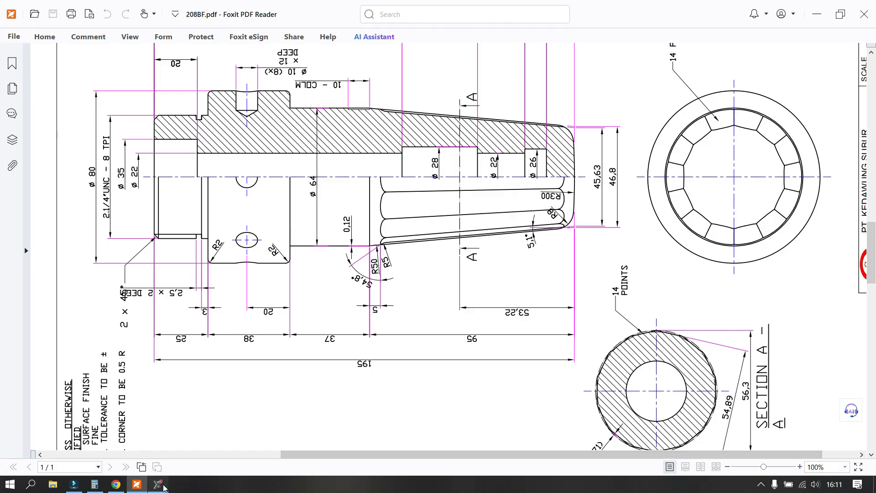
left_click(158, 484)
type("56.3/2")
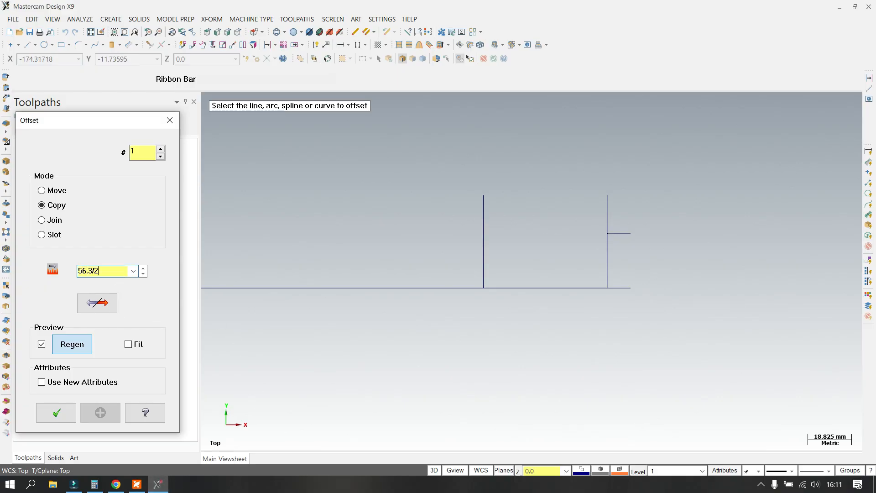
key("Return")
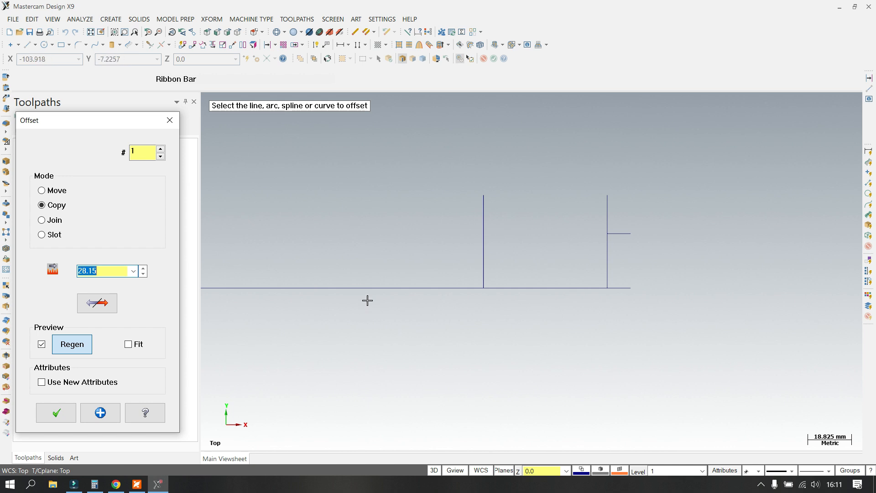
left_click(381, 288)
left_click(382, 245)
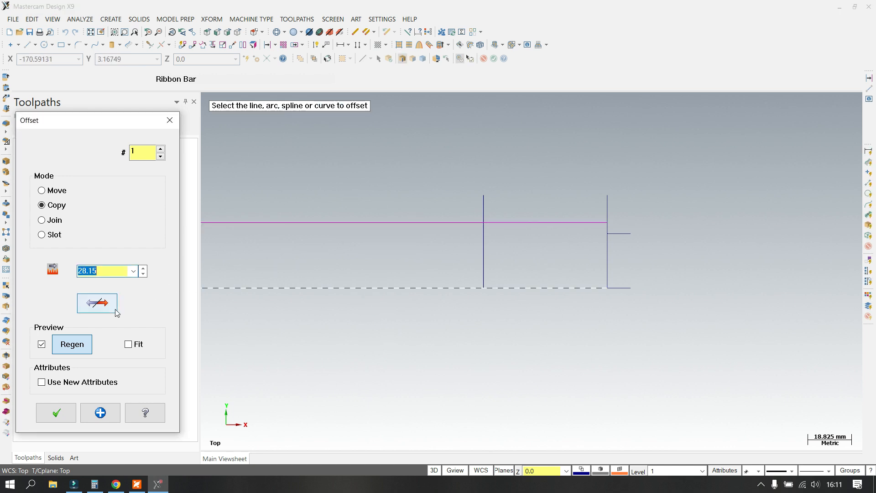
left_click(66, 415)
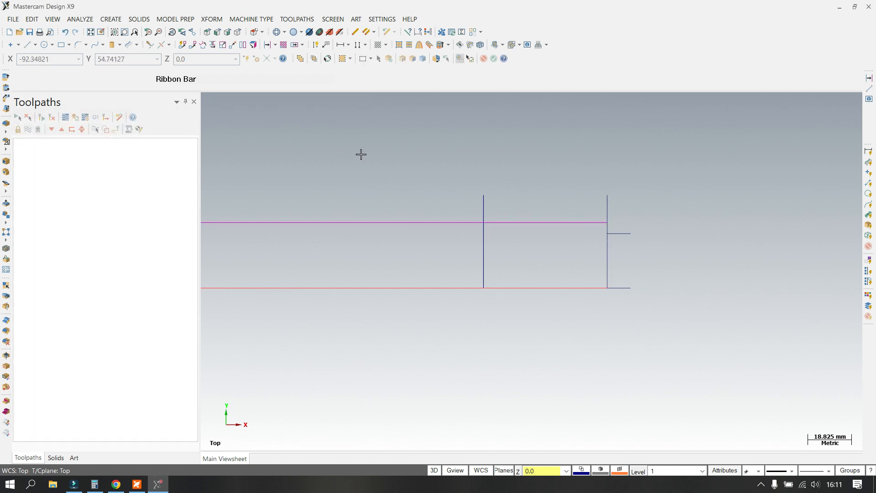
Draw the taper line from the 46.8/2 mm line's endpoint on the nose end to the section A-A and 56.3/2 mm line intersection
left_click(26, 45)
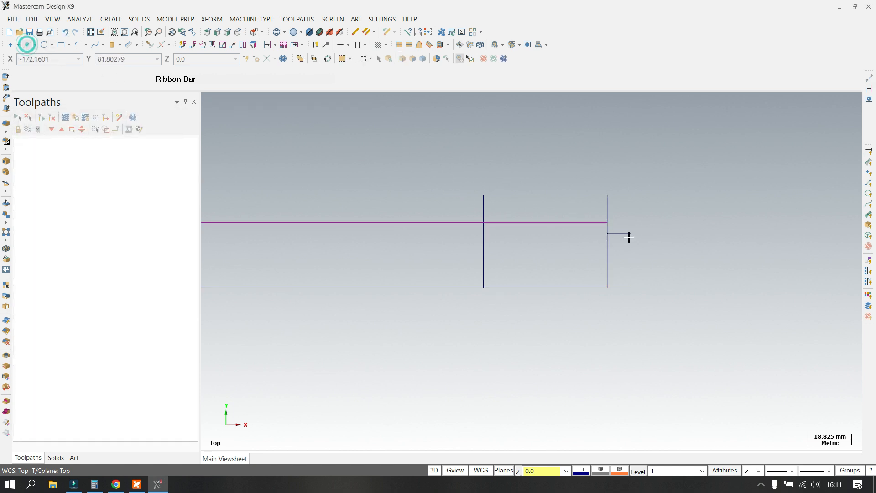
left_click(610, 235)
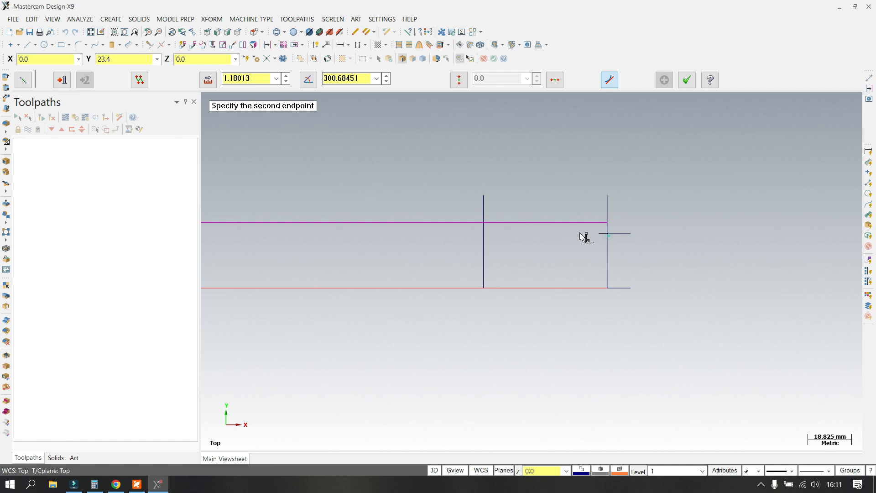
left_click(483, 221)
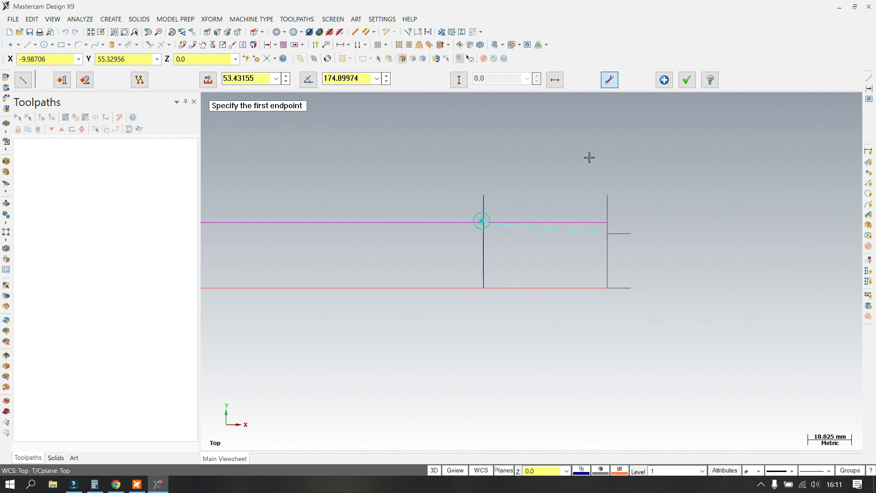
left_click(686, 81)
scroll(626, 234, "up", 1)
scroll(626, 234, "down", 1)
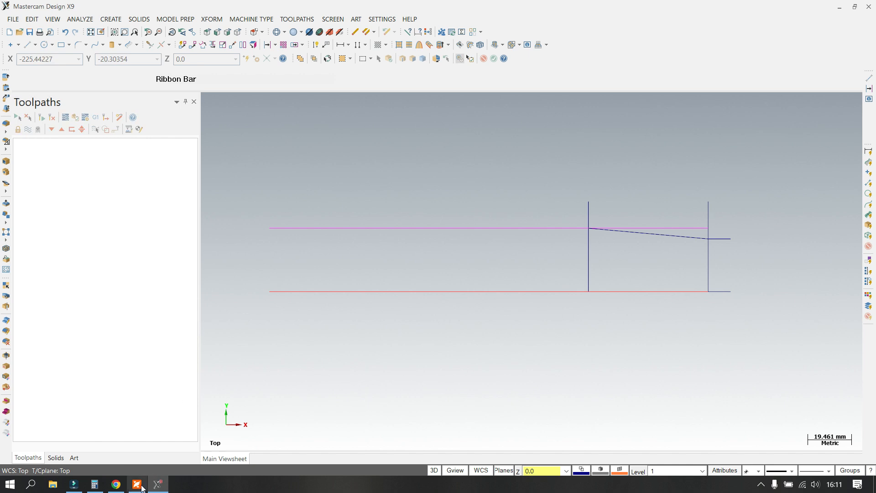
Look up the tapered section's length in the PDF drawing and offset a copy of the vertical end line 95 mm toward negative X in Mastercam
left_click(137, 483)
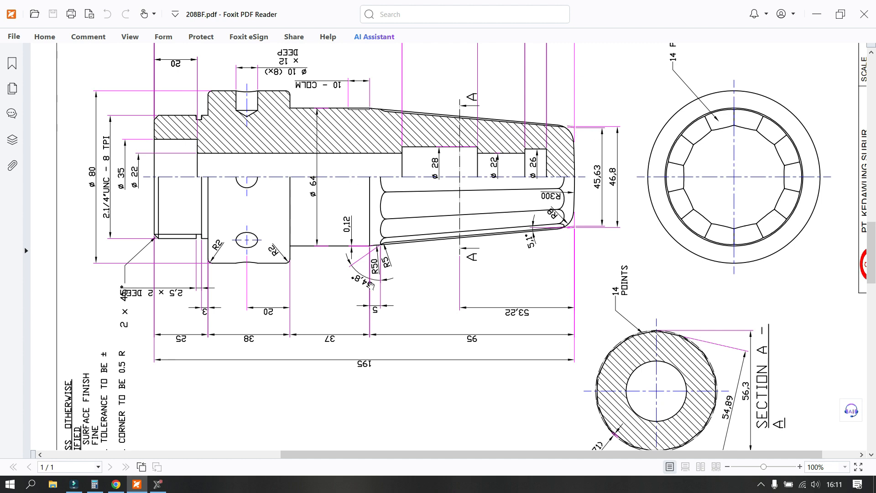
left_click(157, 484)
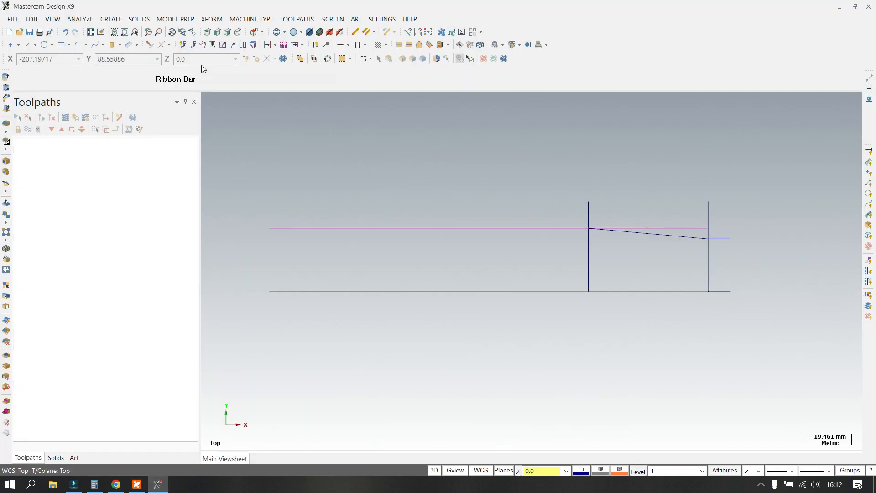
left_click(268, 44)
type("95")
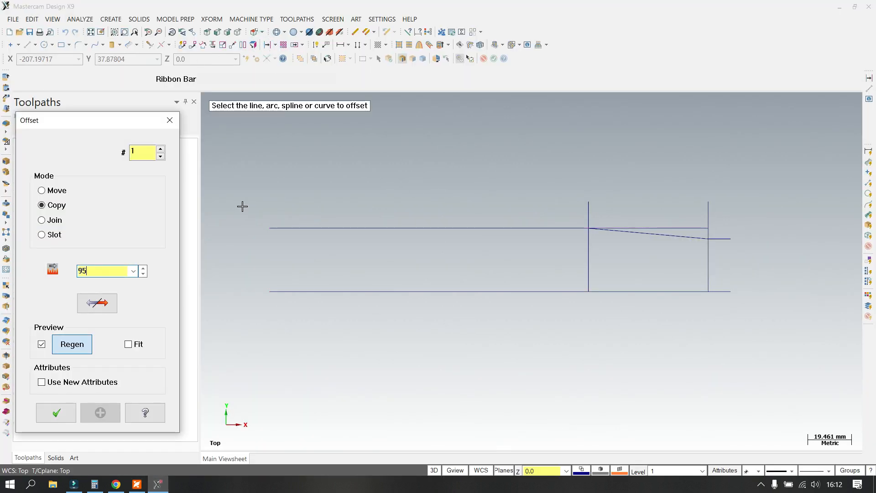
left_click(707, 266)
left_click(503, 266)
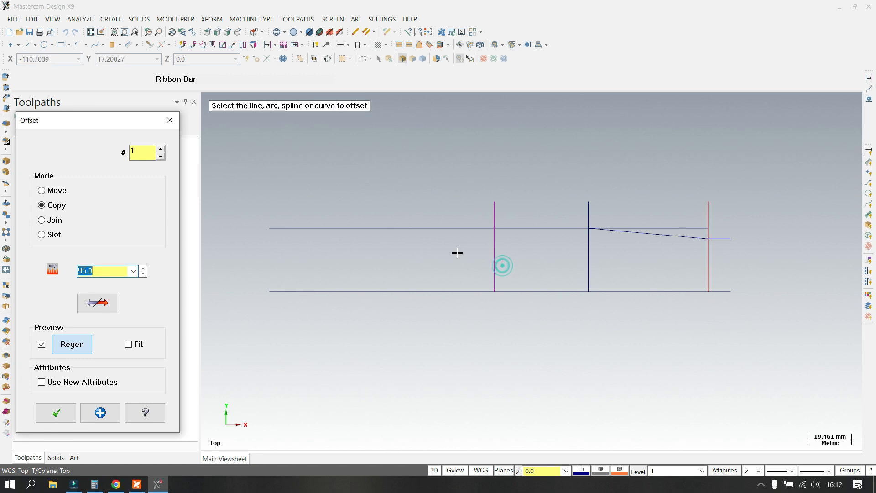
left_click(56, 414)
scroll(583, 238, "up", 1)
scroll(576, 219, "down", 2)
scroll(594, 222, "up", 2)
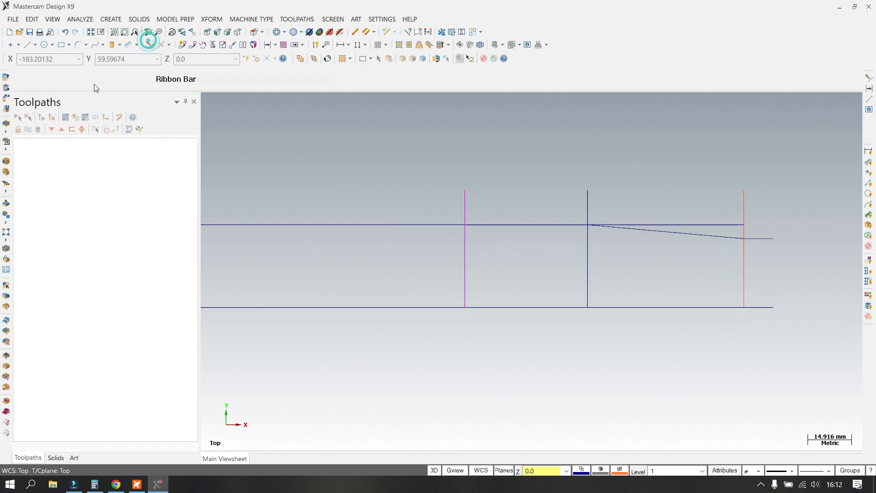
Extend the taper line to meet the vertical line at 95 mm
left_click(149, 44)
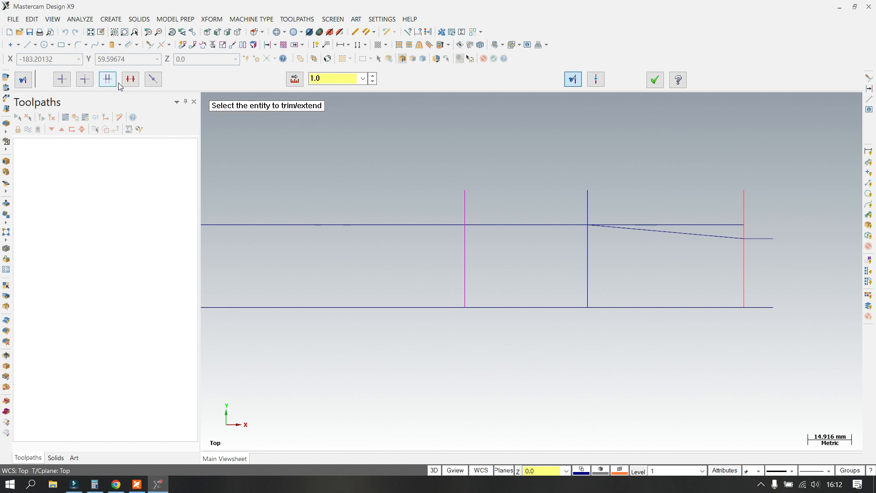
left_click(684, 235)
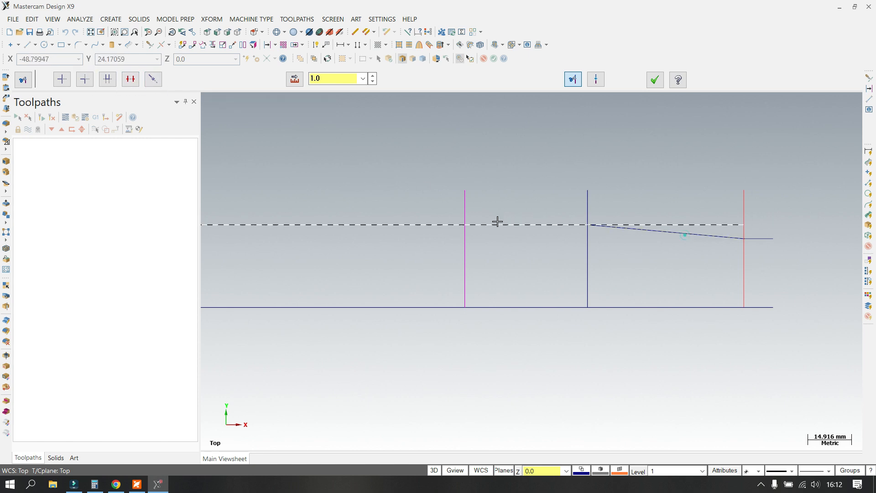
left_click(463, 208)
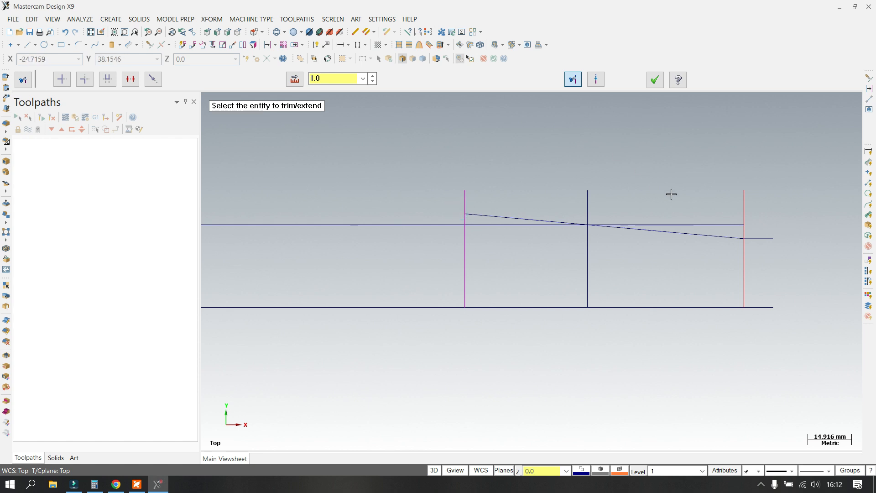
left_click(654, 81)
scroll(592, 216, "up", 1)
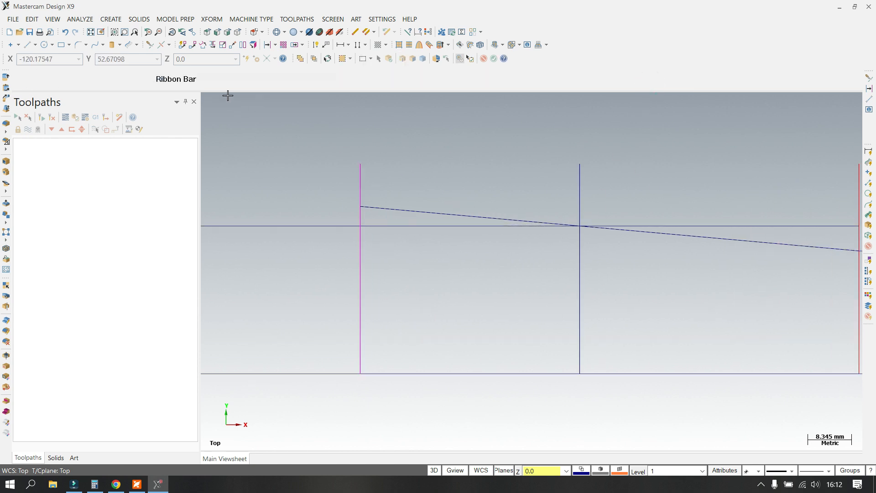
Divide and delete the section A-A line above the taper and all pieces of the 56.3/2 mm horizontal construction line
left_click(149, 45)
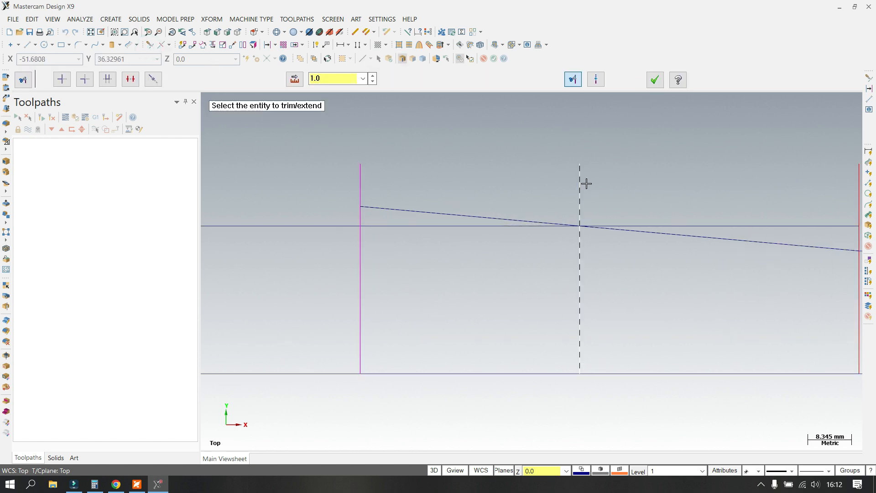
left_click(130, 79)
left_click(568, 194)
scroll(470, 287, "down", 3)
scroll(705, 249, "up", 2)
left_click(703, 246)
left_click(361, 252)
scroll(684, 239, "down", 1)
scroll(469, 228, "down", 1)
scroll(329, 240, "up", 2)
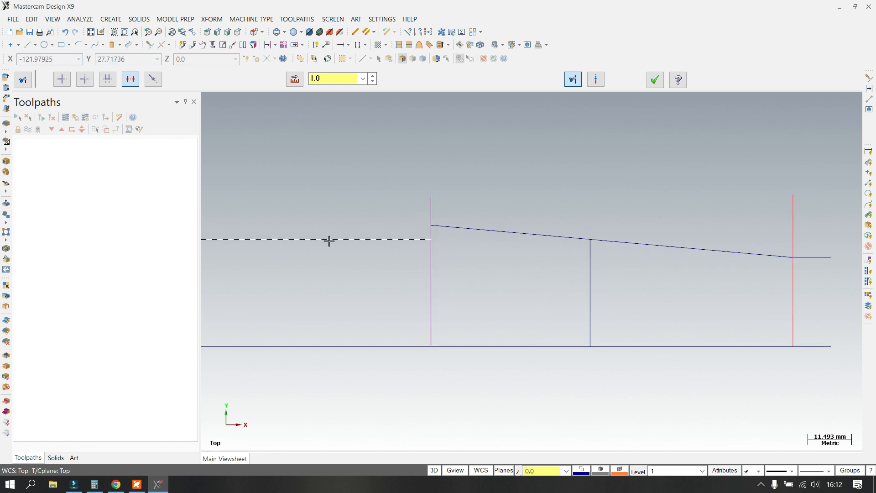
left_click(328, 240)
scroll(402, 219, "up", 2)
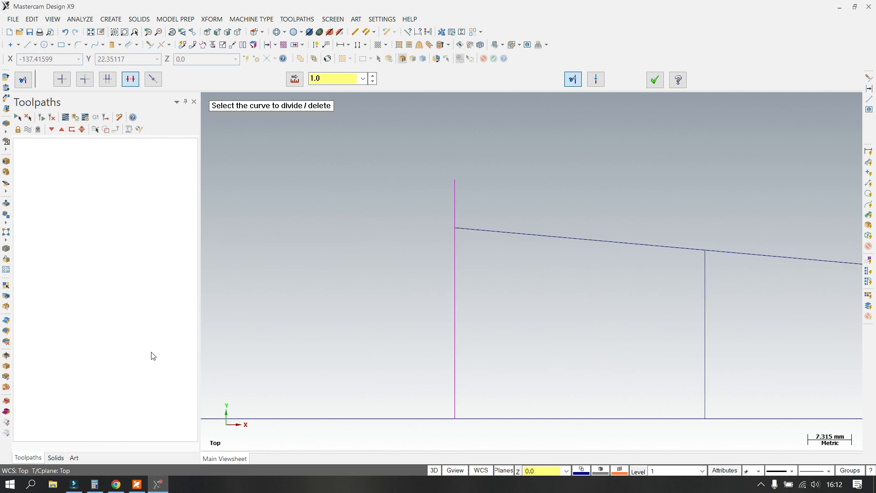
Check the body diameter in the PDF drawing and offset a copy of the long centreline upward by 32 mm in Mastercam
left_click(137, 484)
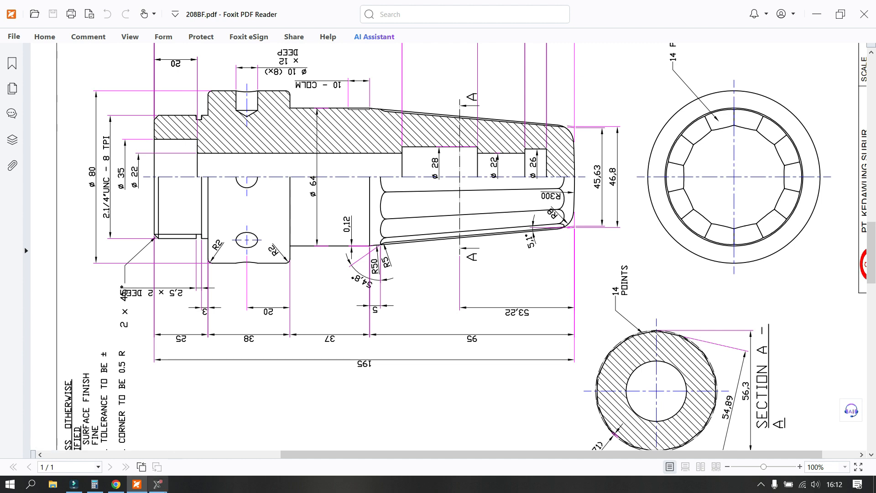
left_click(158, 484)
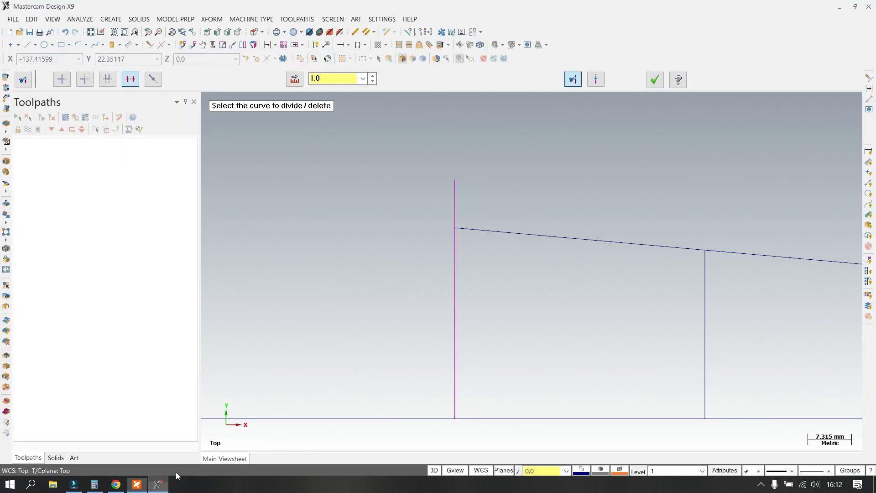
left_click(270, 45)
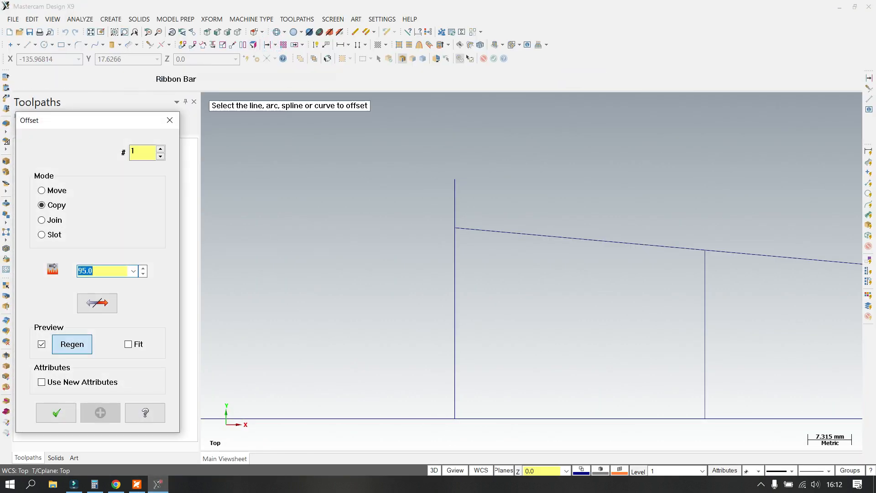
key("Return")
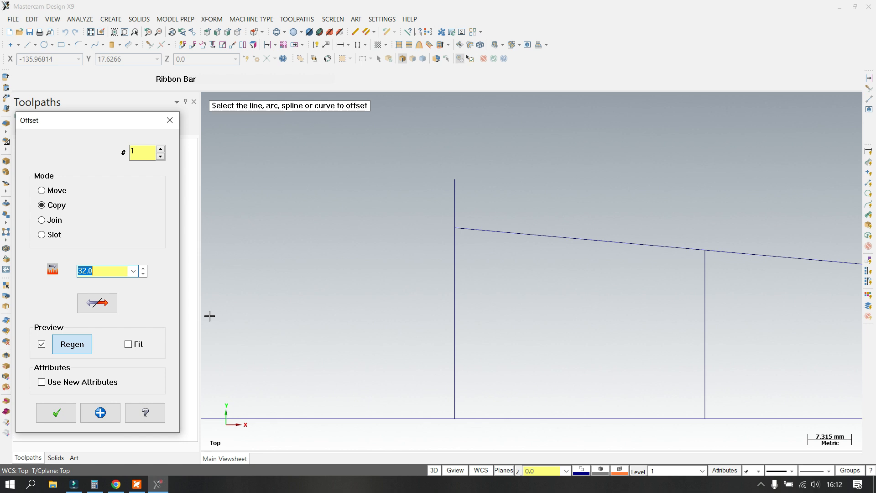
left_click(311, 419)
scroll(454, 226, "up", 3)
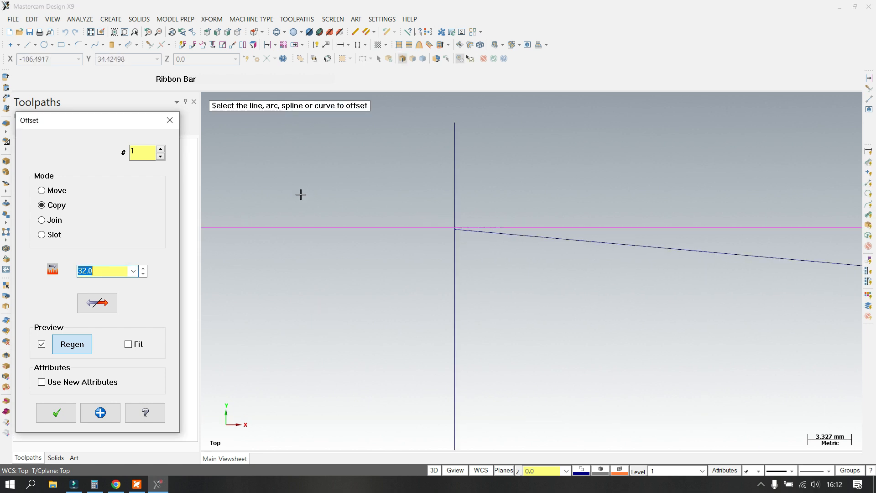
left_click(41, 421)
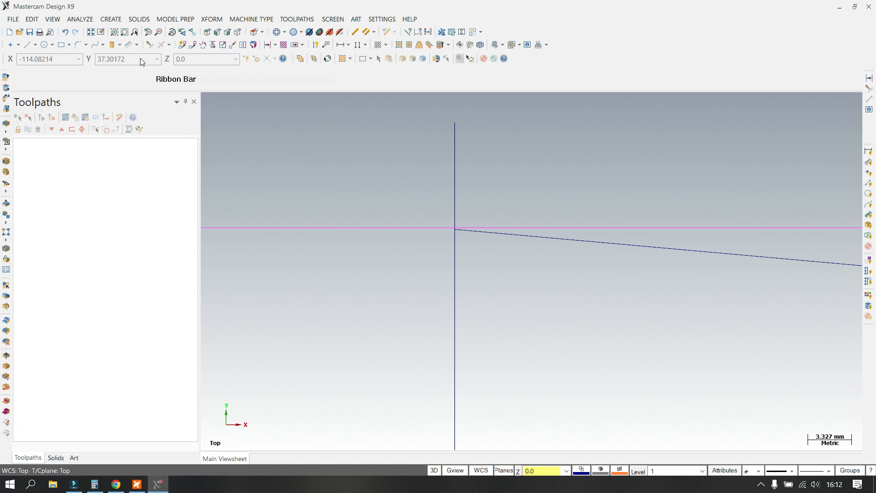
Trim the vertical line at 95 mm and the 32 mm horizontal line to a corner, keeping the lower and negative-X portions
left_click(149, 47)
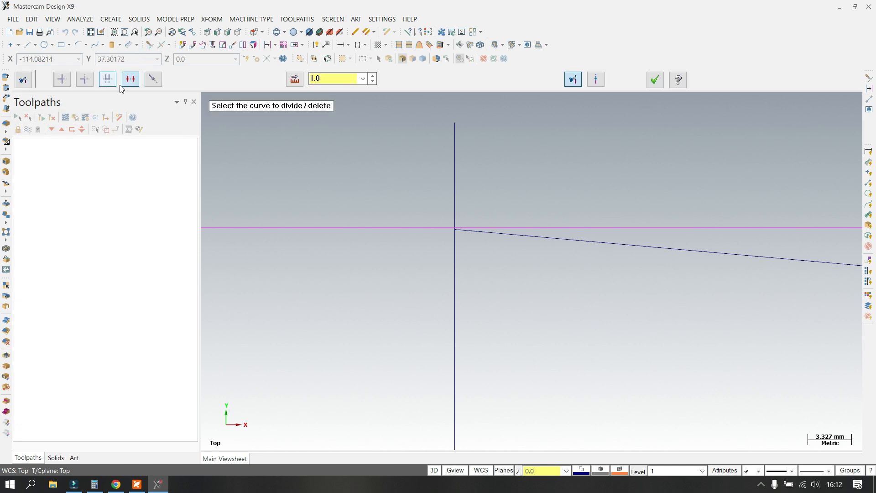
left_click(83, 82)
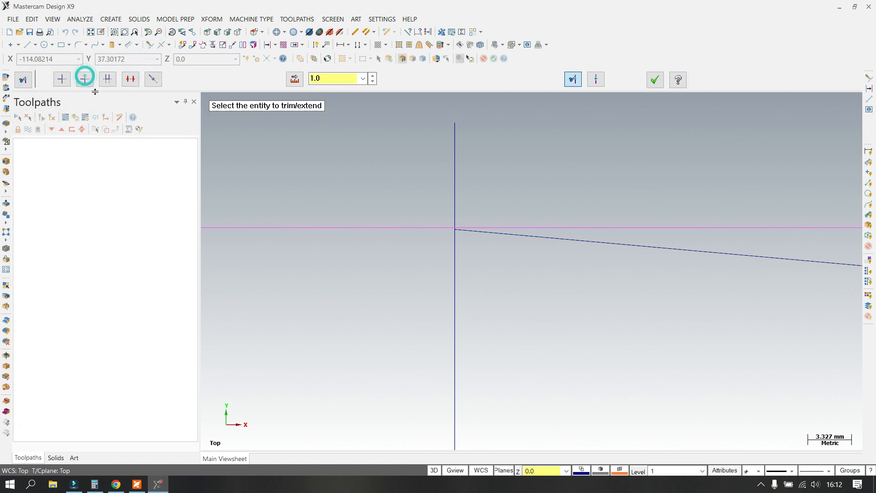
left_click(85, 79)
scroll(452, 228, "up", 4)
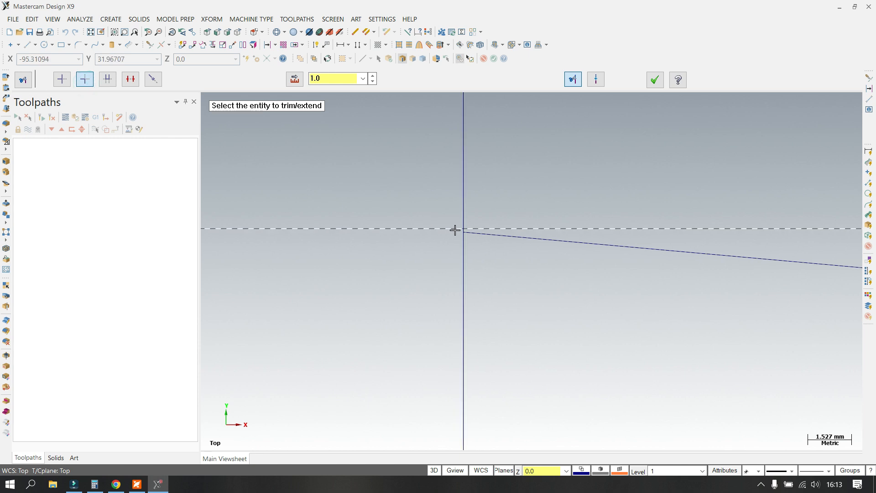
left_click(462, 251)
left_click(419, 229)
scroll(384, 177, "down", 2)
scroll(477, 187, "down", 3)
scroll(576, 145, "up", 2)
left_click(655, 80)
scroll(397, 206, "down", 1)
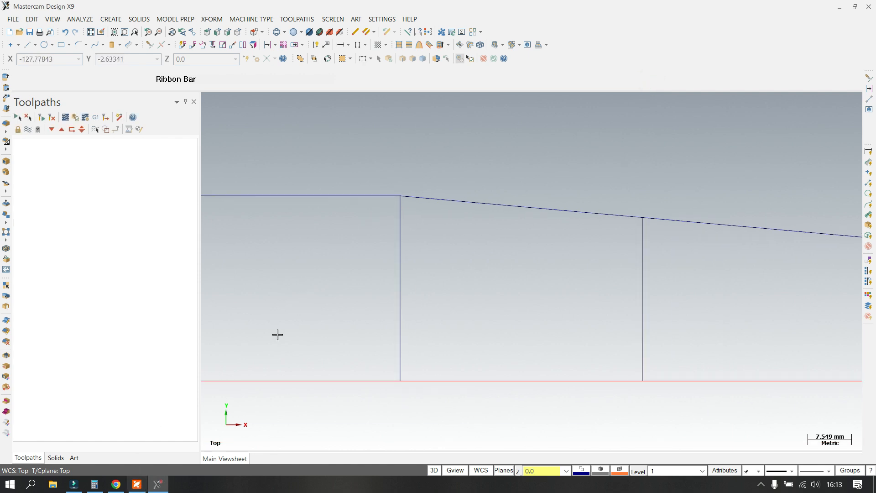
Check the transition radius in the PDF drawing and create an arc in Mastercam tangent to the taper line through the body corner
scroll(402, 196, "up", 3)
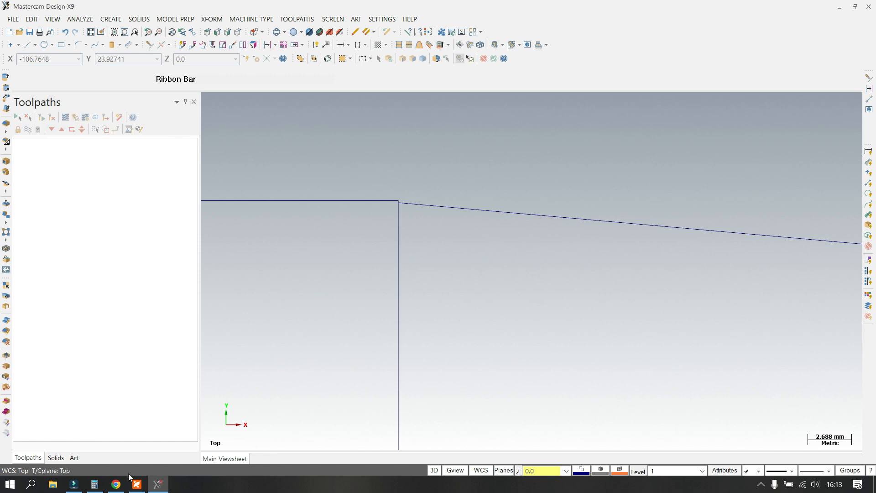
left_click(137, 484)
scroll(368, 285, "down", 1)
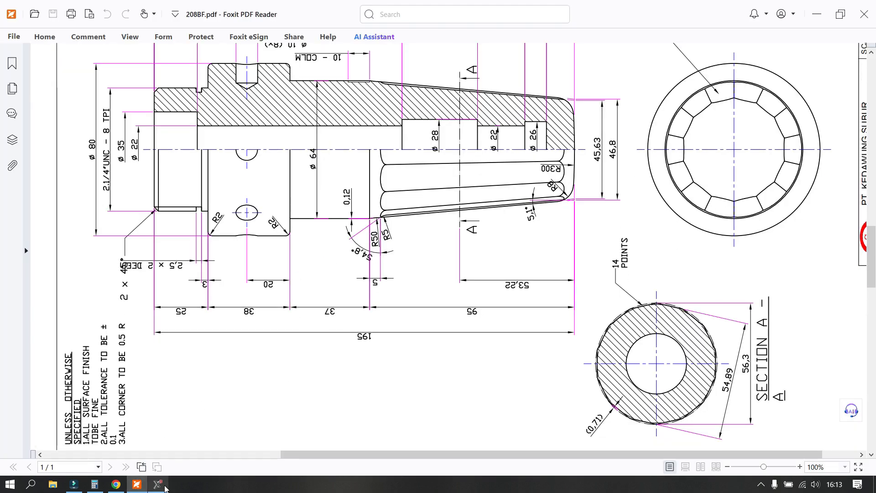
left_click(158, 484)
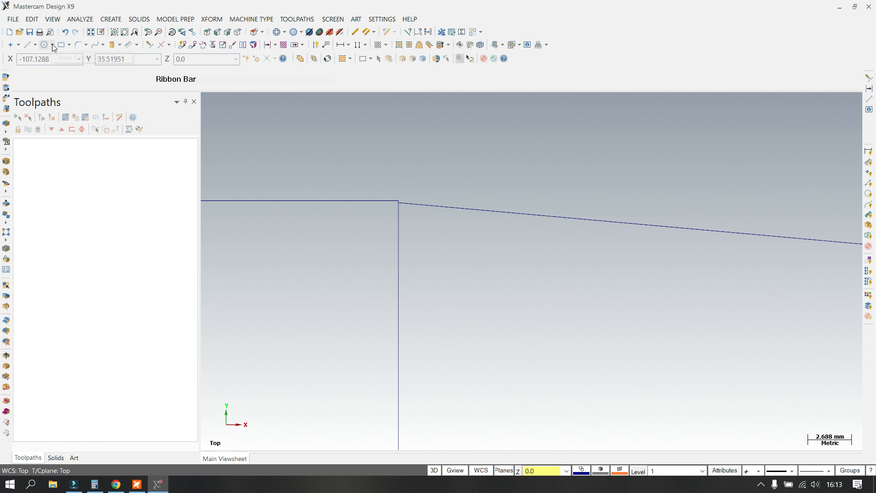
left_click(51, 44)
left_click(68, 126)
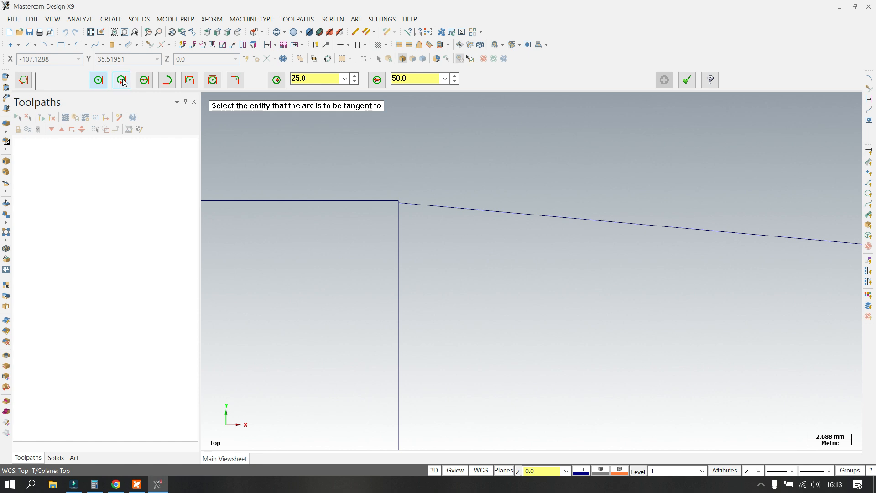
left_click(122, 82)
scroll(426, 165, "up", 3)
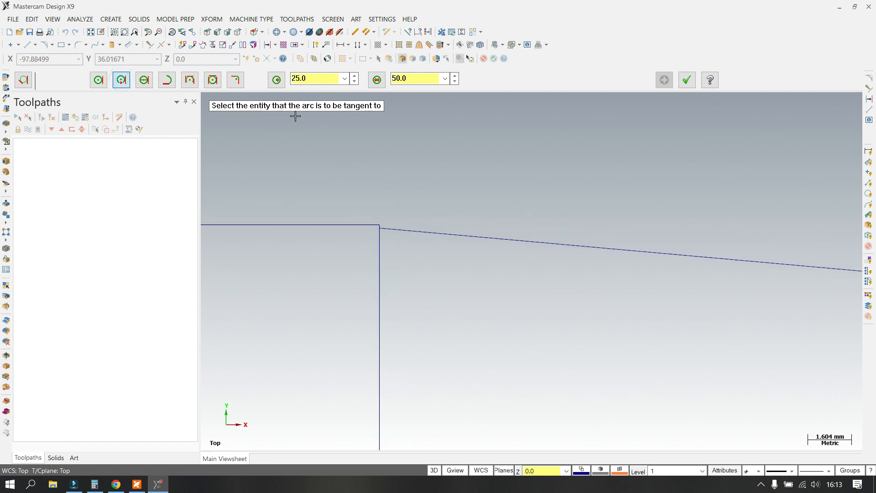
left_click(421, 227)
scroll(379, 220, "up", 4)
scroll(377, 222, "up", 4)
left_click(370, 256)
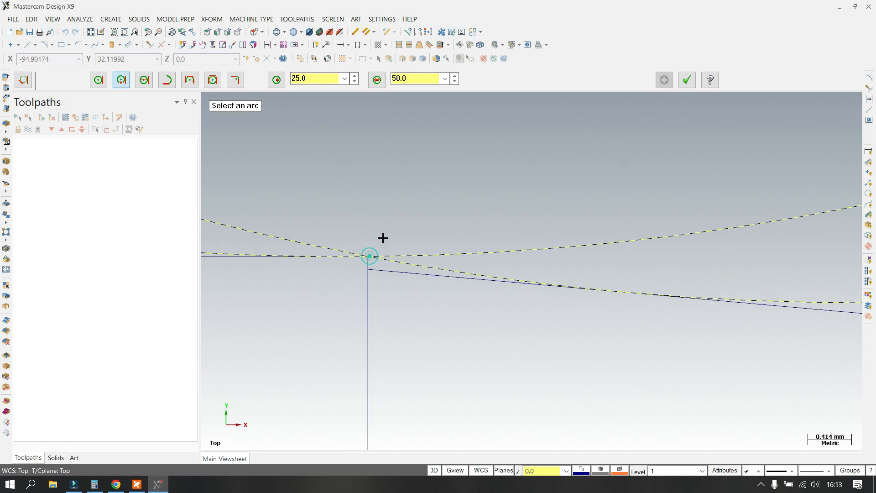
left_click(436, 270)
Set the tangent transition arc's radius to 50 mm and accept it
left_click(316, 80)
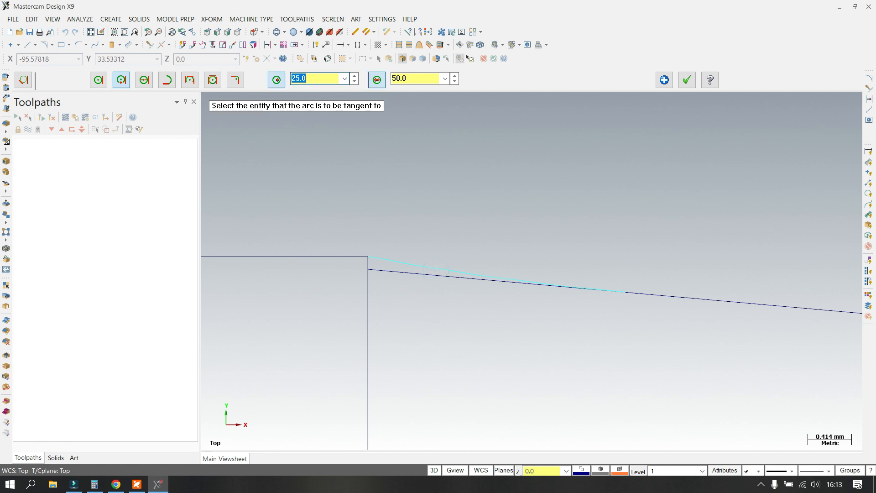
type("50.0")
key("Return")
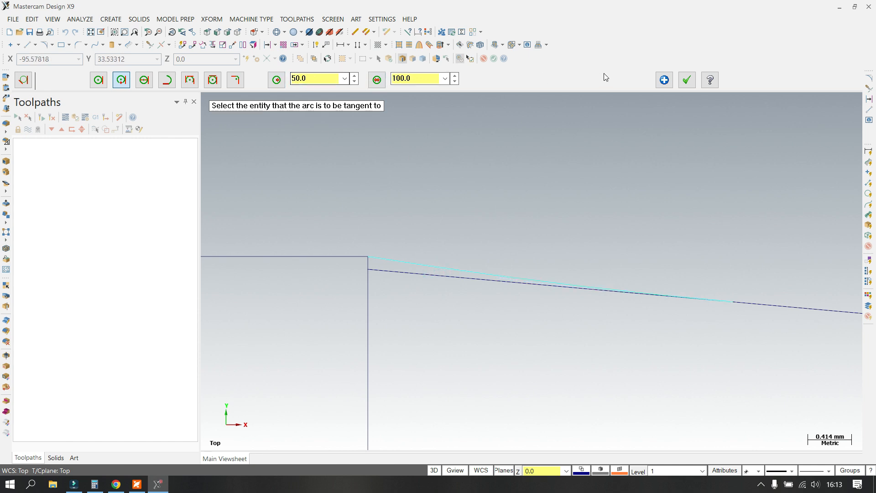
left_click(687, 80)
scroll(458, 183, "down", 5)
scroll(381, 156, "down", 3)
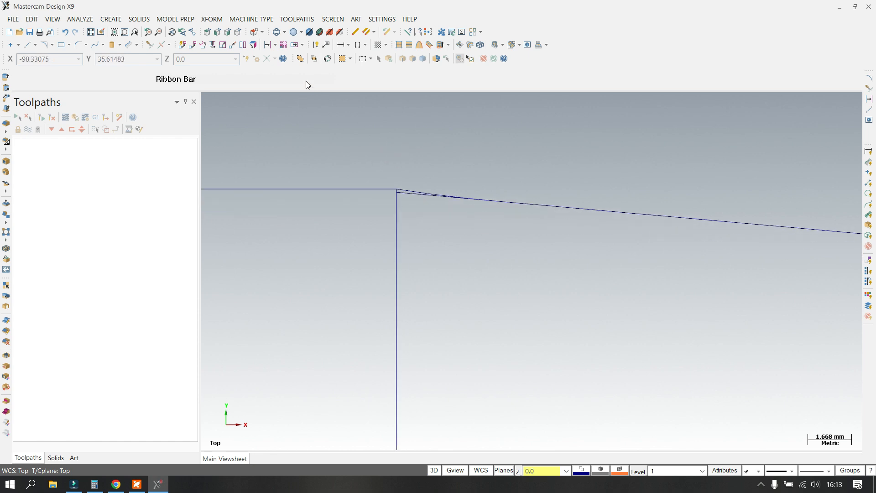
Delete the leftover taper line segment between the 95 mm vertical line and the R50 arc's tangent point
left_click(149, 45)
left_click(131, 80)
scroll(395, 199, "up", 3)
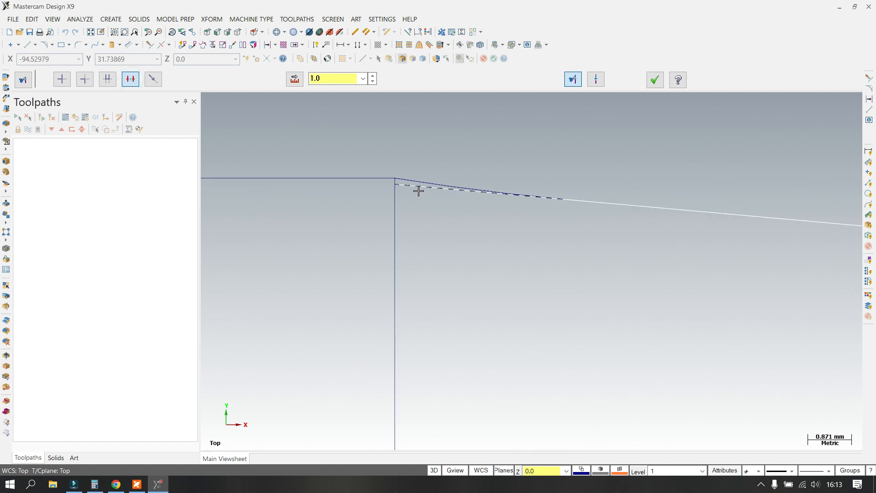
scroll(499, 172, "down", 10)
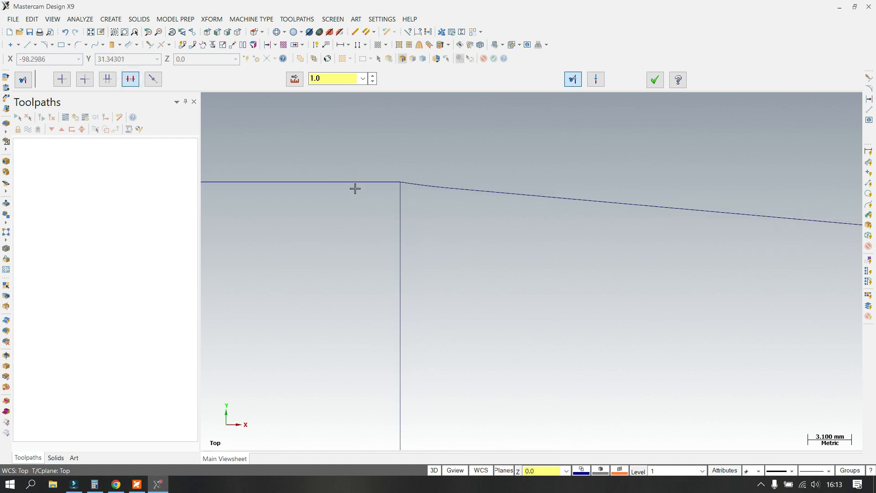
scroll(488, 164, "down", 4)
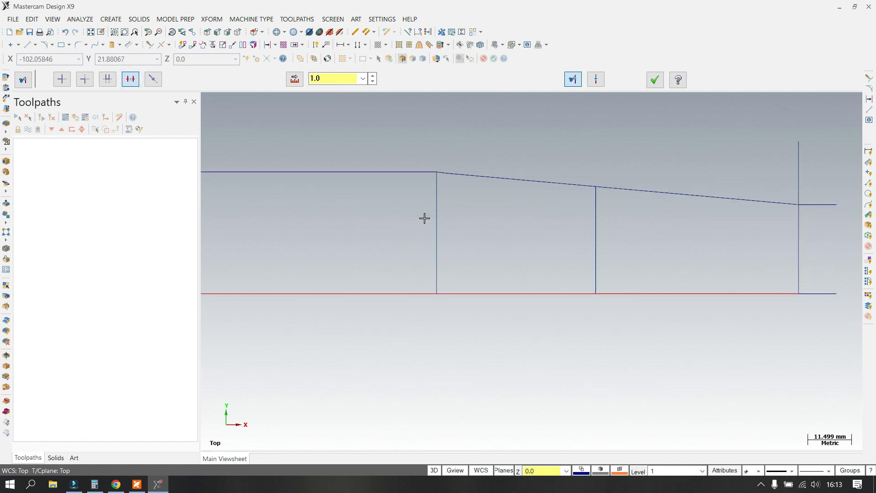
scroll(464, 198, "down", 1)
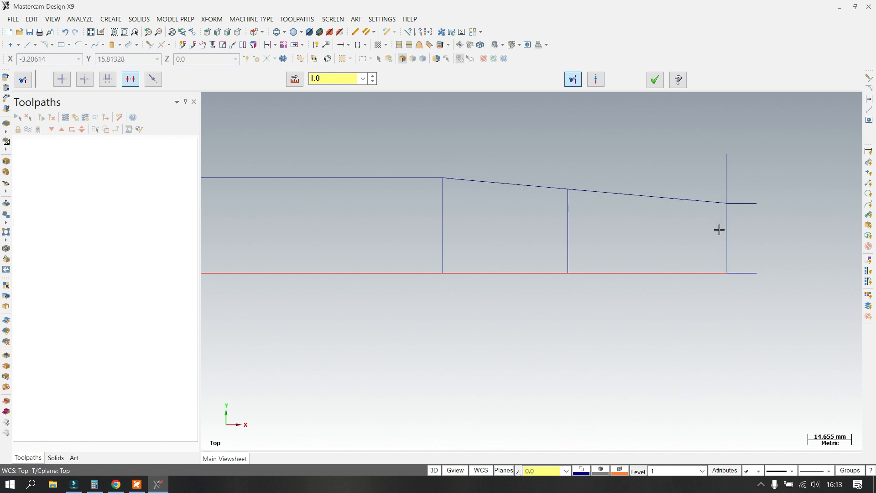
Check the end-face radius in the PDF drawing and create an arc in Mastercam tangent to the end vertical line, centred on the centreline's negative-X side
left_click(138, 483)
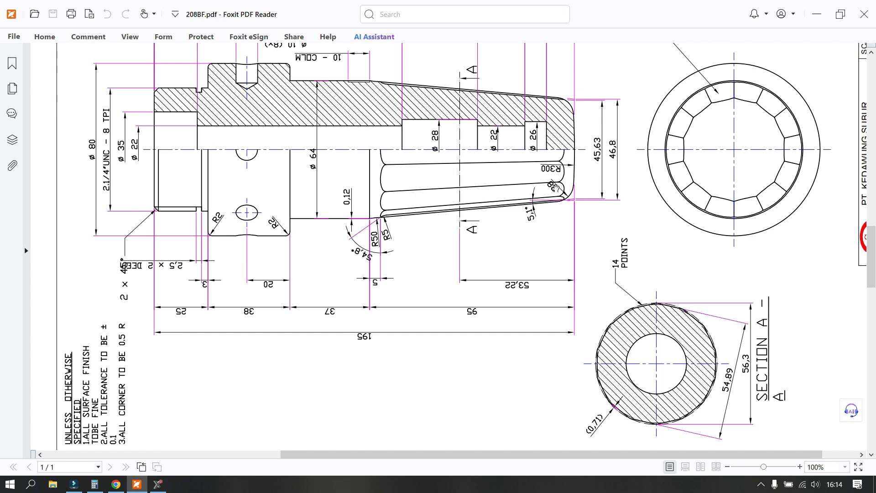
left_click(160, 483)
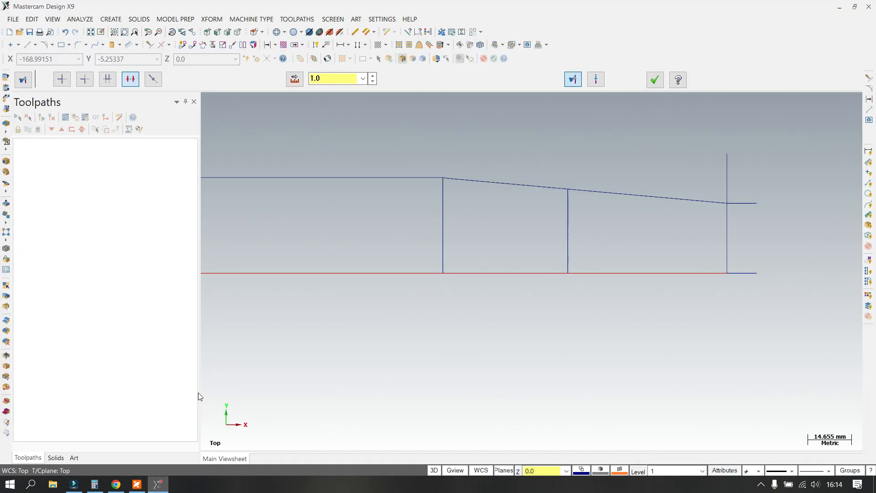
left_click(52, 44)
left_click(84, 122)
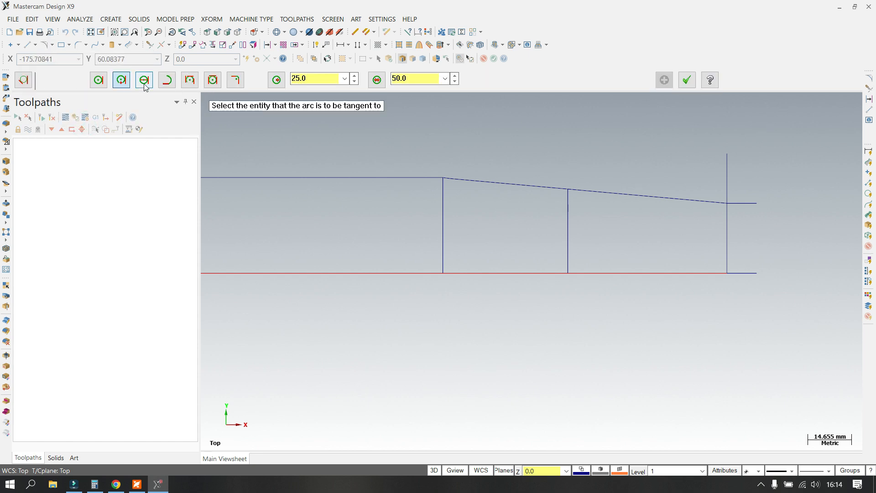
left_click(145, 82)
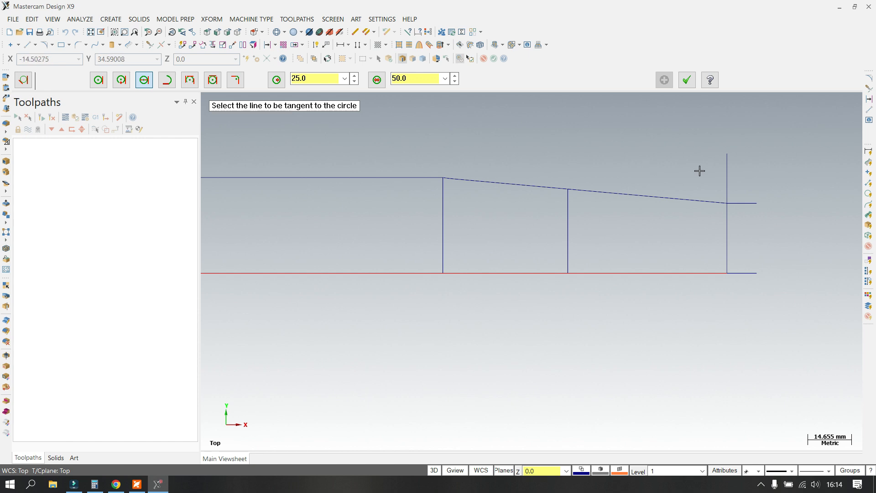
left_click(725, 172)
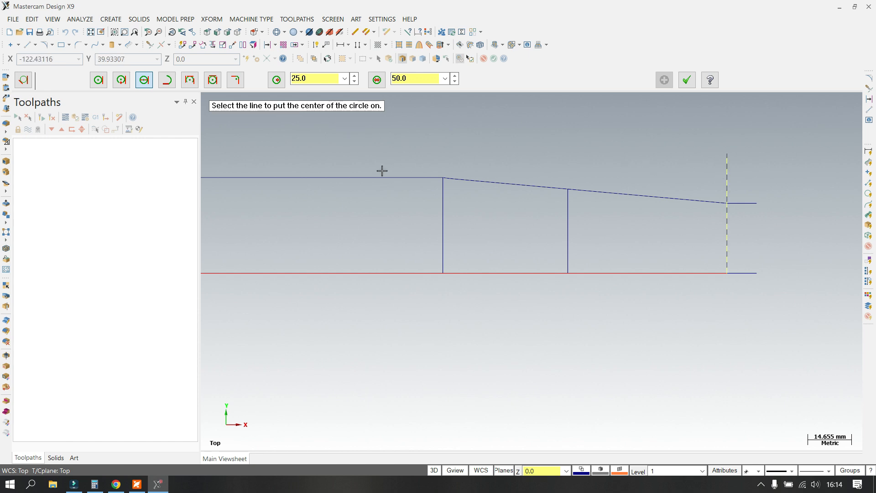
left_click(522, 270)
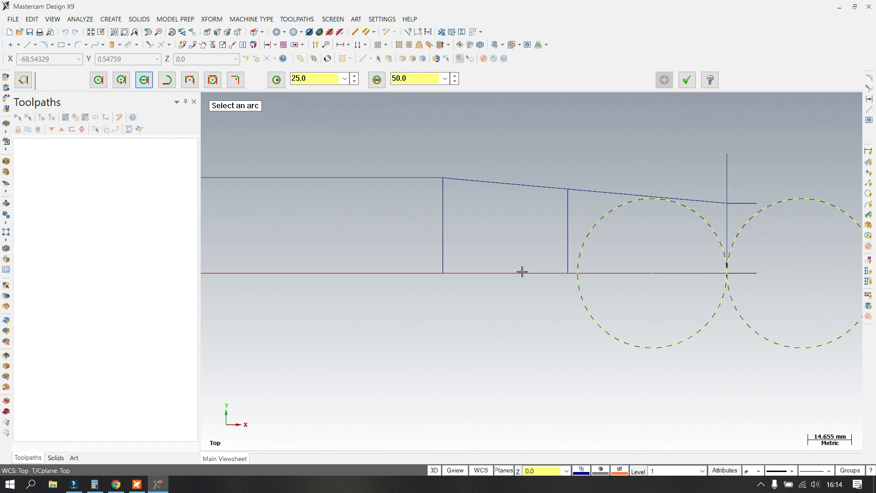
left_click(716, 233)
Set the end-face arc's radius to 300 mm and accept it
double_click(310, 79)
type("300")
key("Return")
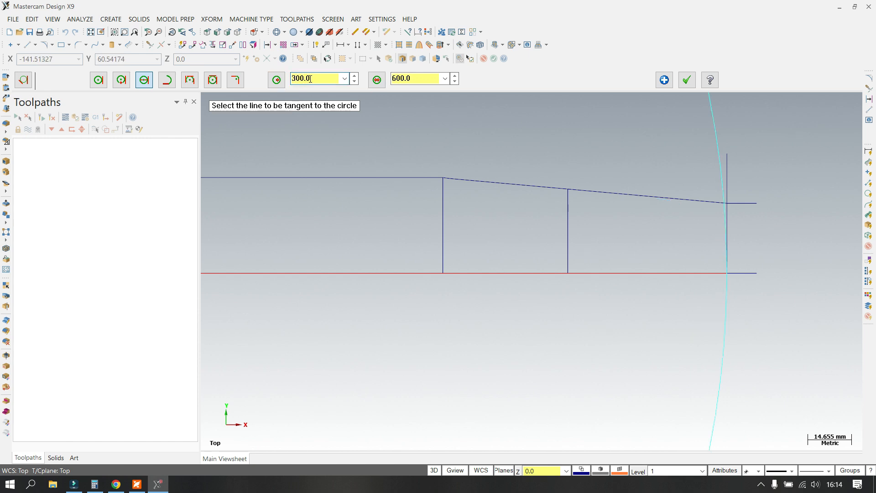
left_click(687, 79)
Fillet the corner between the taper line and the end-face arc with an 8 mm radius
scroll(731, 186, "up", 3)
scroll(731, 186, "up", 1)
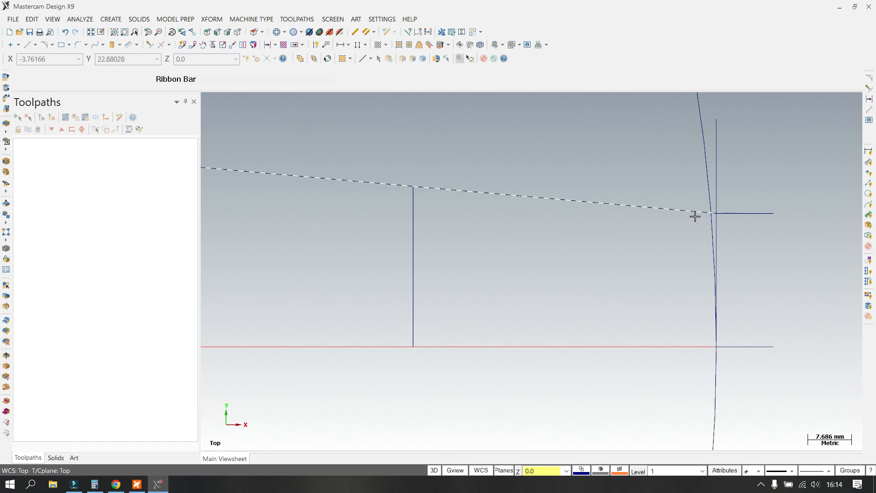
left_click(77, 45)
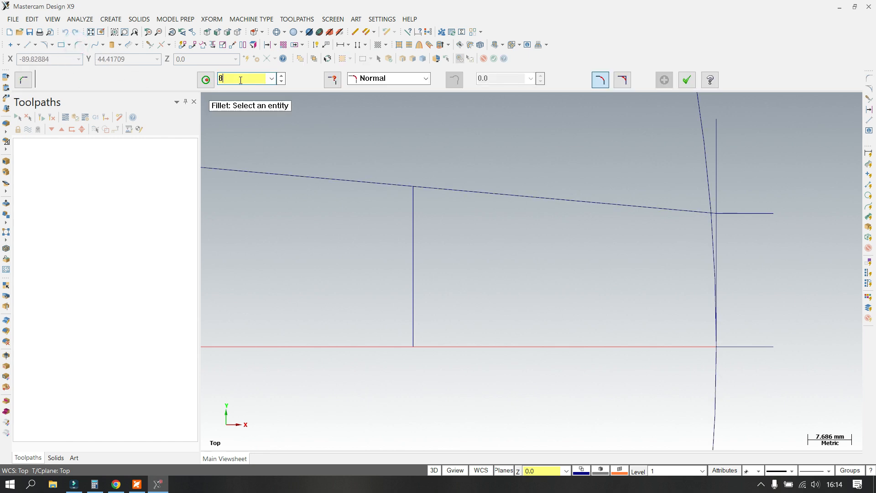
left_click(649, 212)
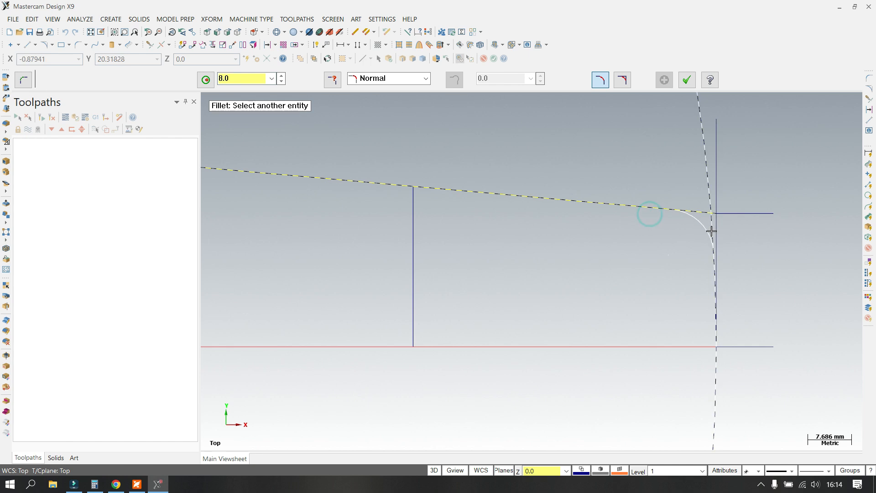
left_click(711, 231)
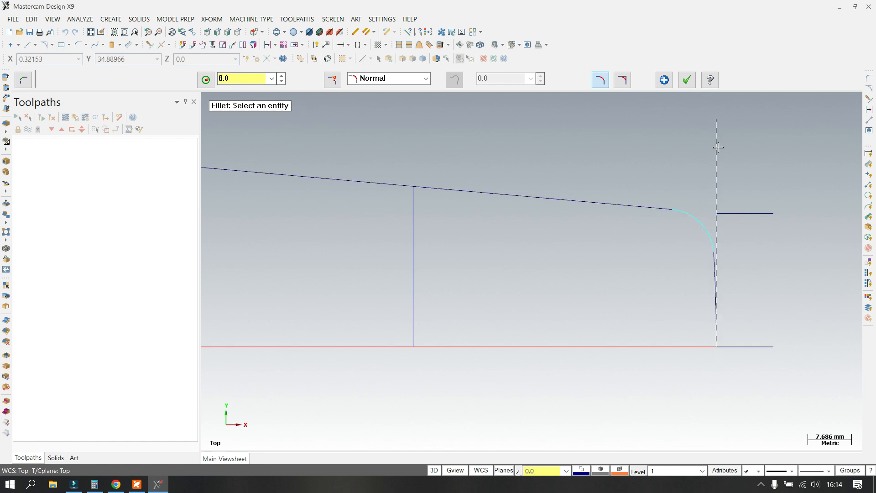
left_click(686, 80)
Check the section lengths in the PDF drawing and offset a copy of the 95 mm vertical line by 37 mm toward negative X in Mastercam
scroll(683, 192, "down", 5)
scroll(683, 193, "down", 1)
scroll(442, 206, "up", 3)
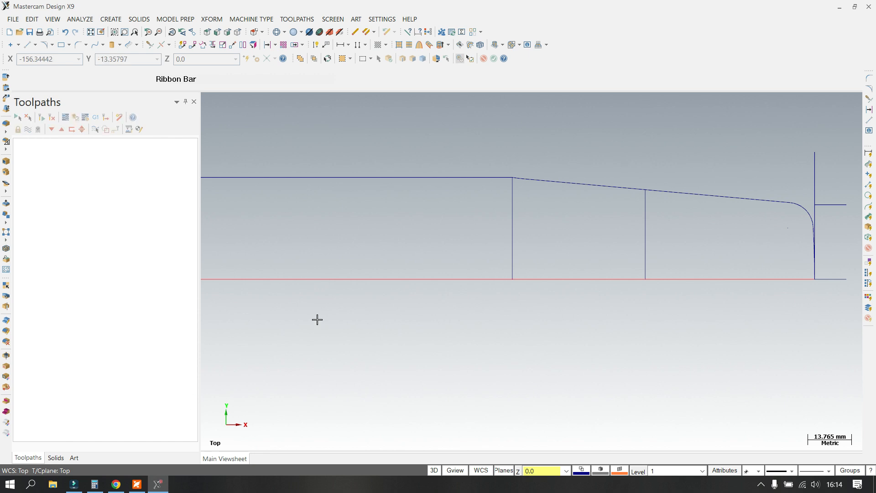
left_click(137, 486)
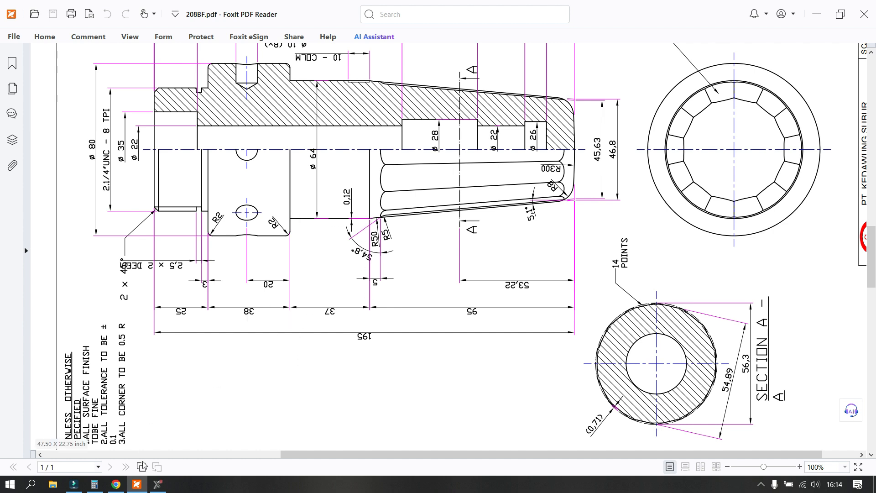
left_click(158, 484)
left_click(267, 44)
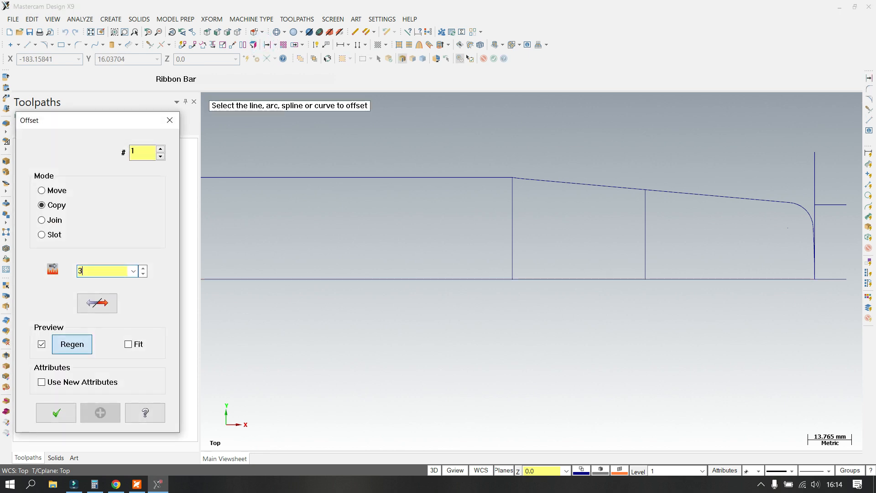
left_click(511, 224)
left_click(58, 414)
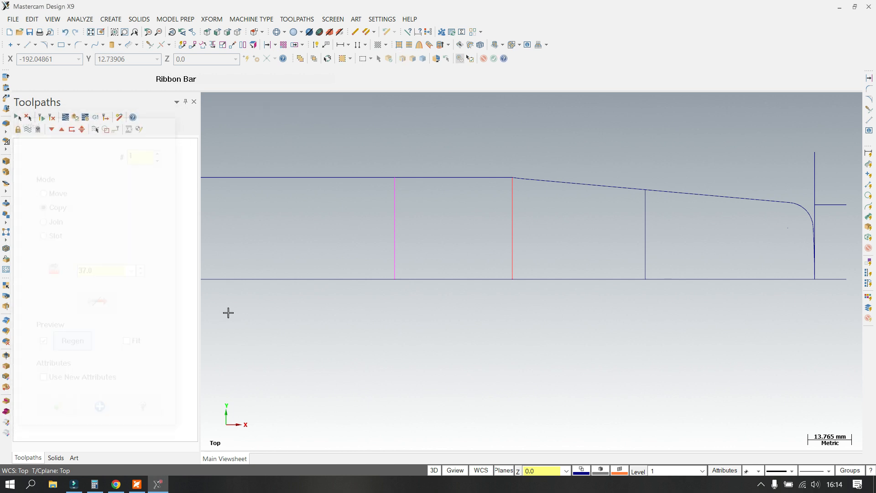
Offset a copy of the vertical line at the 37 mm section's end by 38 mm toward negative X
left_click(267, 45)
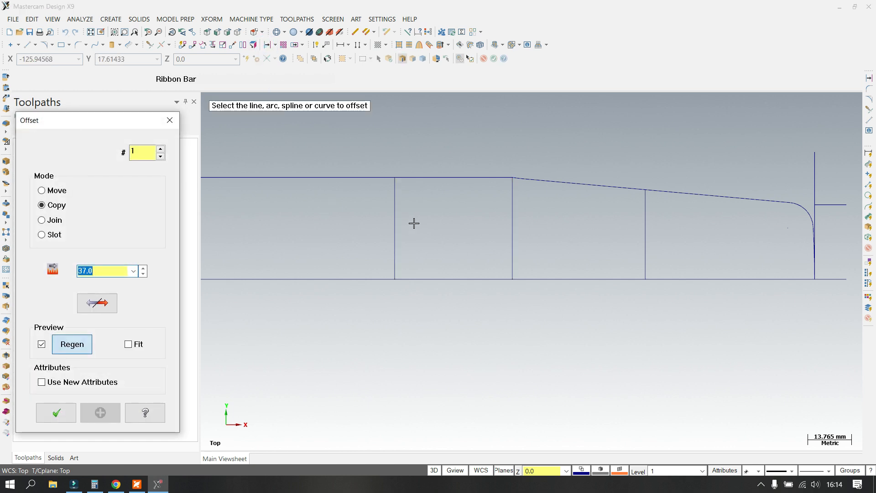
left_click(393, 215)
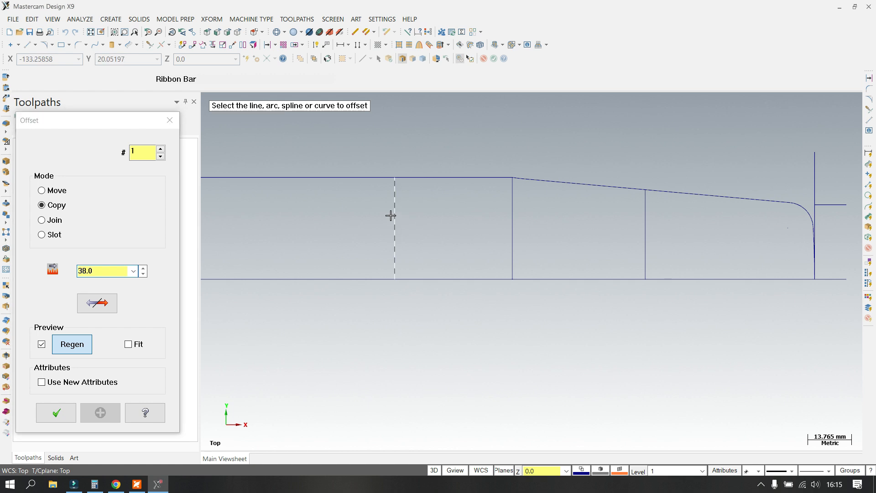
left_click(335, 216)
left_click(56, 412)
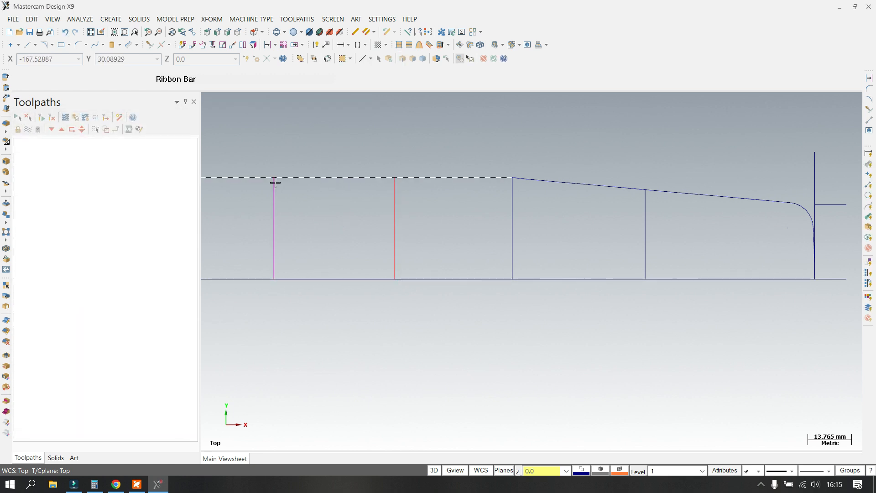
Offset a copy of the long centreline upward by 40 mm for the collar's outer diameter
scroll(642, 225, "down", 1)
scroll(319, 177, "up", 3)
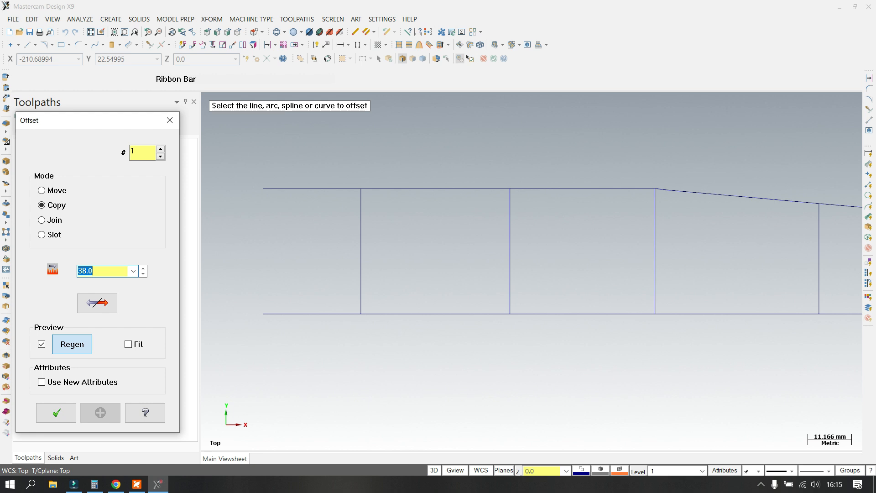
left_click(432, 313)
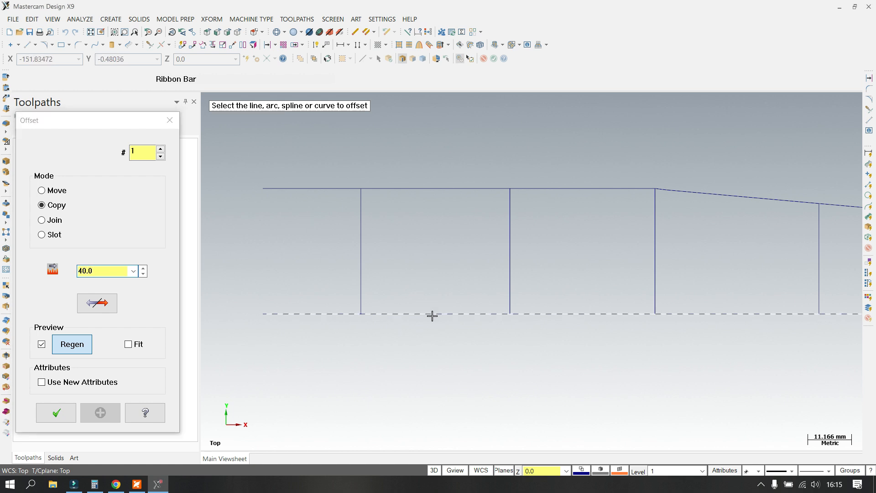
left_click(470, 139)
left_click(73, 416)
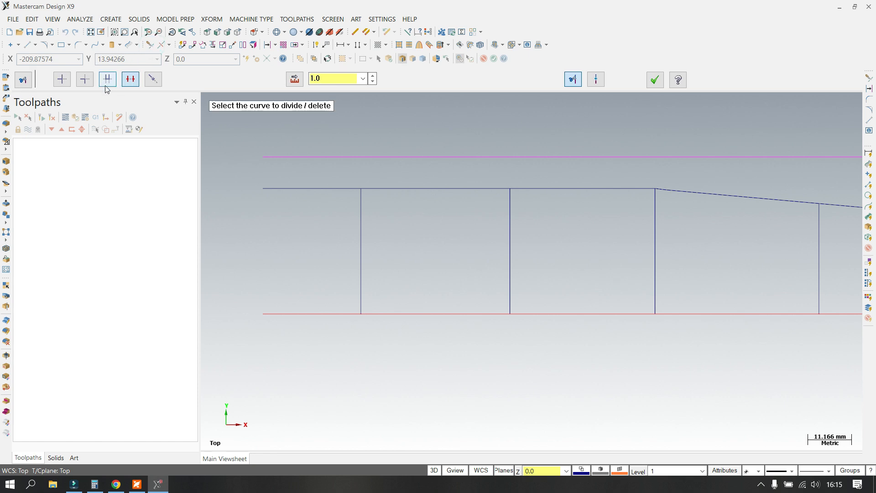
Trim the 40 mm horizontal line and the two collar vertical lines to each other at both upper corners
left_click(87, 81)
left_click(362, 229)
left_click(387, 162)
left_click(515, 241)
left_click(487, 160)
left_click(655, 80)
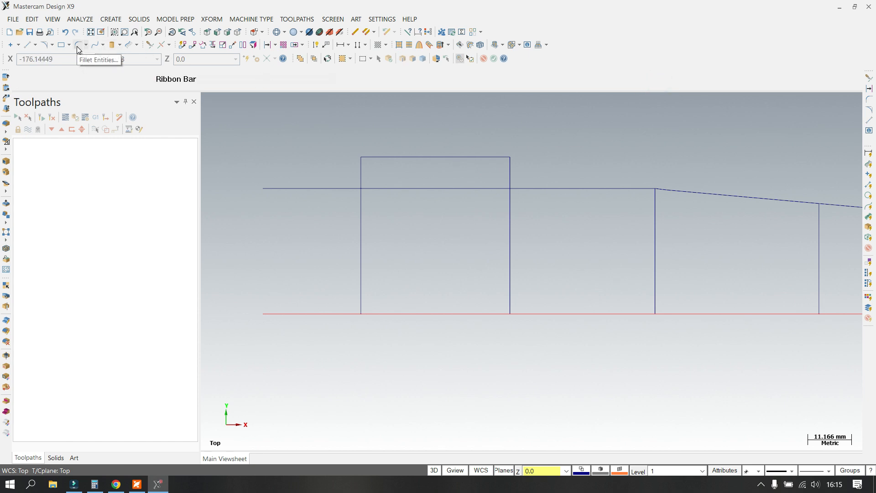
Try rounding both upper corners of the trimmed collar with 2 mm fillets
left_click(77, 47)
double_click(249, 80)
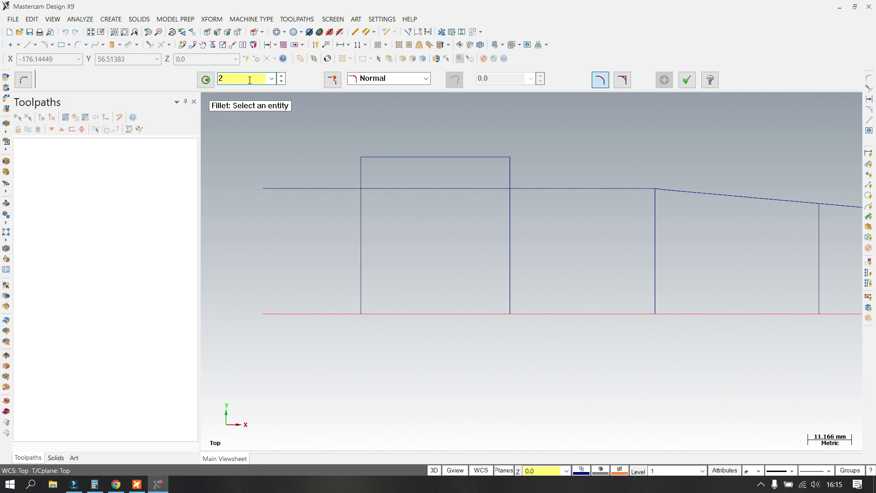
left_click(361, 178)
left_click(495, 157)
left_click(496, 157)
left_click(510, 170)
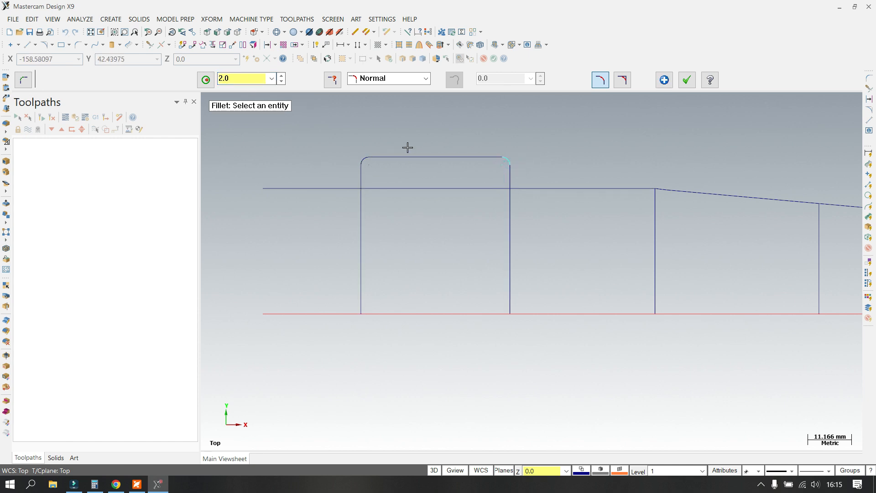
left_click(687, 80)
scroll(362, 170, "down", 1)
scroll(389, 172, "up", 2)
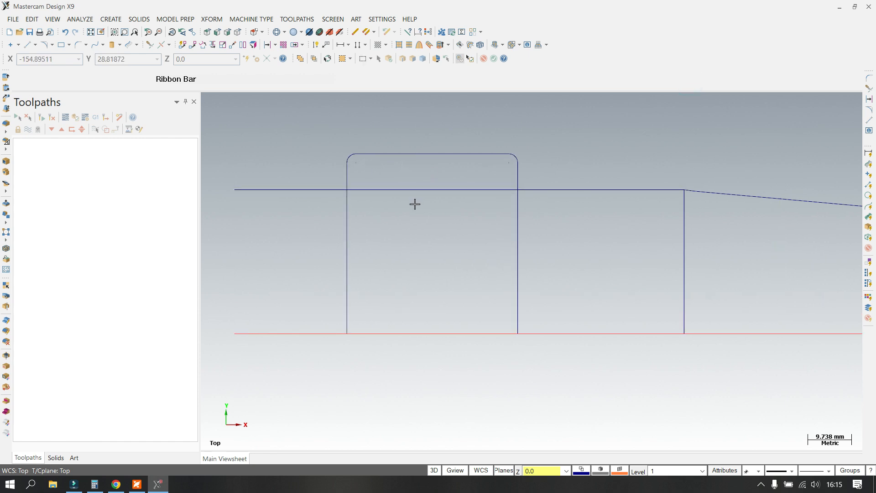
Undo the collar's fillets and corner trims, back to the full-length 40 mm offset line
key("ctrl+z")
key("ctrl+z")
key("ctrl+z")
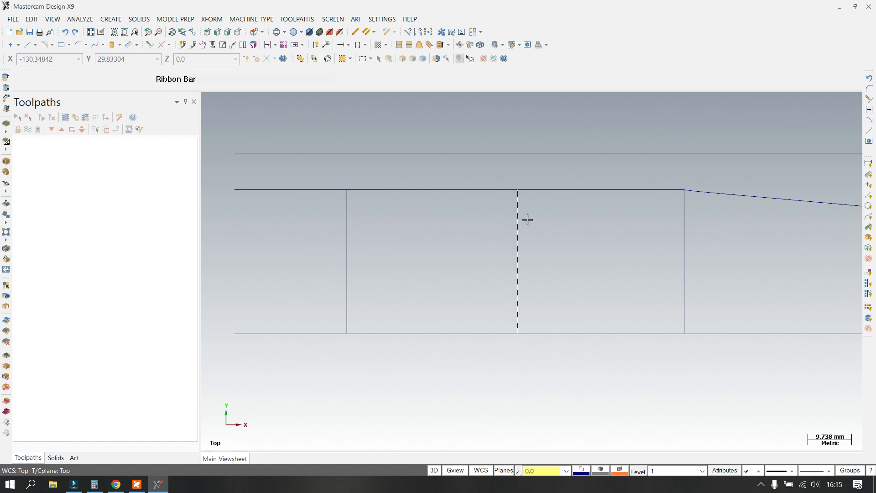
Fillet both collar vertical lines directly to the 40 mm horizontal line with a 2 mm radius and trimming
left_click(79, 47)
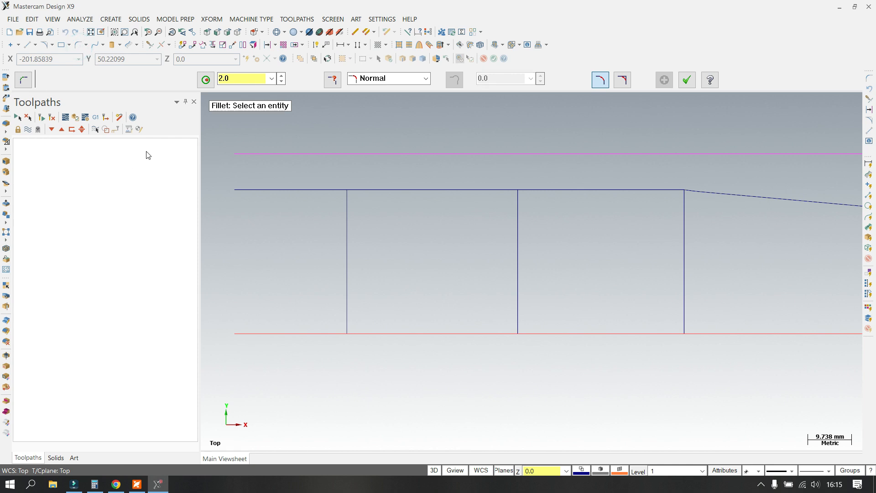
left_click(346, 244)
left_click(364, 161)
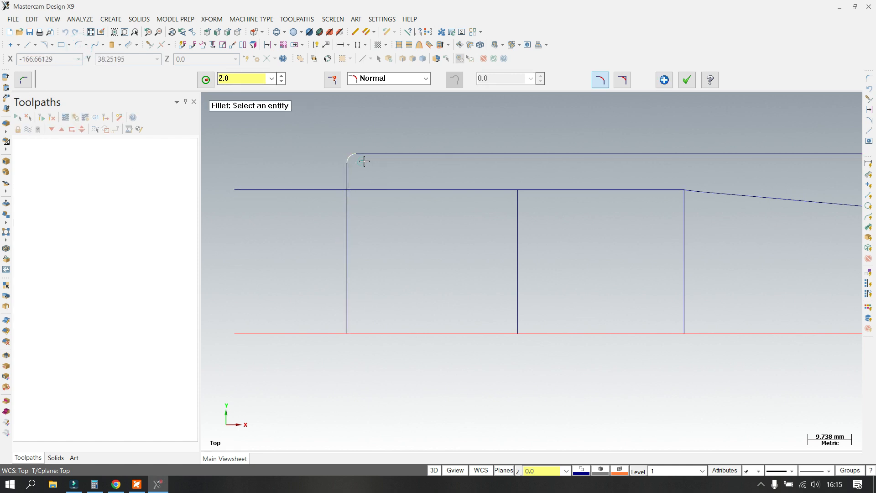
left_click(518, 241)
left_click(488, 156)
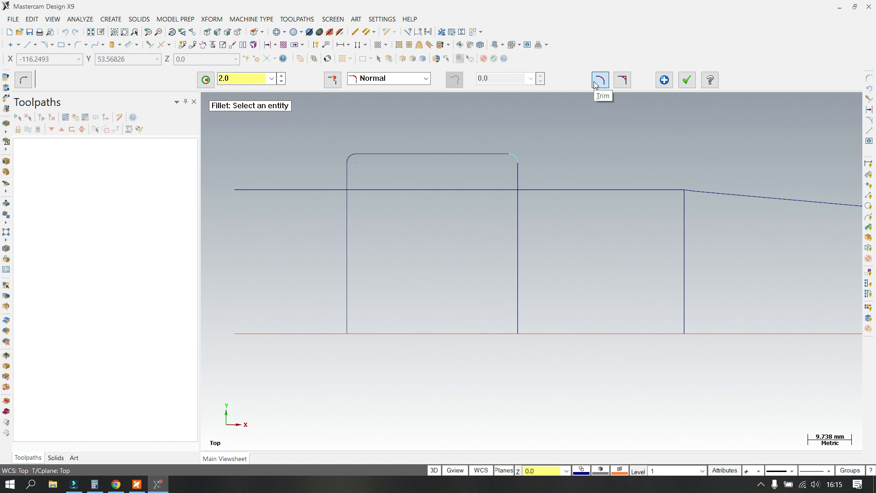
left_click(687, 80)
Delete the portions of the 64 mm body's upper line to the left of and inside the collar with Divide
scroll(563, 196, "down", 3)
scroll(397, 195, "up", 2)
scroll(335, 191, "down", 2)
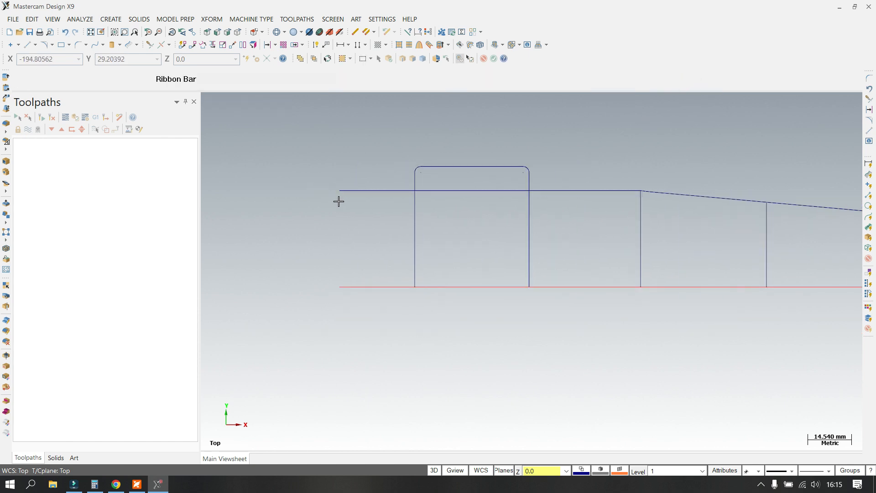
left_click(149, 47)
left_click(130, 79)
left_click(363, 189)
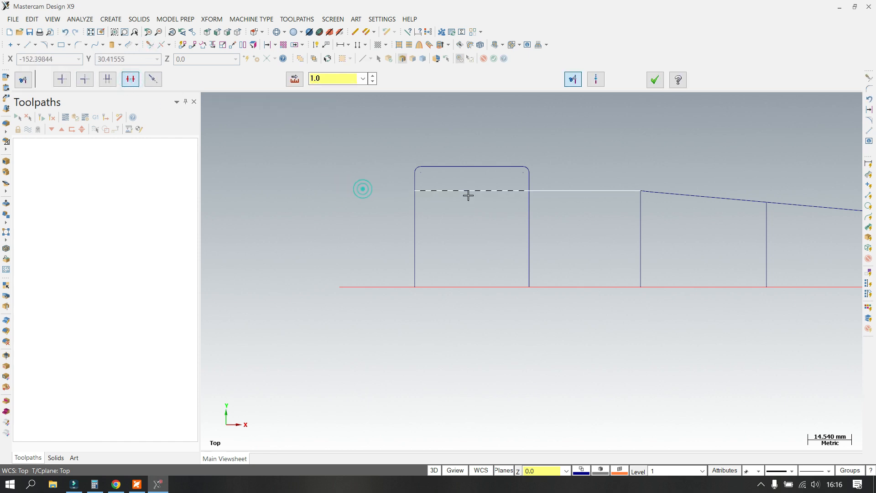
left_click(465, 191)
Delete the collar's right vertical line below the body line and the two vertical construction lines under the body and taper
scroll(525, 231, "down", 1)
scroll(527, 231, "up", 1)
left_click(523, 234)
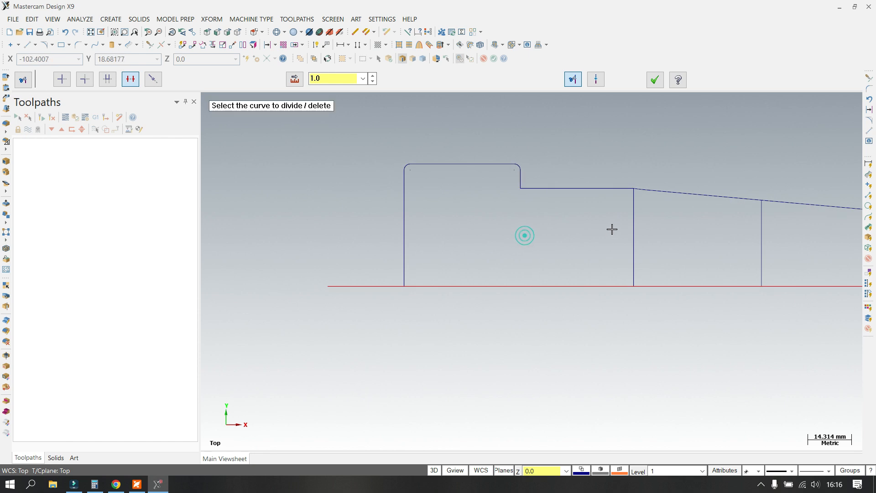
left_click(636, 231)
left_click(760, 239)
scroll(594, 231, "down", 2)
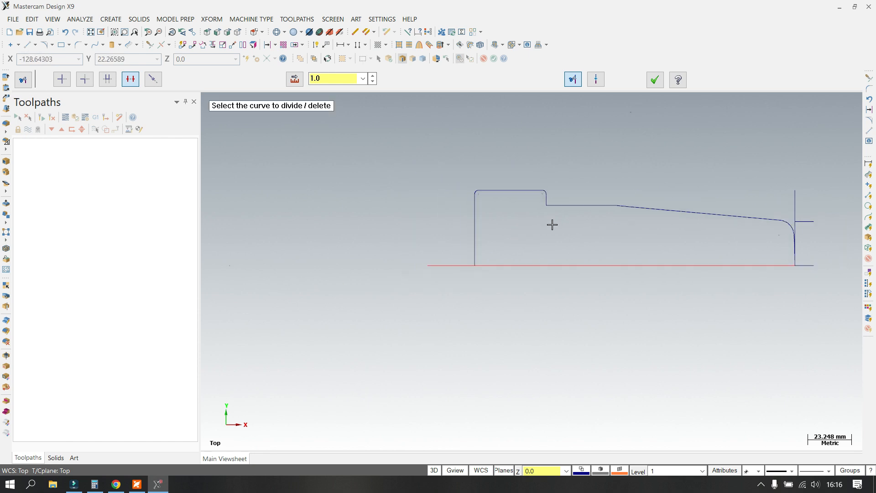
left_click(654, 80)
scroll(484, 204, "up", 2)
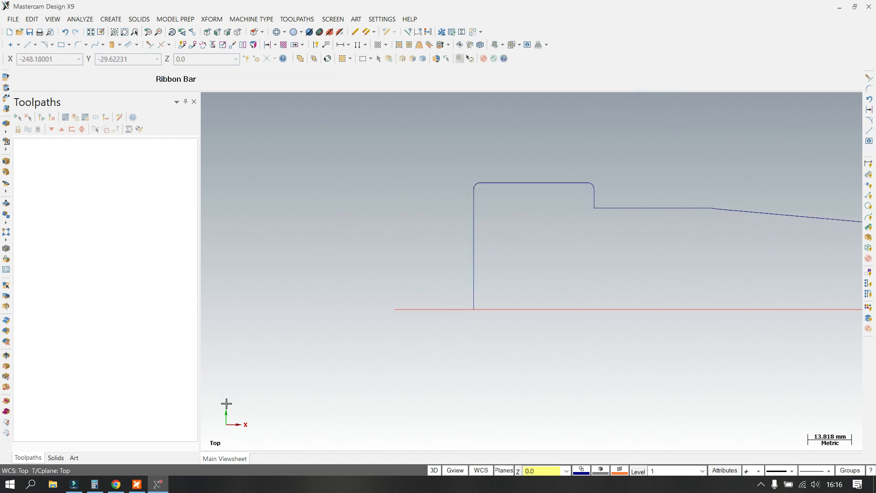
Look up the 2 1/4 - 8 UN thread's nominal diameter and offset a copy of the centreline upward by half of it, 28.575 mm
left_click(136, 485)
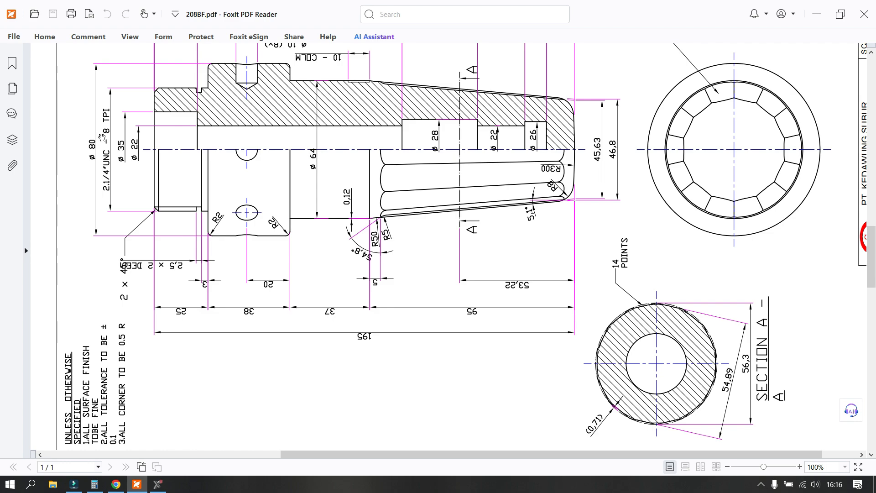
left_click(116, 484)
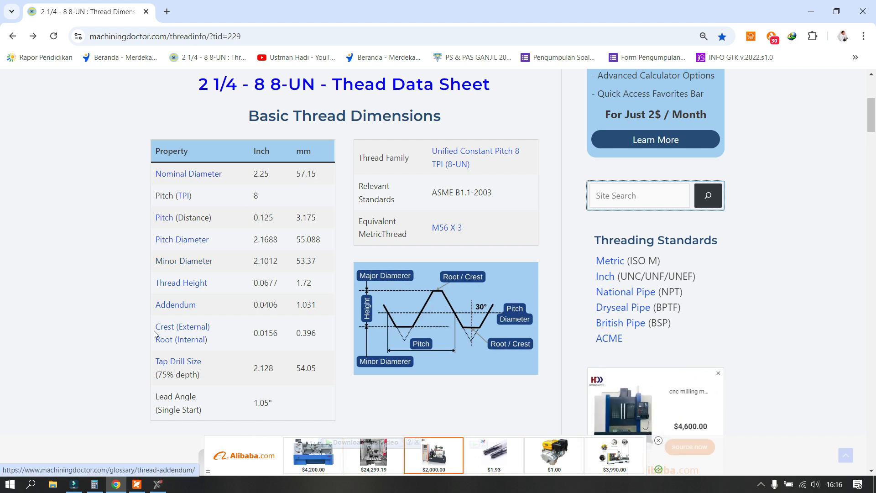
left_click(158, 484)
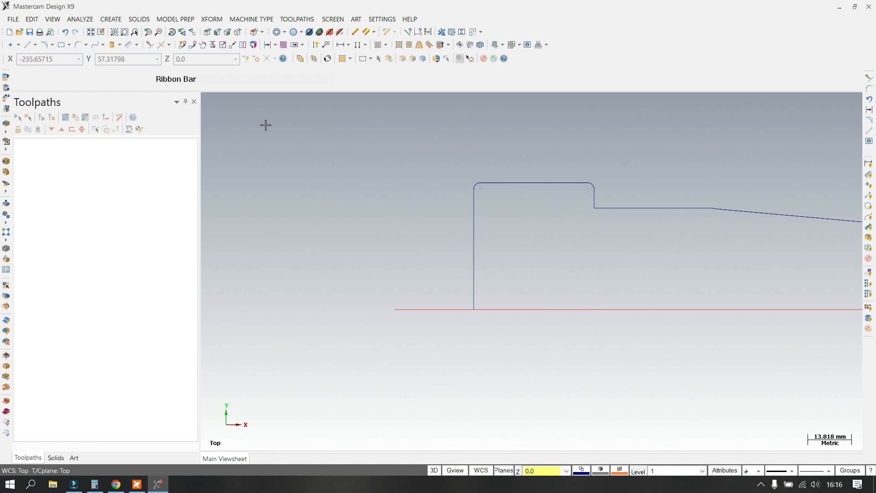
left_click(267, 45)
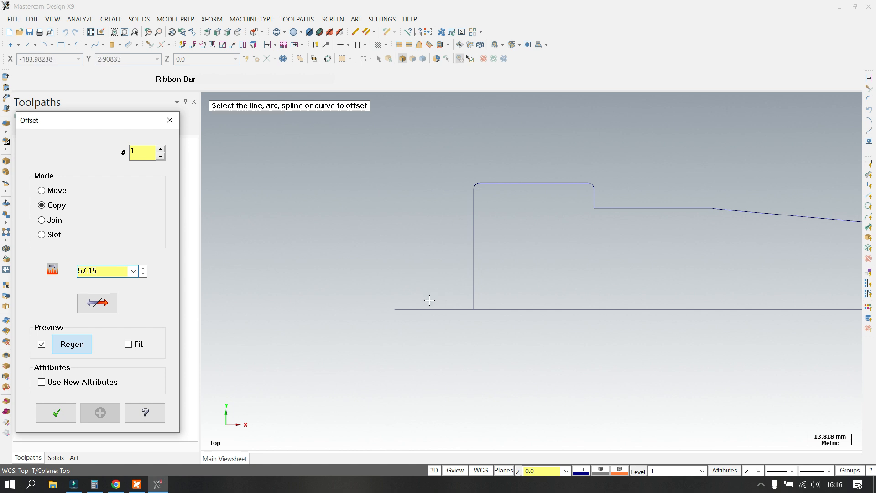
key("Return")
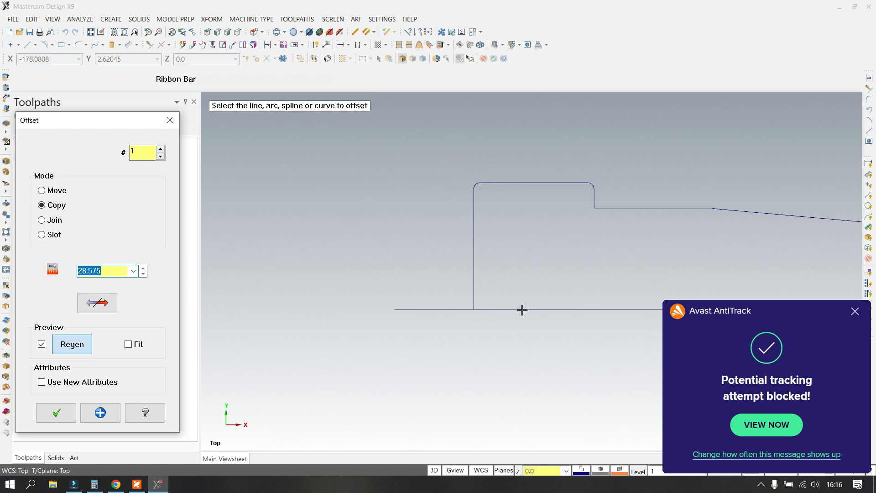
scroll(388, 306, "down", 2)
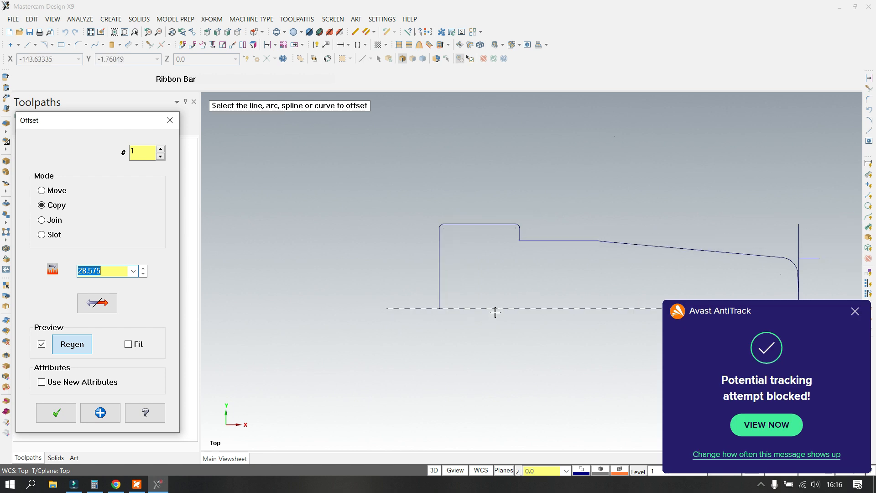
left_click(494, 308)
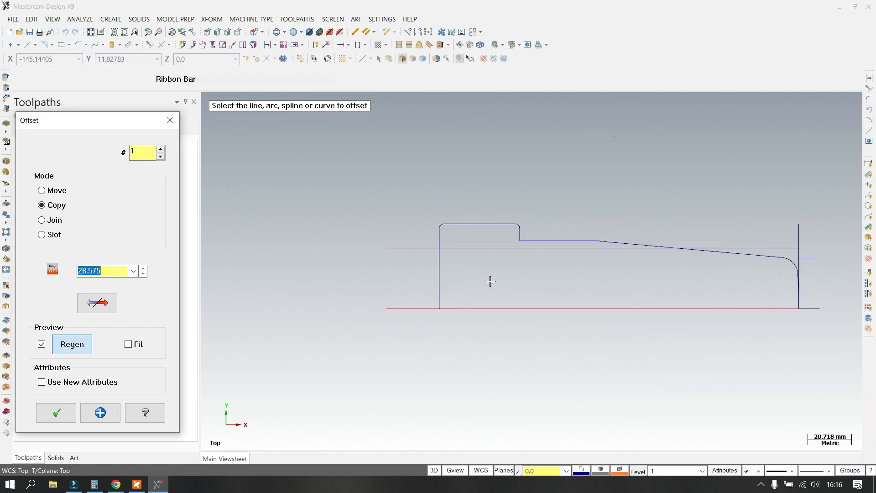
left_click(115, 484)
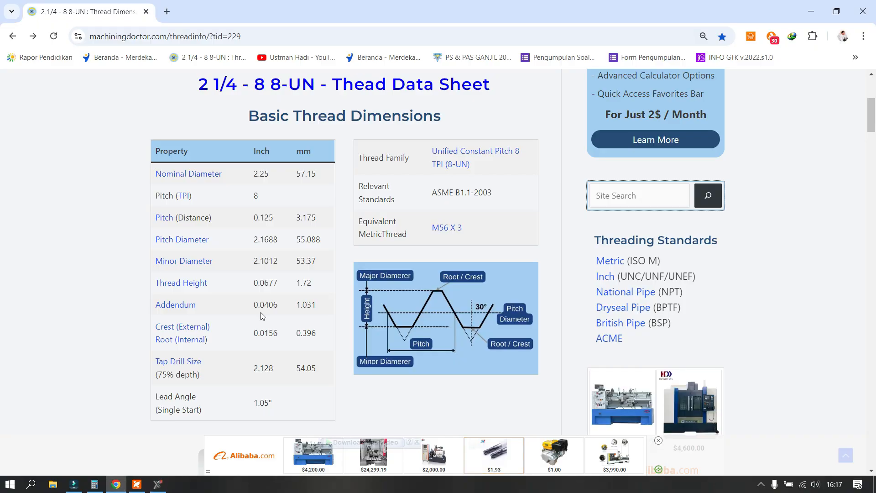
left_click(157, 484)
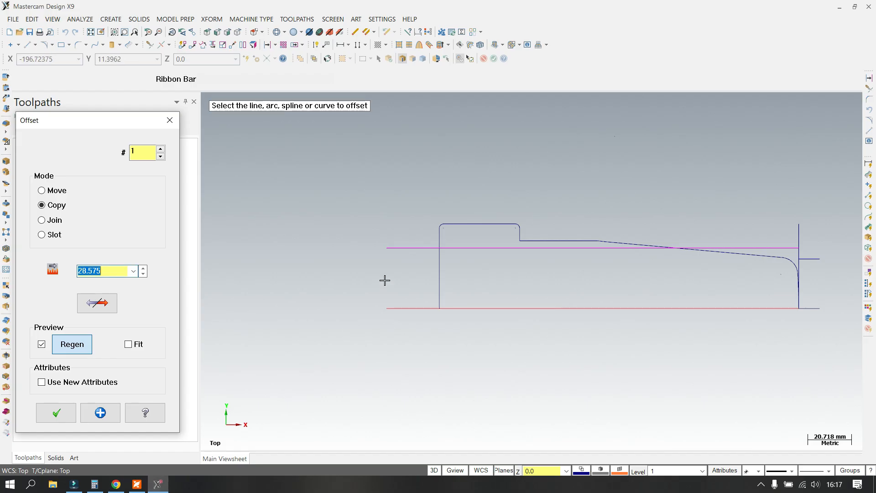
left_click(54, 414)
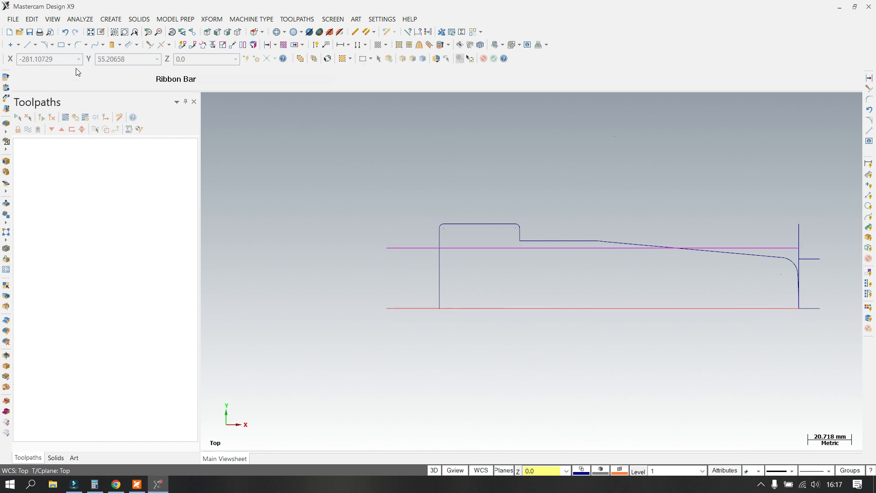
Draw a vertical line joining the left ends of the 28.575 mm offset line and the centreline
left_click(27, 45)
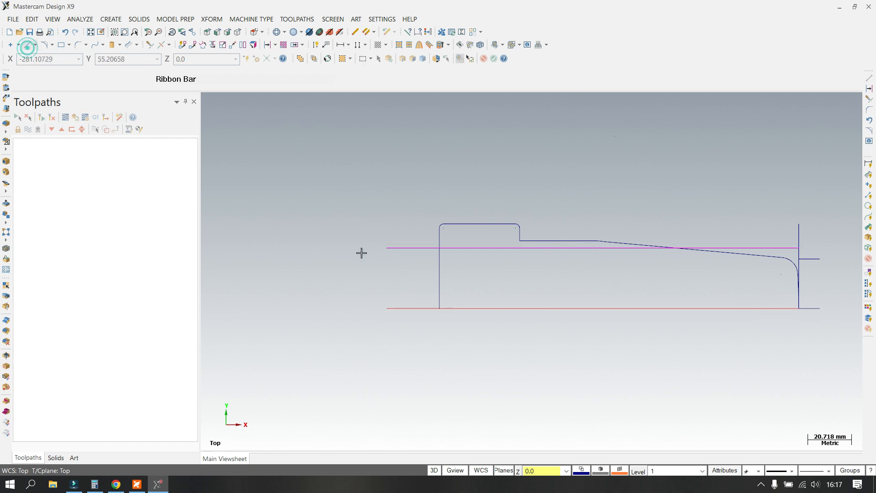
left_click(388, 248)
left_click(383, 306)
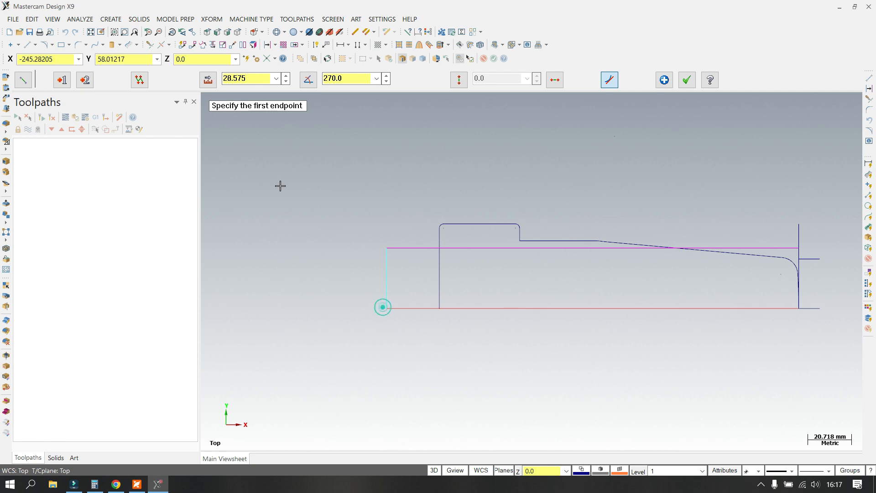
left_click(687, 79)
Chamfer the upper left corner of the thread section with a single 2 mm distance and trimming
scroll(422, 250, "up", 3)
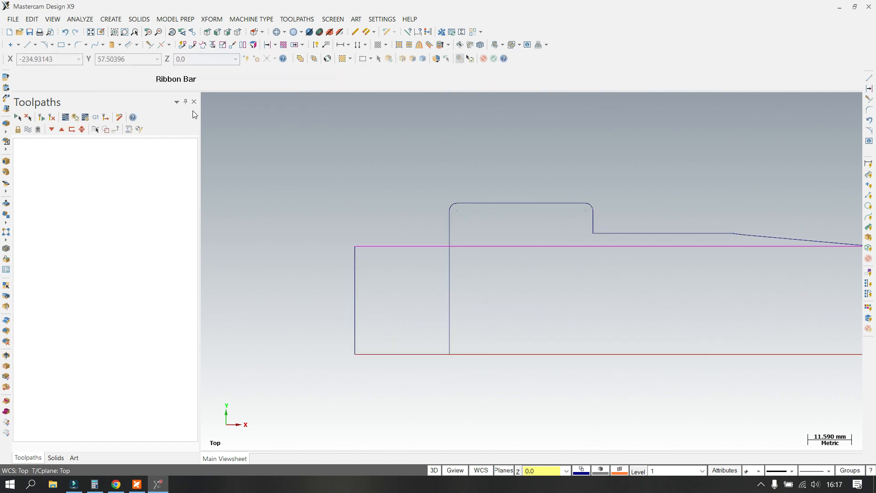
left_click(86, 44)
left_click(91, 79)
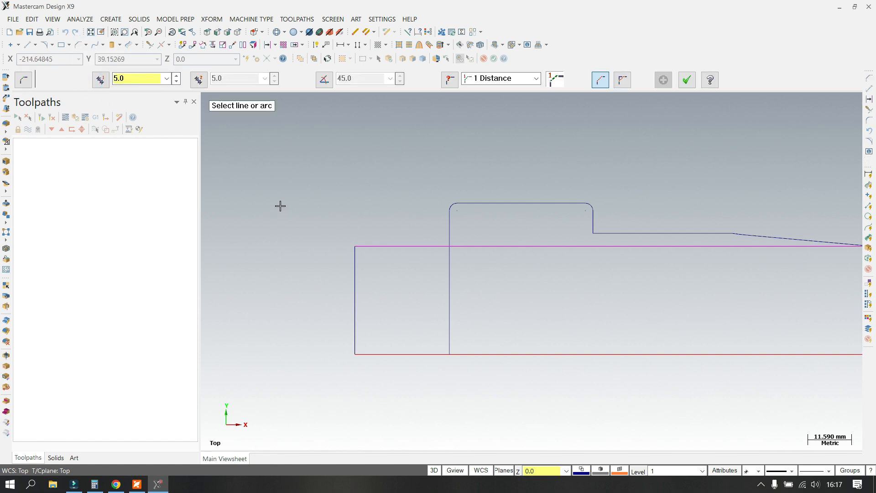
left_click(132, 78)
type("2")
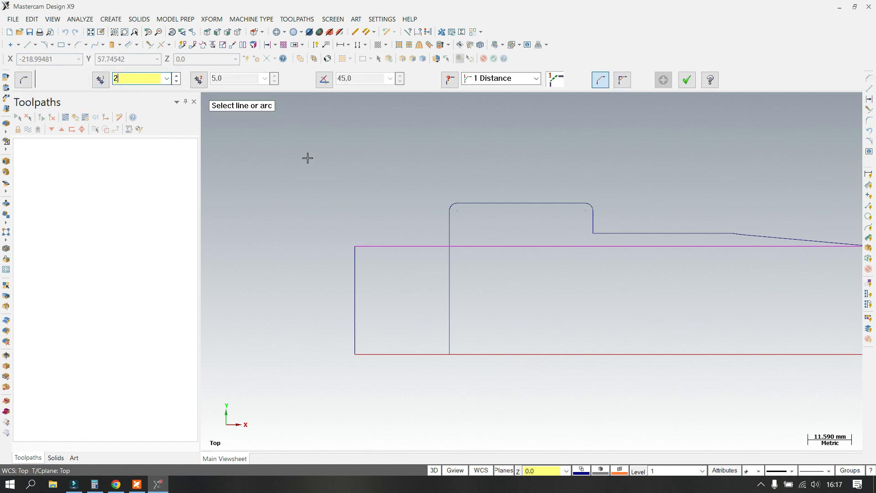
left_click(383, 246)
left_click(355, 262)
left_click(339, 263)
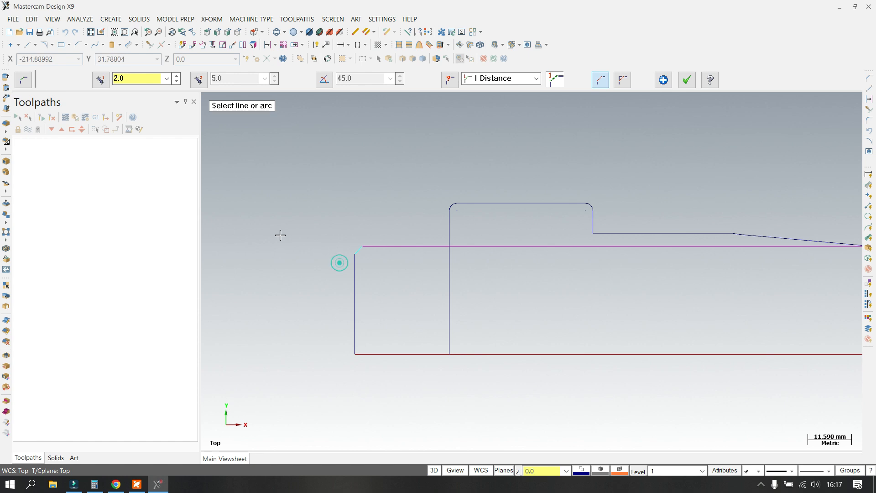
left_click(685, 80)
Delete the thread diameter line to the right of the collar's left face, both inside the profile and beyond the taper
scroll(363, 185, "down", 2)
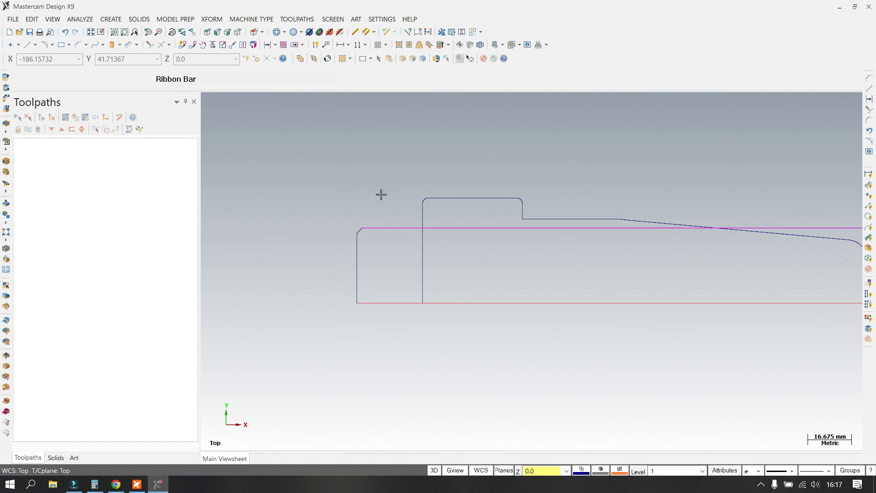
scroll(414, 234, "up", 1)
scroll(455, 233, "up", 1)
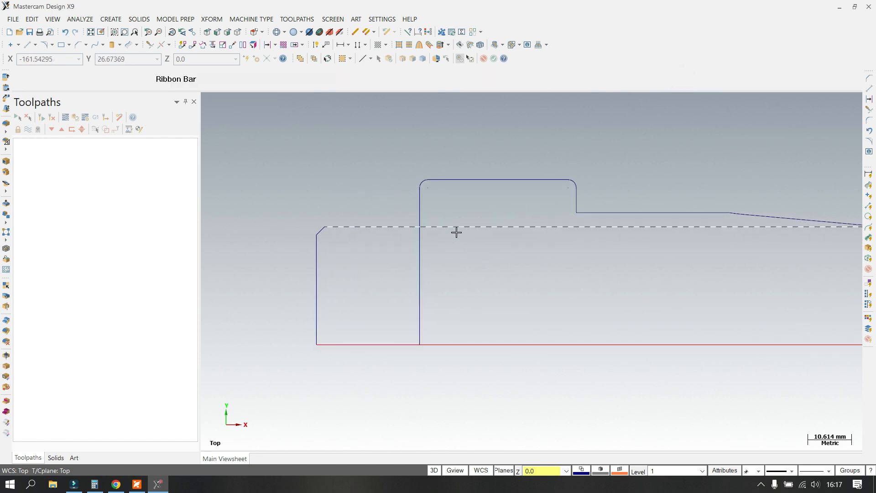
left_click(150, 46)
left_click(471, 223)
scroll(550, 223, "down", 2)
scroll(573, 232, "down", 1)
scroll(575, 234, "down", 2)
scroll(675, 224, "up", 2)
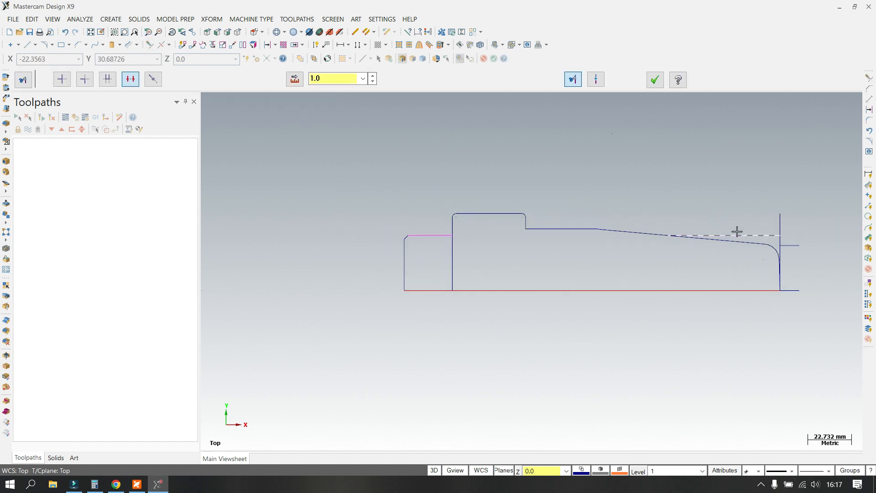
left_click(737, 232)
left_click(655, 80)
Check the thread relief dimensions in the PDF drawing and offset a copy of the collar's left vertical line 3 mm to the left
scroll(378, 266, "up", 3)
scroll(498, 221, "up", 2)
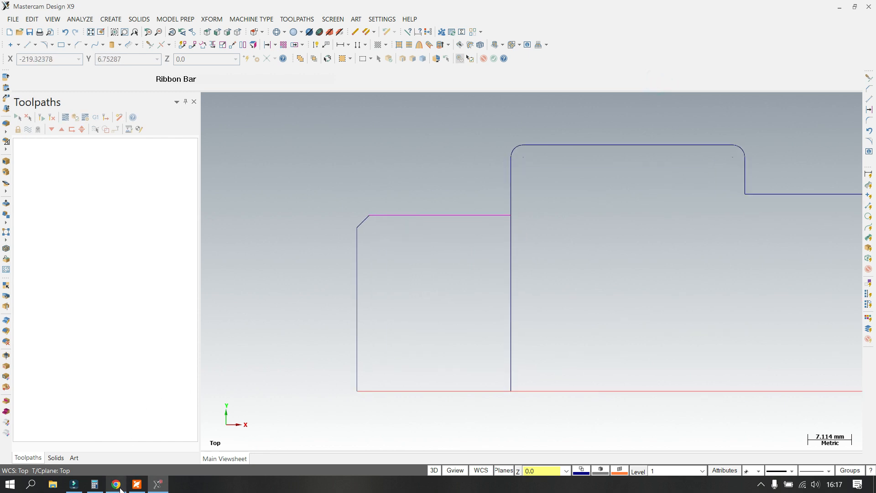
left_click(137, 484)
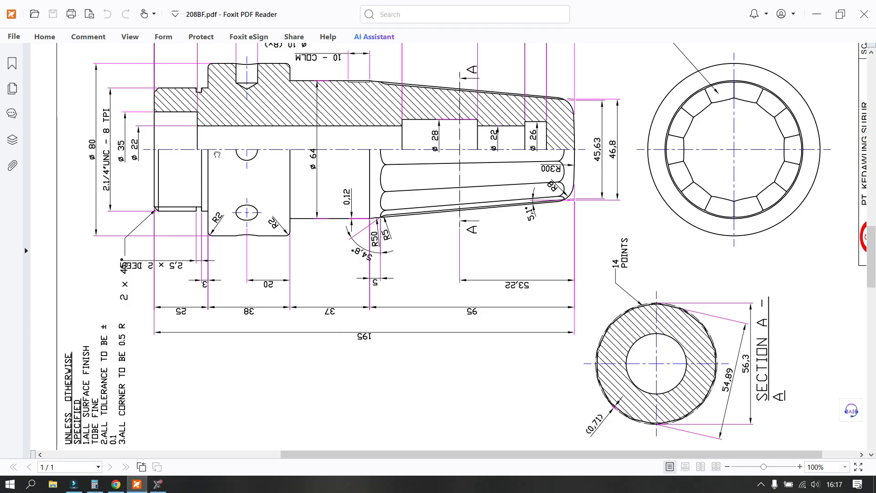
scroll(217, 155, "up", 2)
scroll(217, 155, "left", 2)
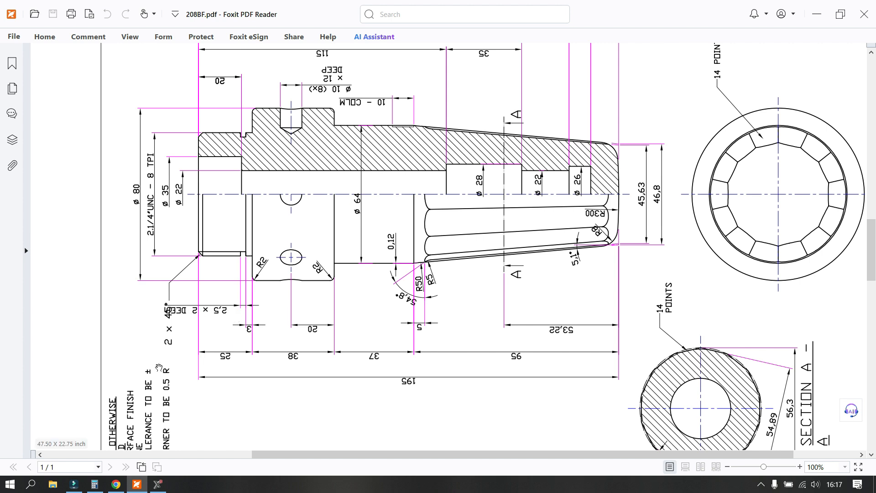
left_click(157, 483)
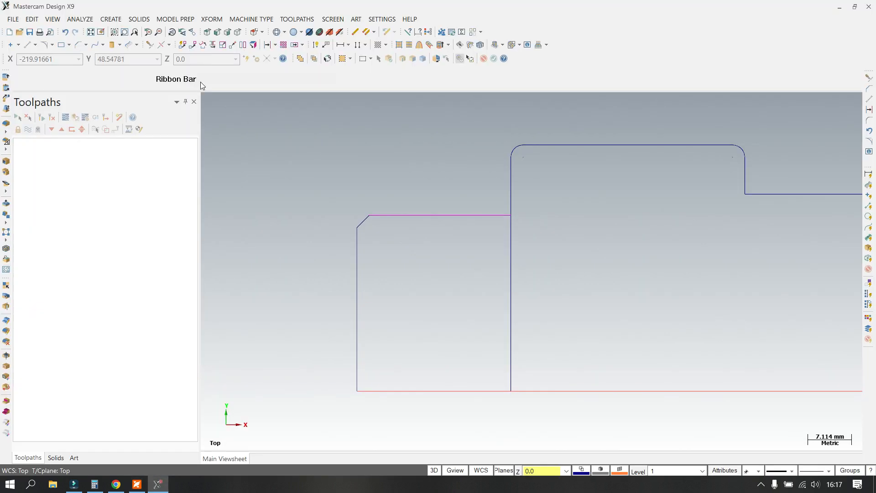
left_click(254, 44)
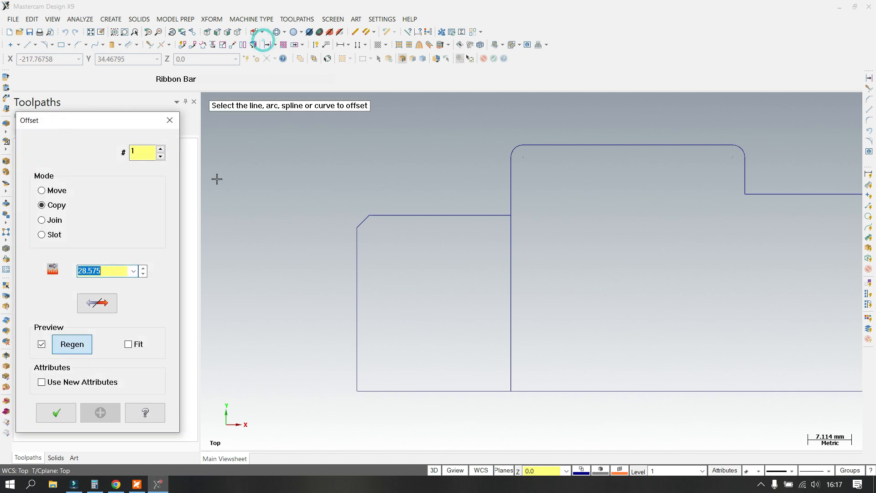
type("3")
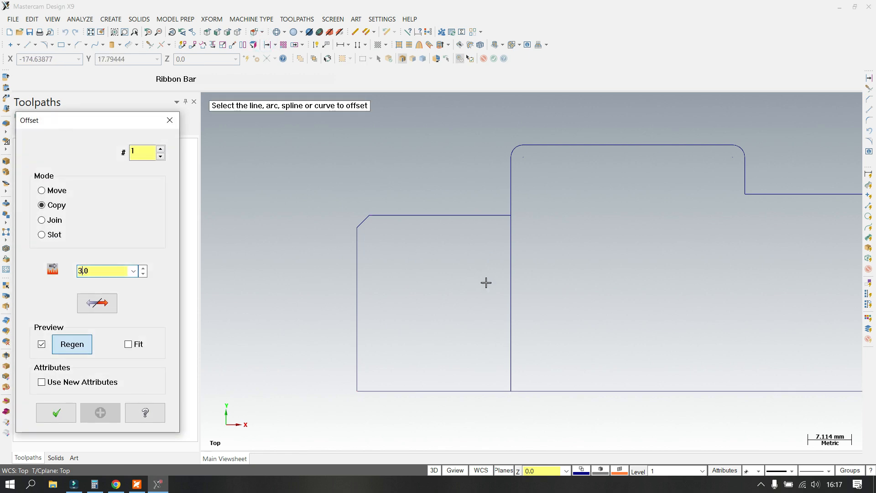
left_click(512, 261)
left_click(473, 261)
left_click(92, 417)
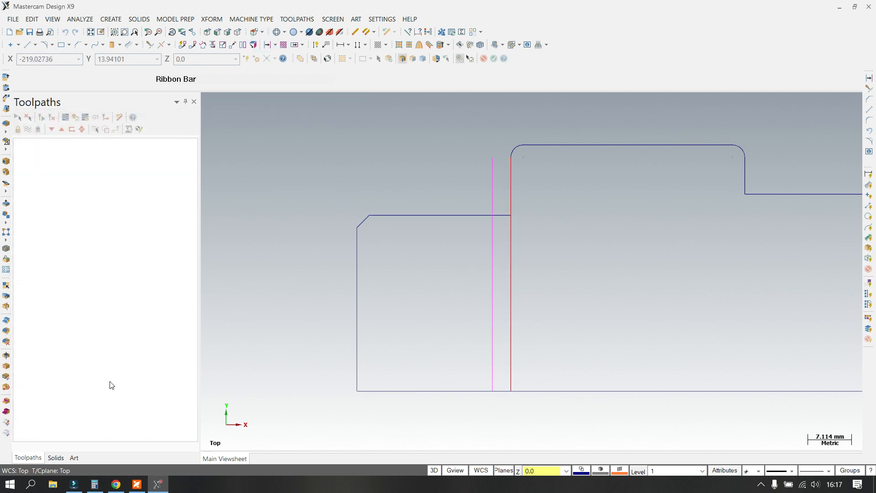
Offset copies of the vertical relief line 2.5 mm to the left and of the thread diameter line 2 mm downward
type("2.5")
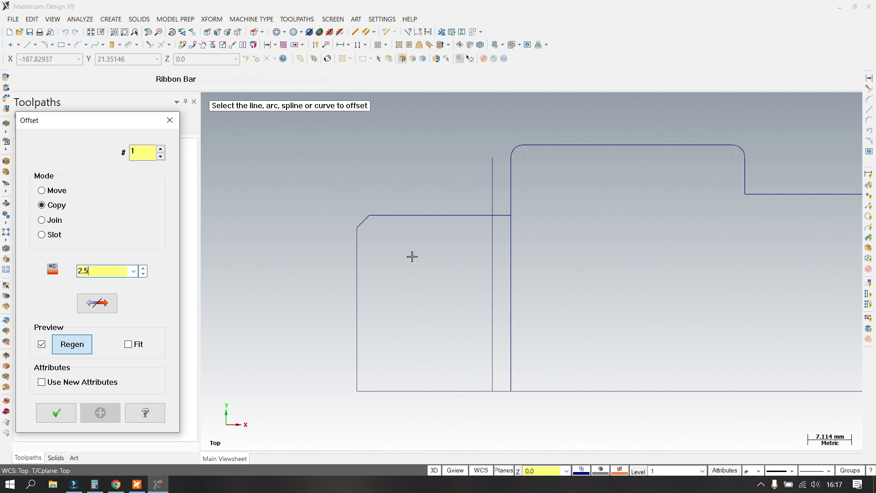
left_click(492, 242)
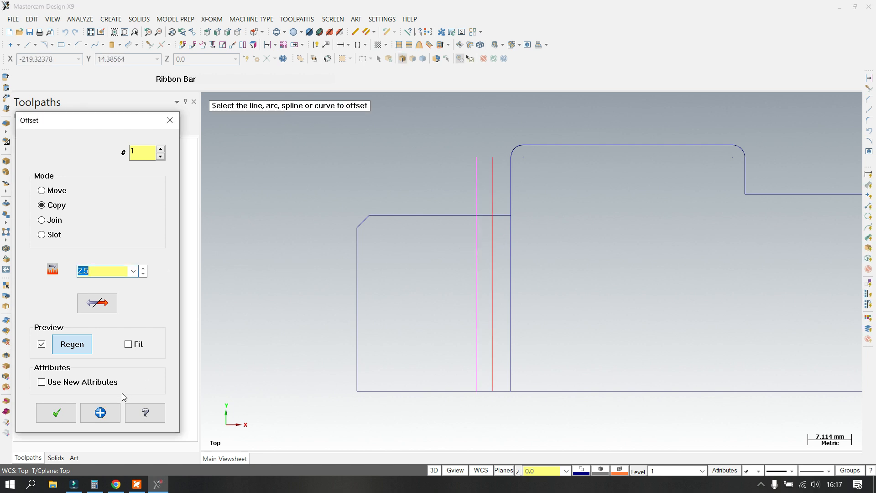
left_click(103, 413)
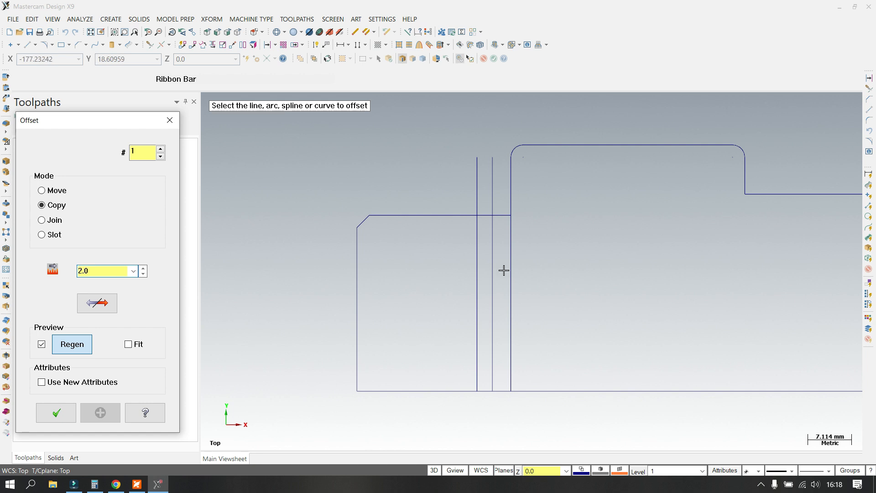
left_click(434, 215)
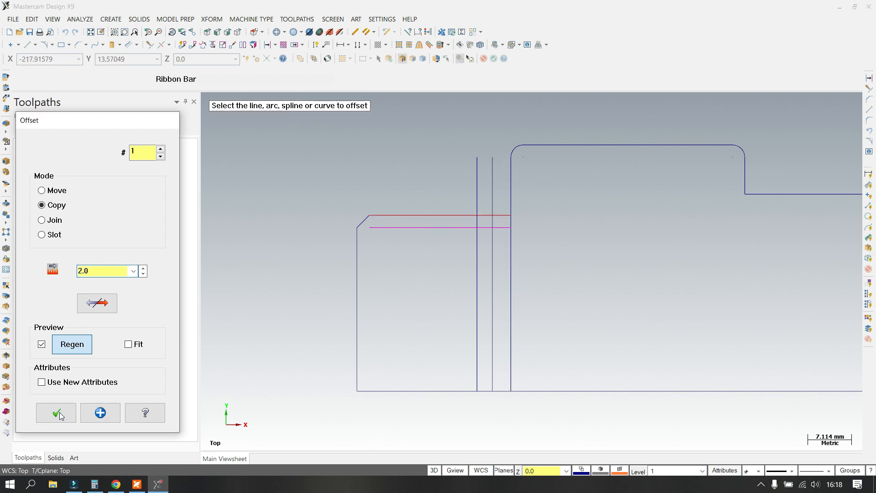
left_click(59, 412)
Trim the two vertical relief lines and the 2 mm offset line to each other at the relief's bottom corners
left_click(148, 45)
left_click(85, 79)
scroll(497, 209, "up", 5)
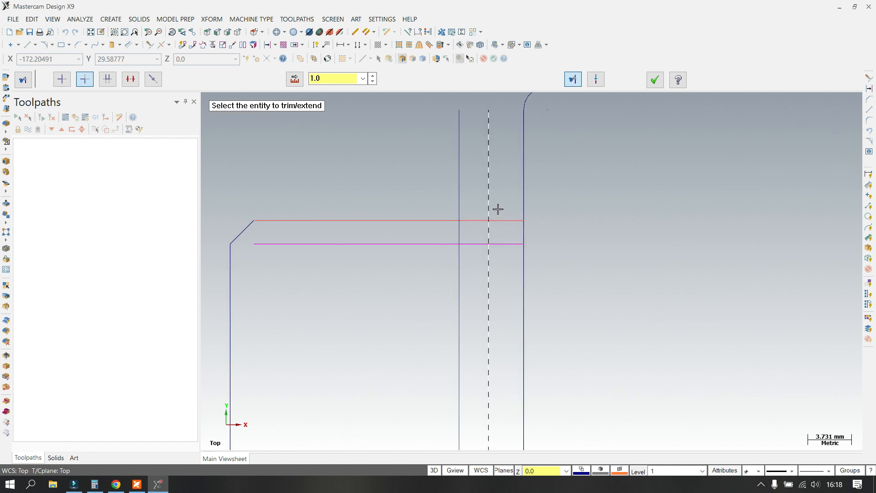
left_click(458, 254)
left_click(484, 243)
left_click(474, 253)
Try to trim the relief's left wall and the thread diameter line to each other, and undo that trim
left_click(447, 240)
left_click(432, 223)
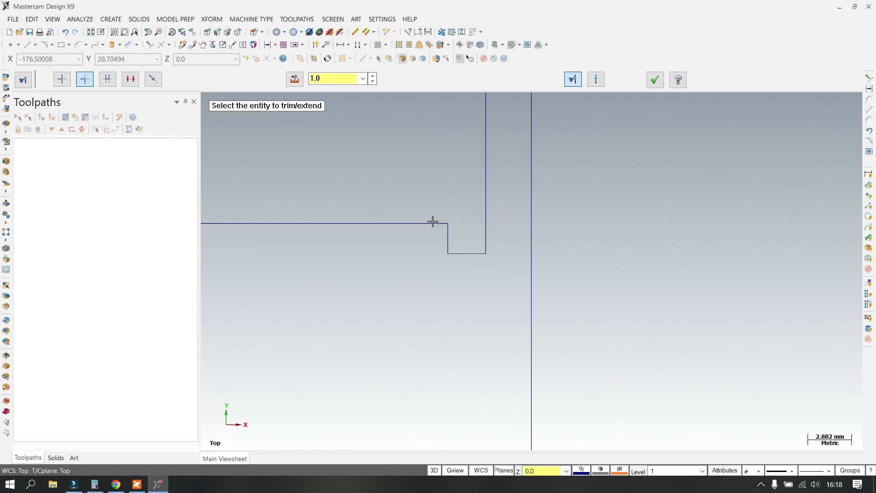
scroll(589, 247, "down", 3)
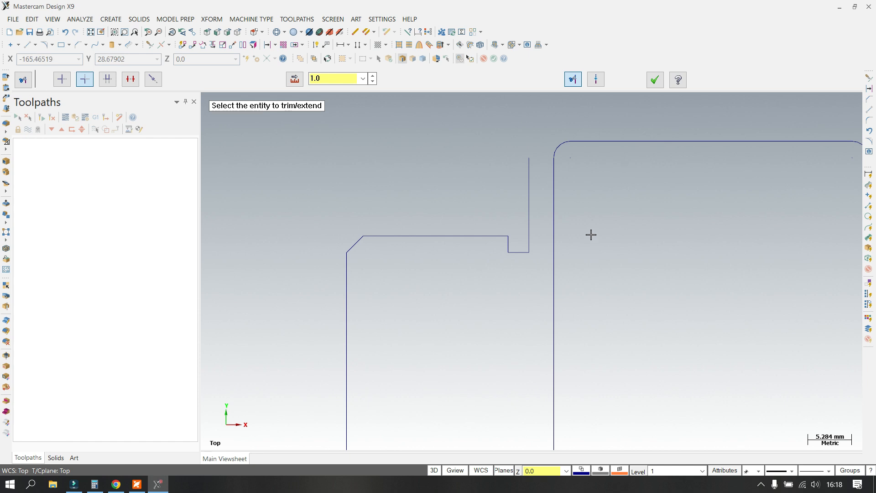
left_click(655, 80)
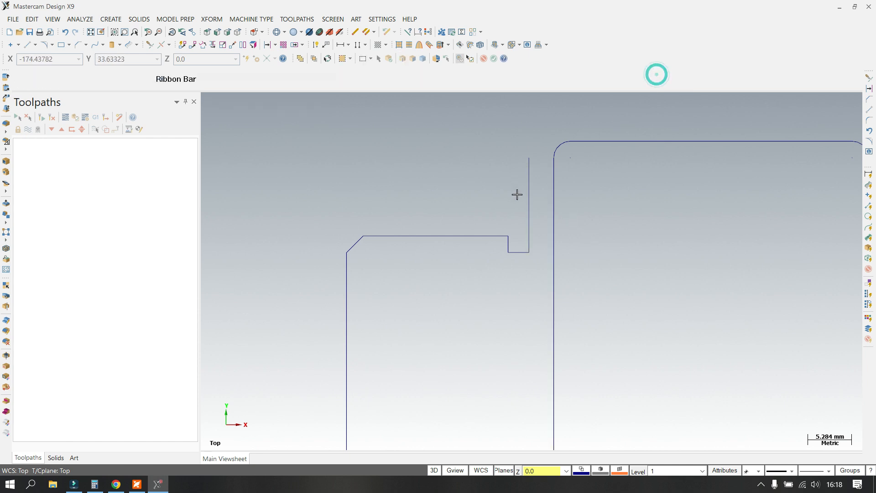
key("ctrl+z")
Divide away the relief walls above the thread diameter line, that line across the relief, and the collar's left face below it
scroll(529, 236, "up", 2)
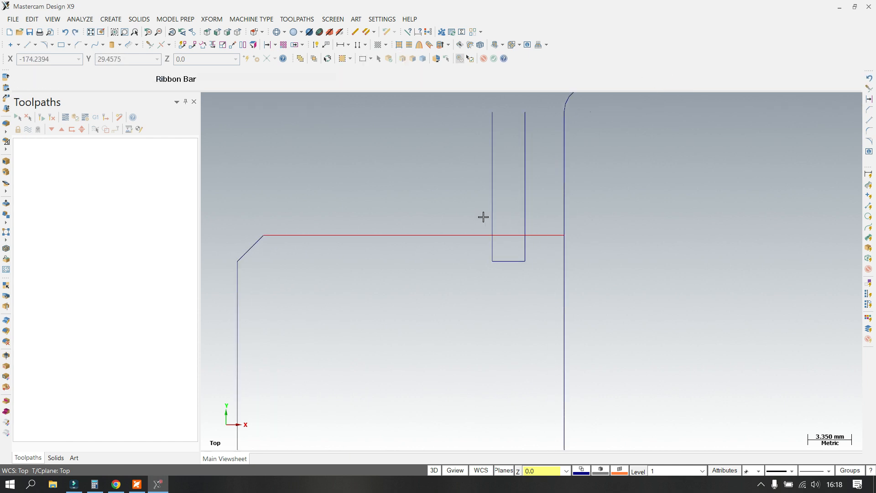
left_click(145, 44)
left_click(124, 81)
left_click(493, 197)
left_click(525, 194)
left_click(512, 235)
scroll(512, 235, "down", 5)
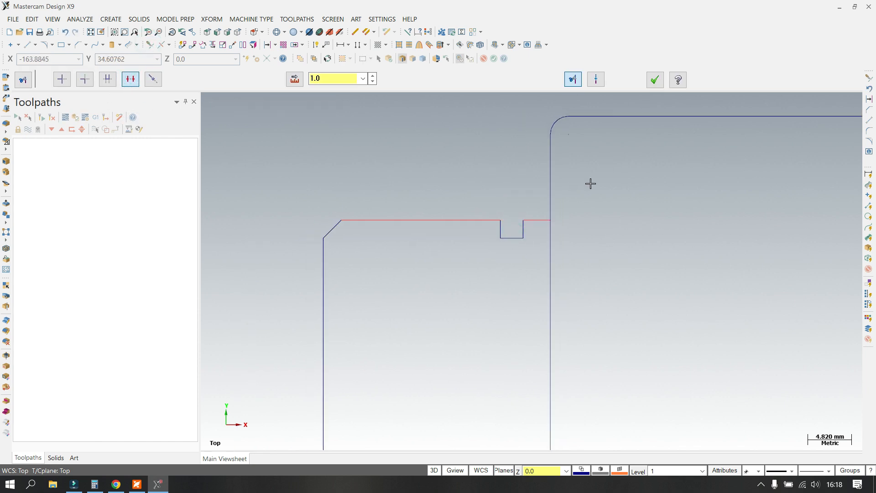
left_click(525, 284)
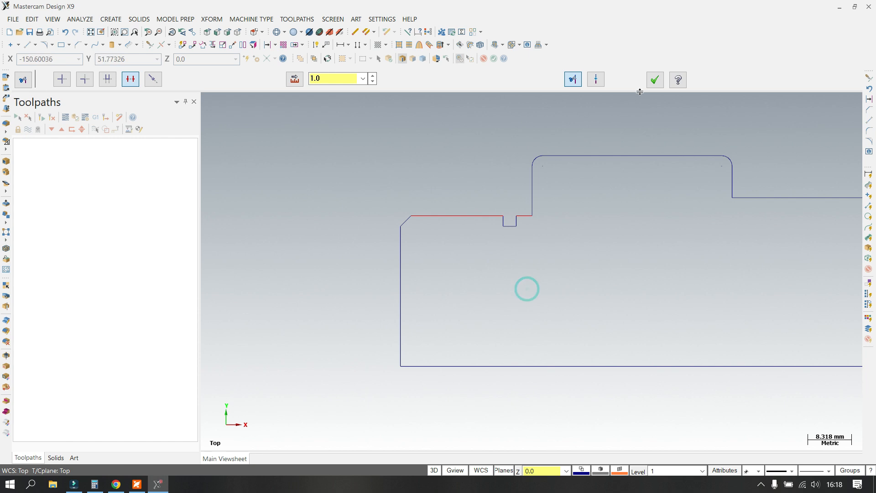
left_click(655, 80)
Divide away the leftover vertical and horizontal construction lines extending beyond the tapered right end of the profile
scroll(417, 217, "down", 4)
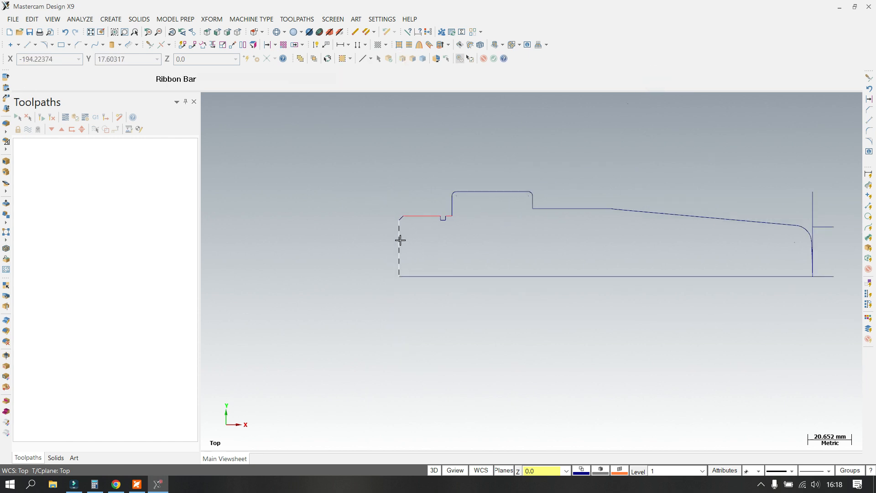
scroll(730, 219, "up", 1)
scroll(764, 223, "up", 1)
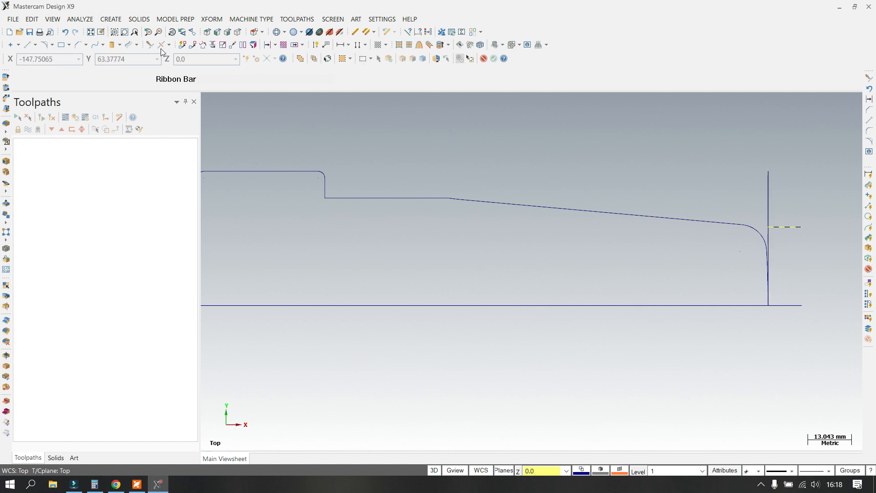
left_click(148, 47)
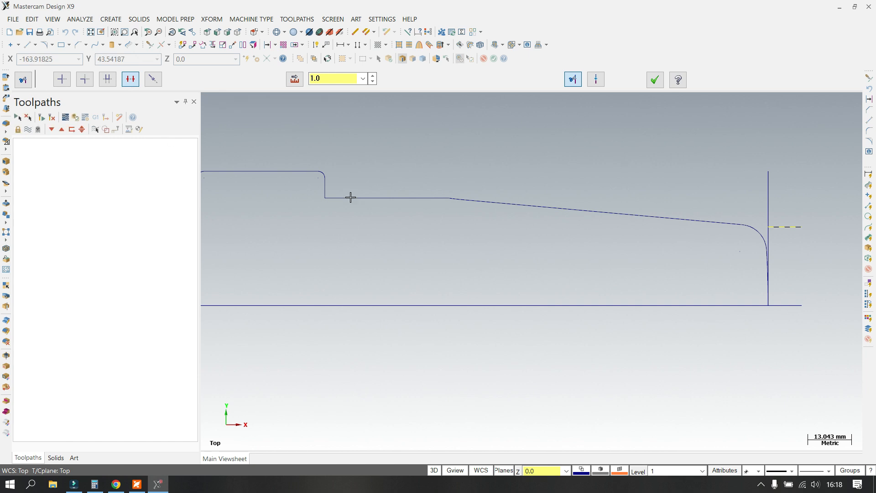
left_click(765, 203)
left_click(795, 229)
scroll(823, 296, "down", 2)
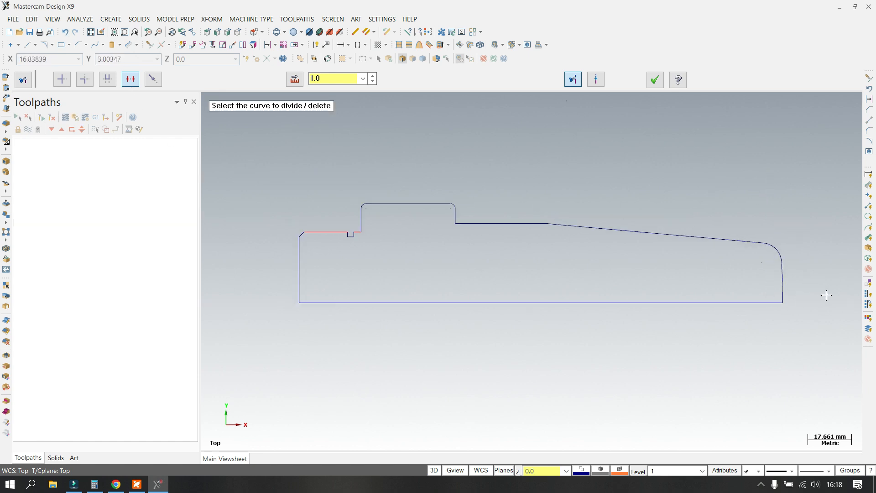
left_click(653, 83)
Add a horizontal dimension for the plunger's overall length, placed below the centreline
scroll(532, 154, "down", 1)
scroll(609, 223, "up", 2)
scroll(496, 271, "down", 1)
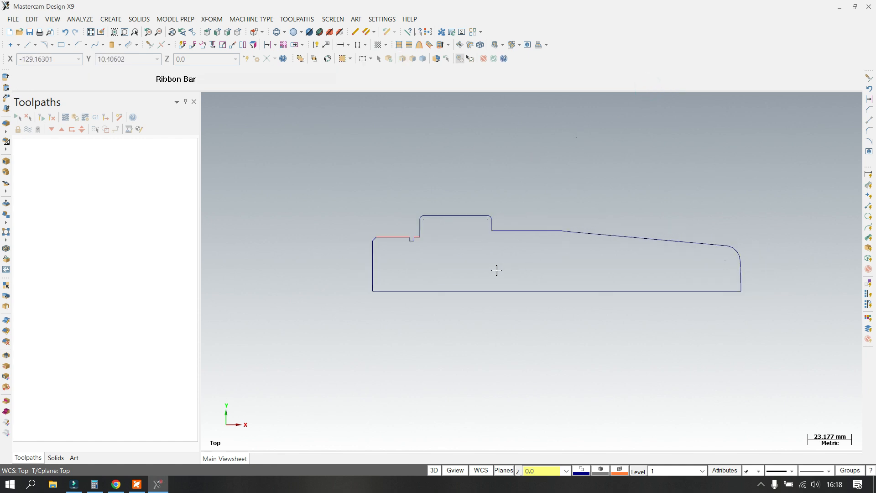
scroll(651, 266, "up", 3)
scroll(449, 266, "down", 1)
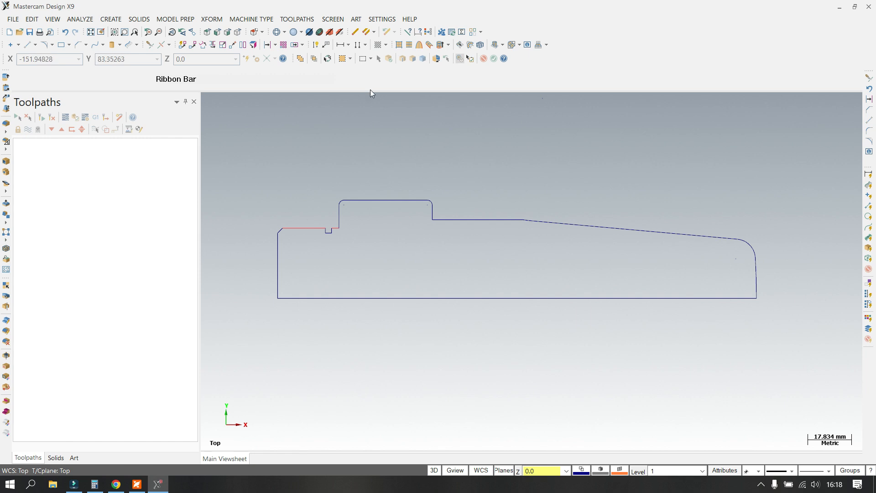
left_click(316, 44)
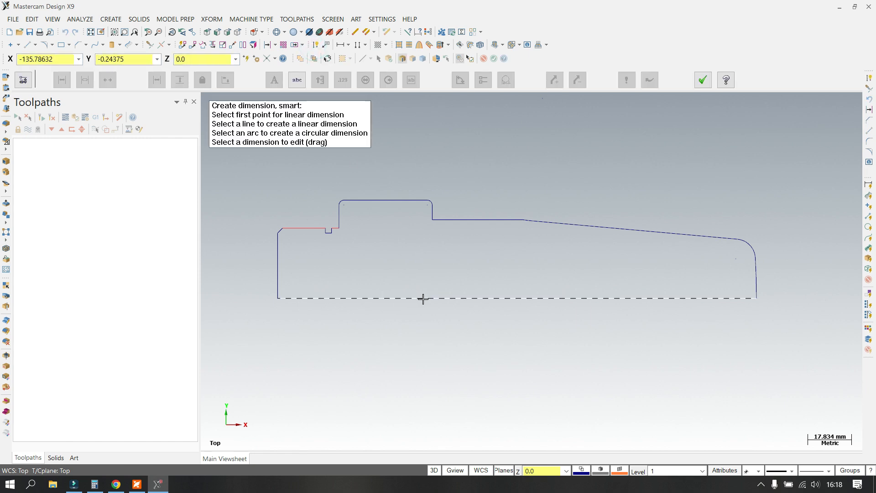
left_click(423, 298)
left_click(467, 346)
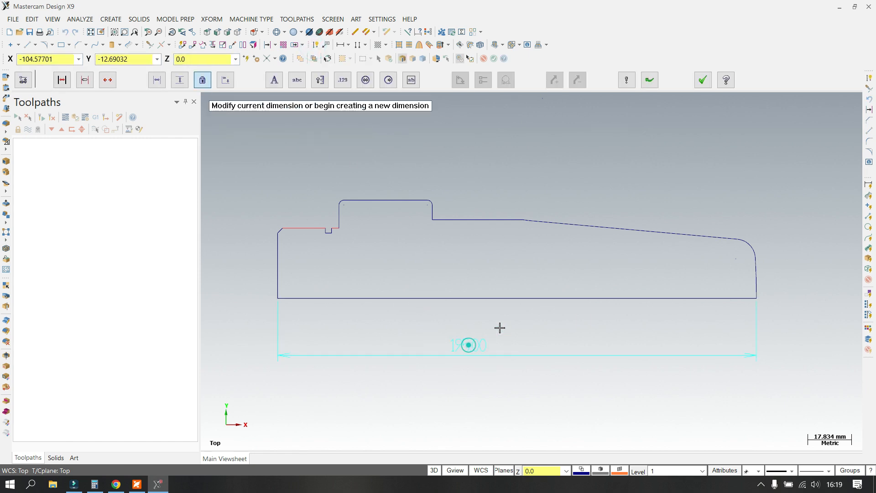
left_click(704, 80)
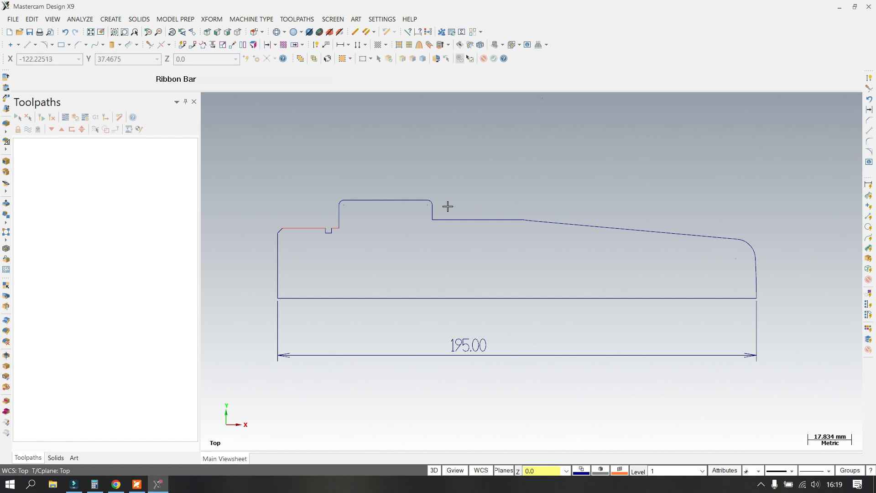
Set the machine type to the default lathe
scroll(488, 270, "down", 2)
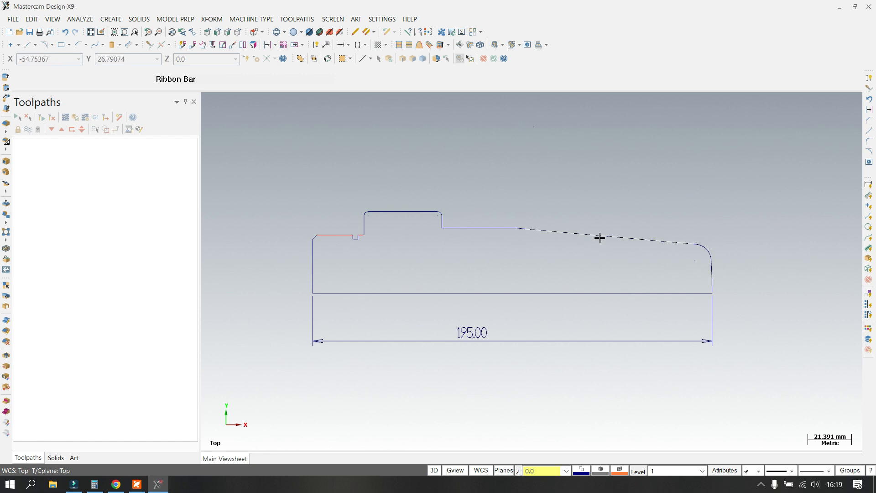
scroll(604, 215, "up", 1)
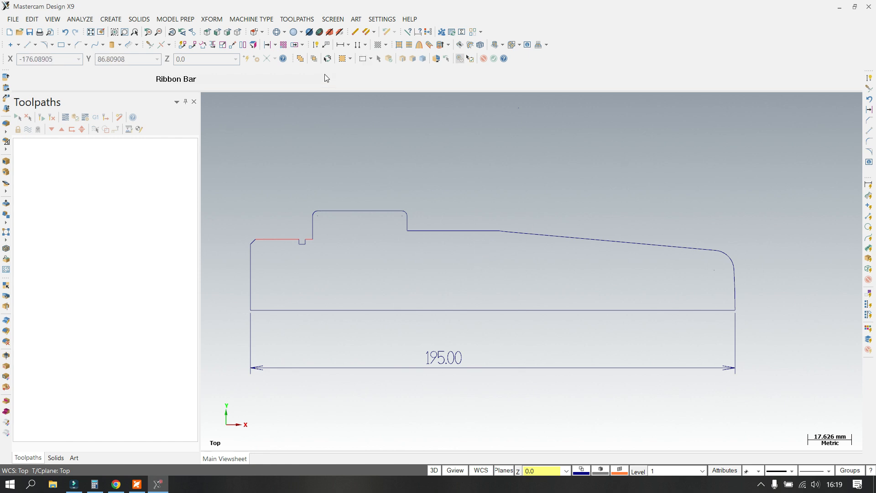
left_click(256, 20)
mouse_move(253, 42)
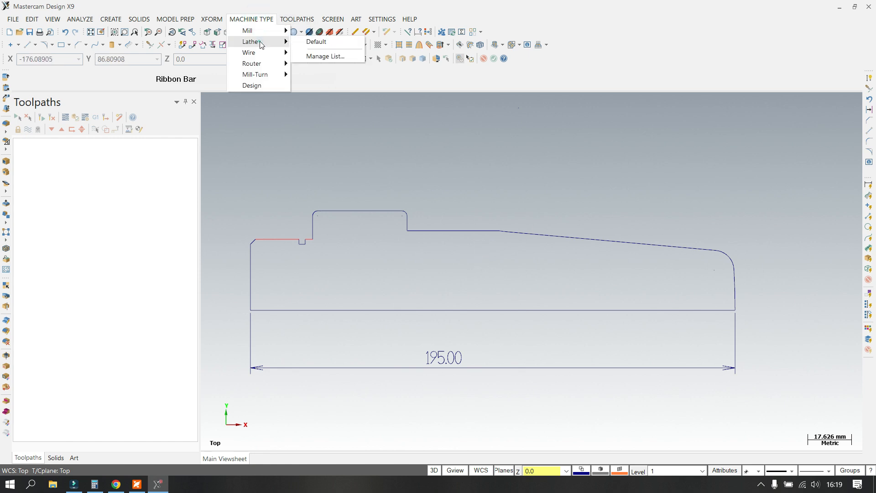
left_click(314, 41)
Add a lathe Rough toolpath to the toolpath group and accept the default NC name
right_click(75, 166)
mouse_move(109, 182)
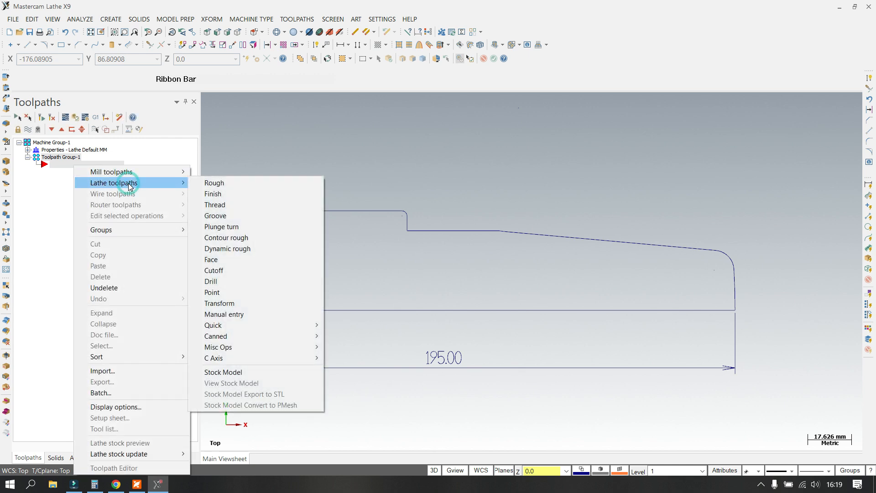
left_click(216, 185)
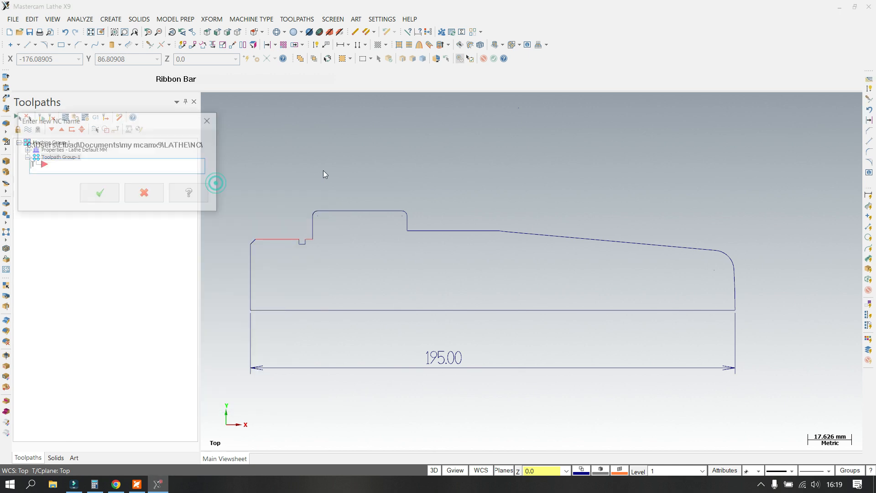
left_click(99, 193)
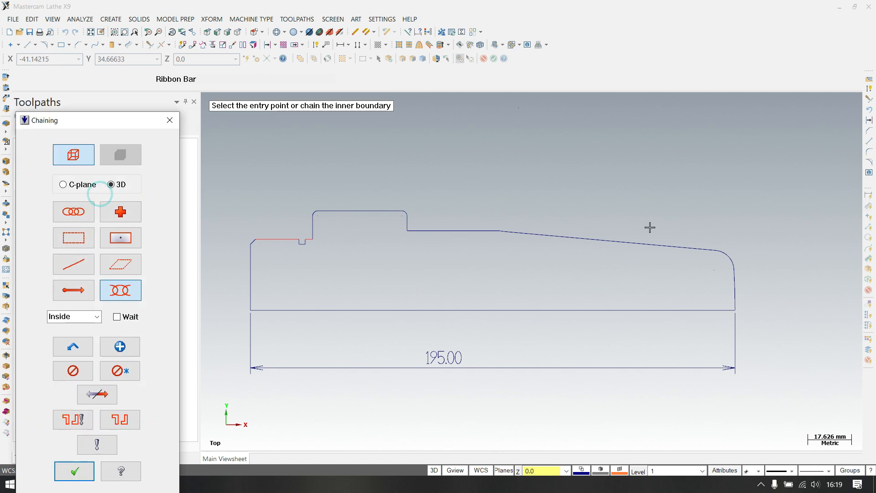
Chain the roughing contour from the right end face up over the taper and body to the collar's upper right fillet
left_click(739, 302)
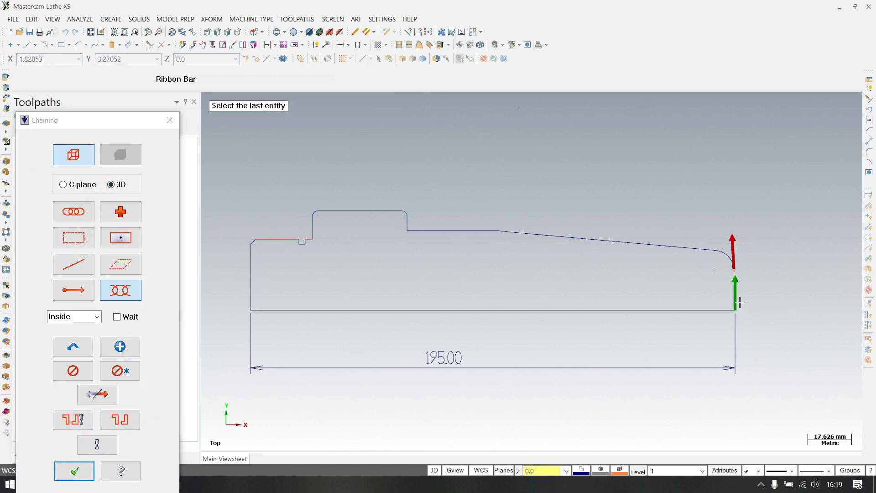
scroll(412, 211, "up", 2)
scroll(412, 211, "up", 6)
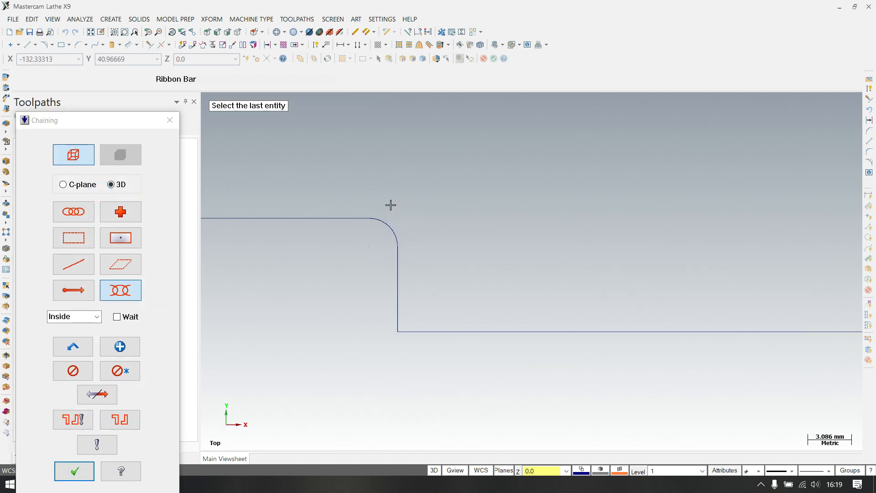
left_click(373, 224)
scroll(470, 229, "down", 3)
scroll(616, 219, "down", 4)
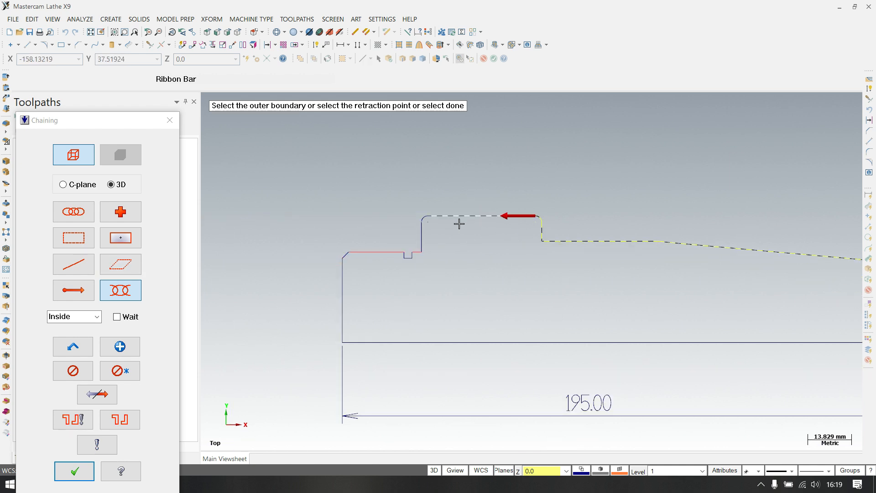
scroll(381, 189, "down", 2)
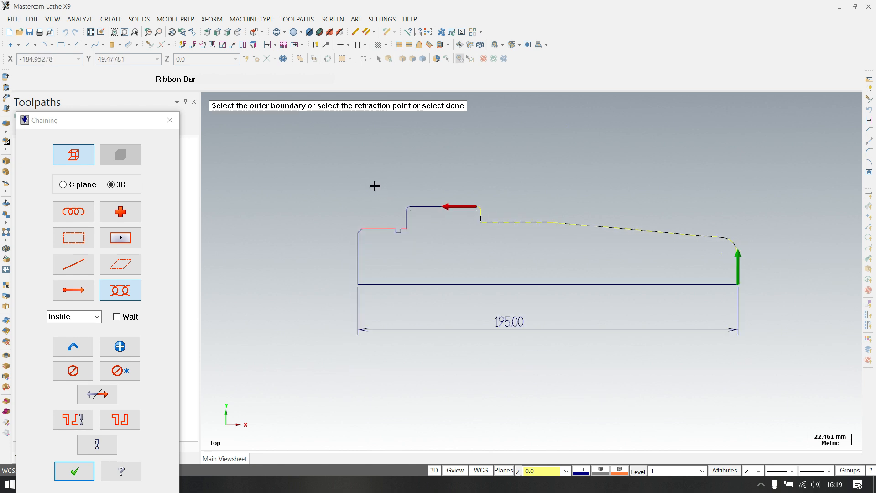
scroll(374, 185, "down", 1)
left_click(74, 473)
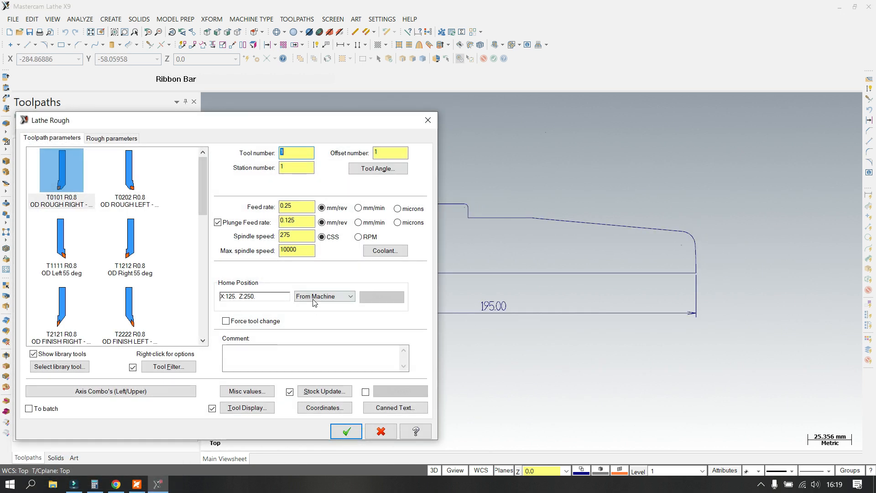
Select the T2121 OD Finish Right 35-degree tool and replace its insert with VBMT 16 04 04 from the catalog
left_click_drag(200, 188, 205, 212)
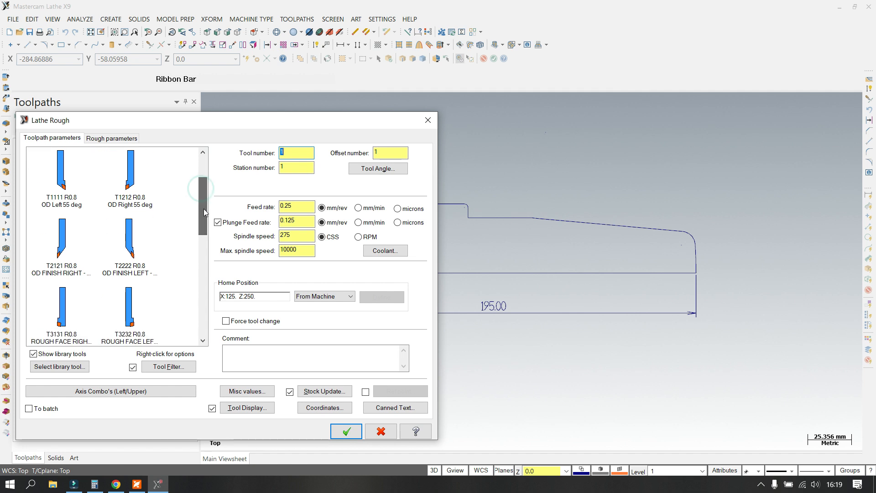
left_click(59, 244)
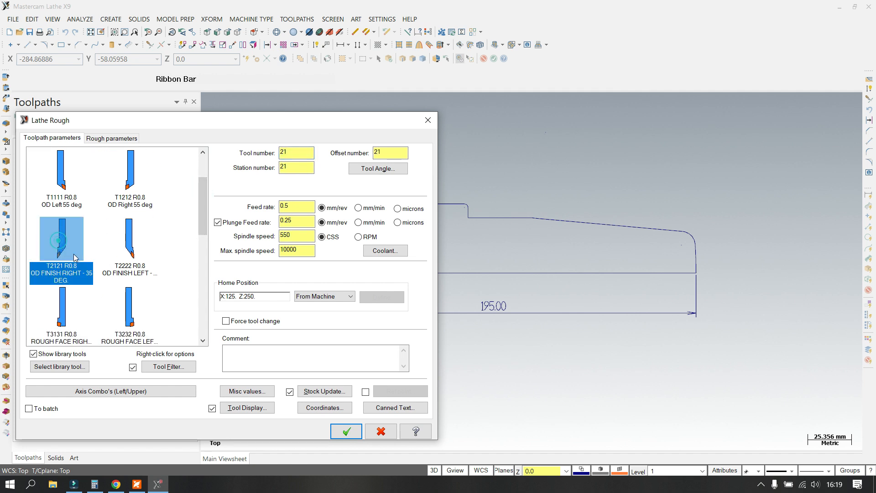
right_click(50, 239)
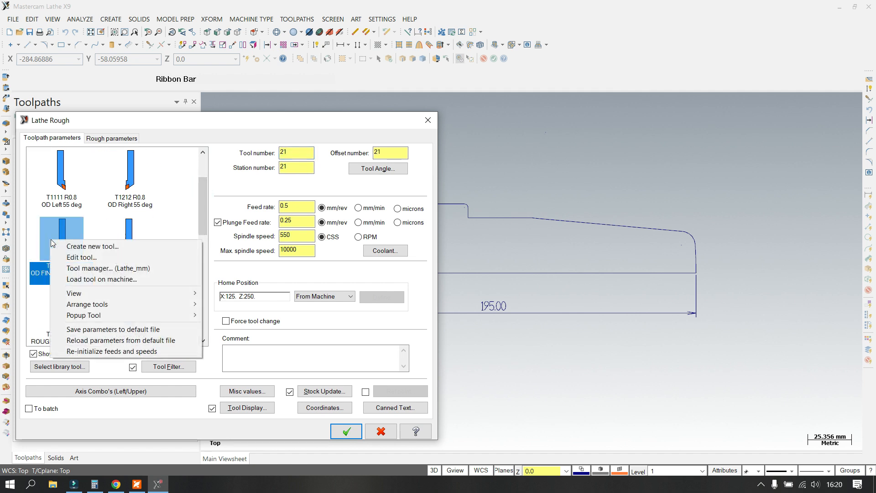
left_click(76, 258)
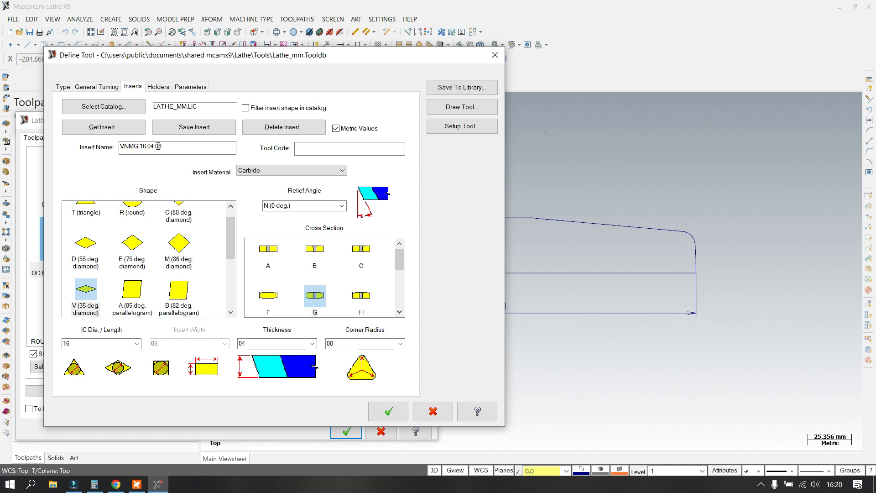
left_click(104, 127)
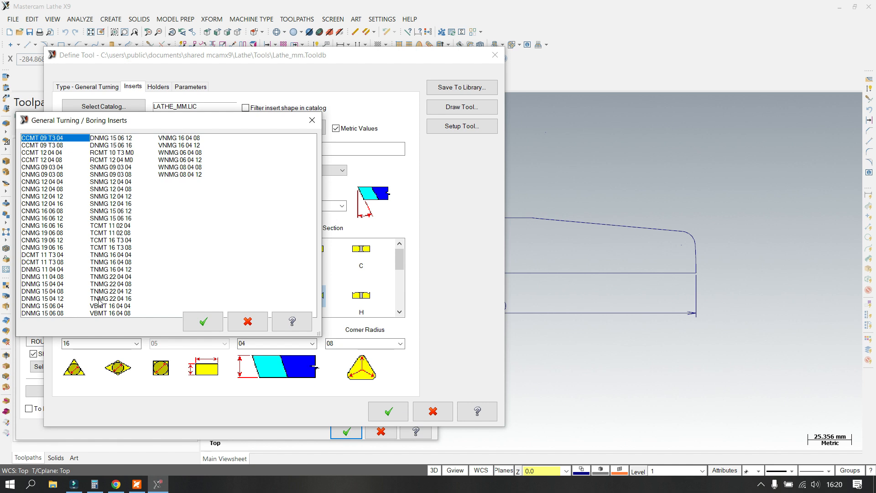
left_click(111, 306)
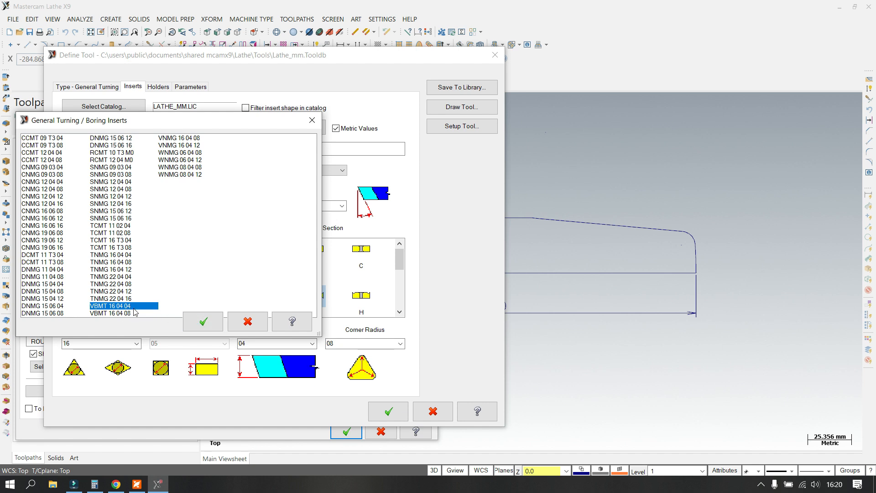
left_click(202, 321)
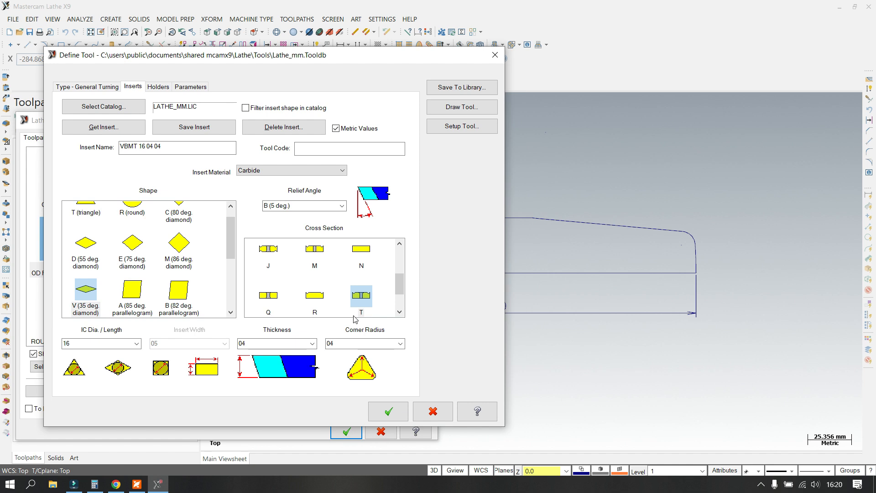
left_click(397, 412)
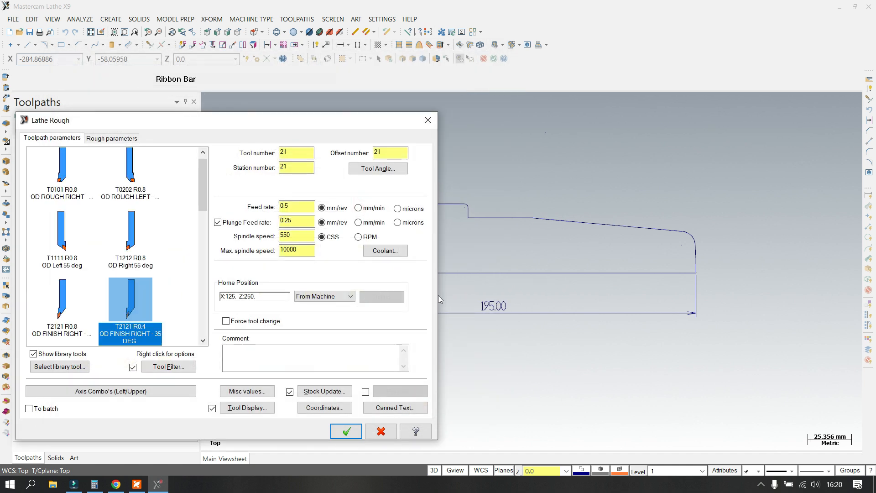
Set the feed rate to 100 mm/min, plunge feed to 60 mm/min, spindle mode to RPM and maximum spindle speed to 700
left_click(358, 208)
left_click(358, 237)
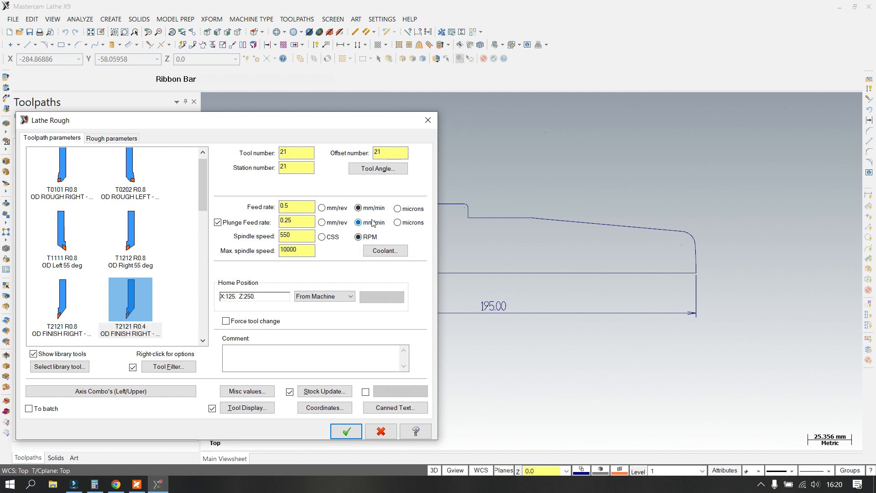
left_click(300, 208)
double_click(301, 208)
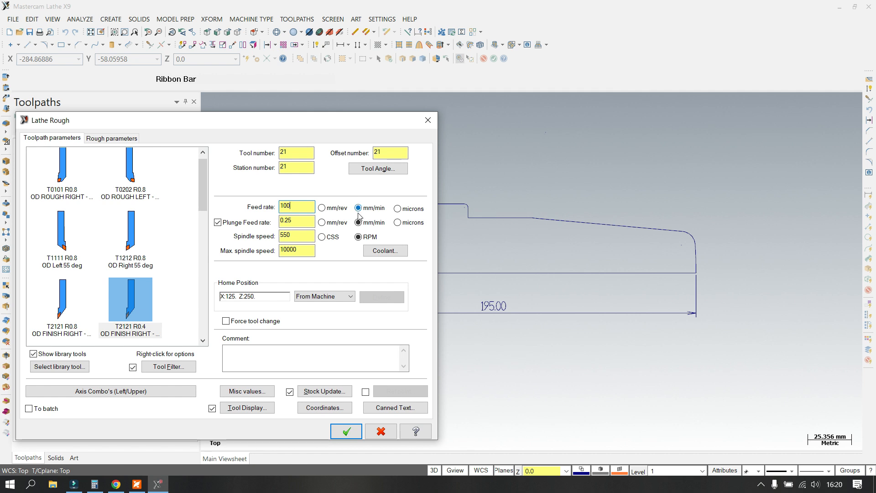
left_click(305, 223)
double_click(303, 223)
type("60")
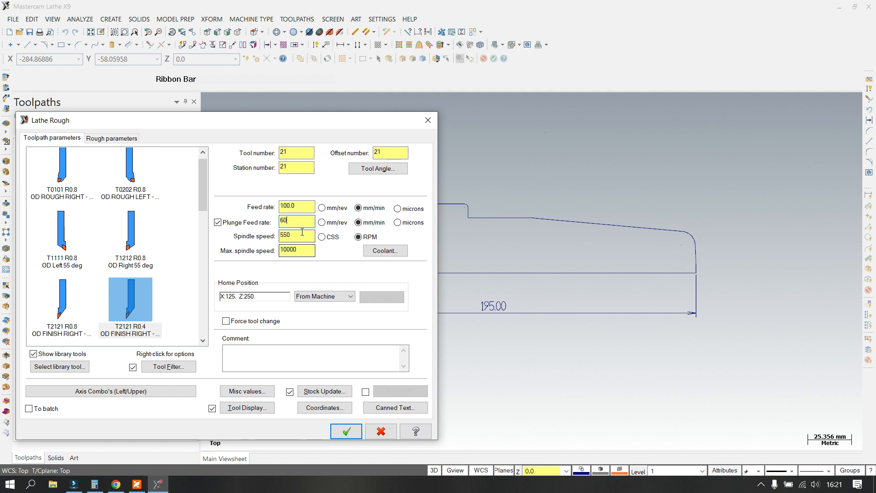
left_click_drag(305, 249, 268, 264)
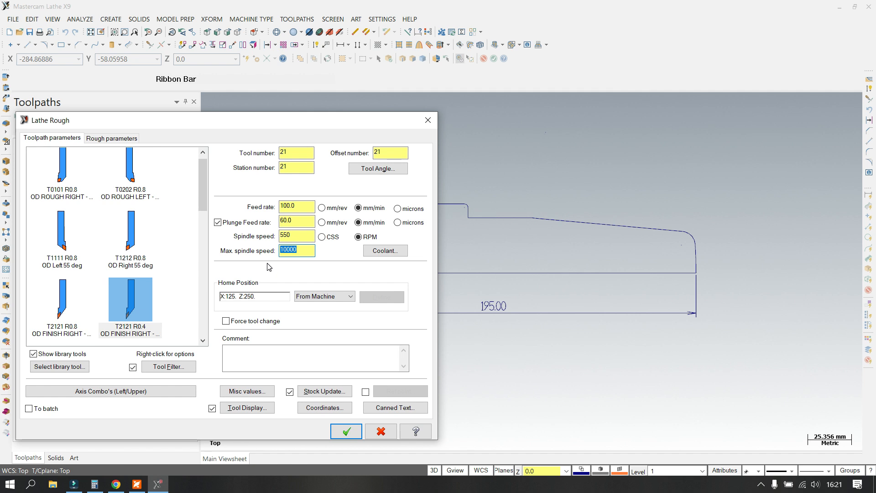
type("7")
Set the roughing home position to user defined at X 82, Z 300
left_click(343, 300)
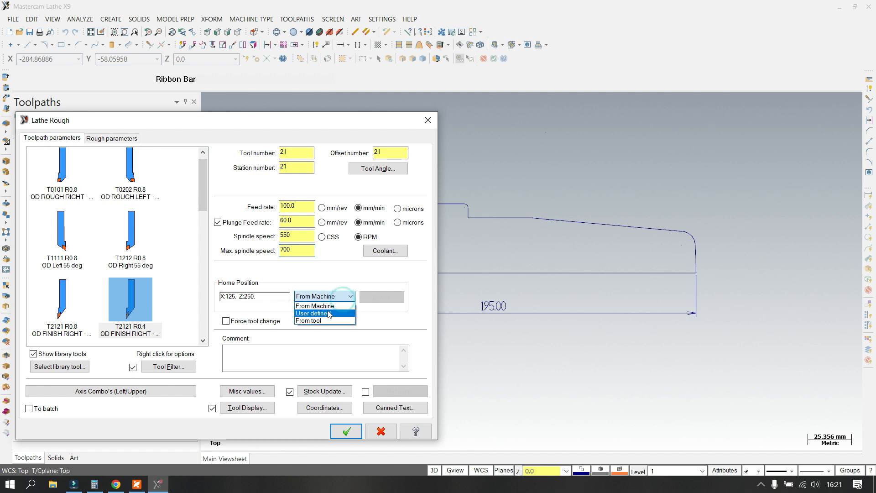
left_click(328, 314)
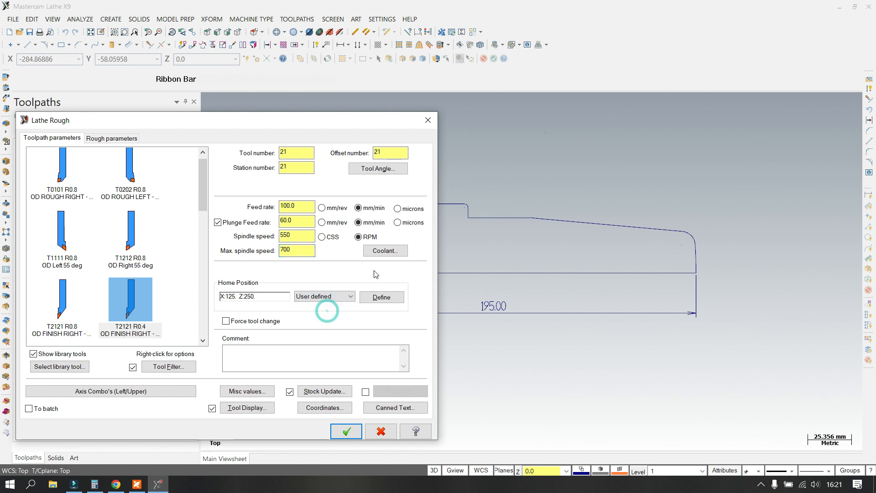
left_click(384, 297)
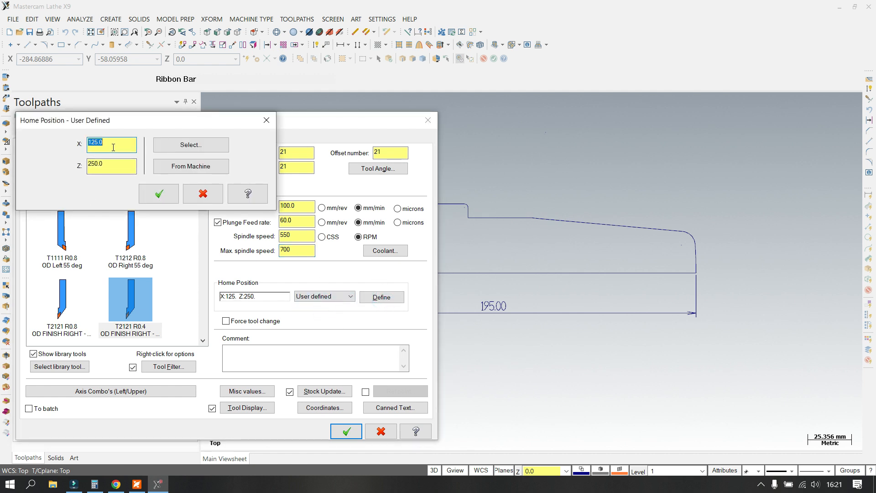
type("82")
left_click(118, 168)
left_click_drag(112, 173, 66, 190)
type("300")
left_click(157, 195)
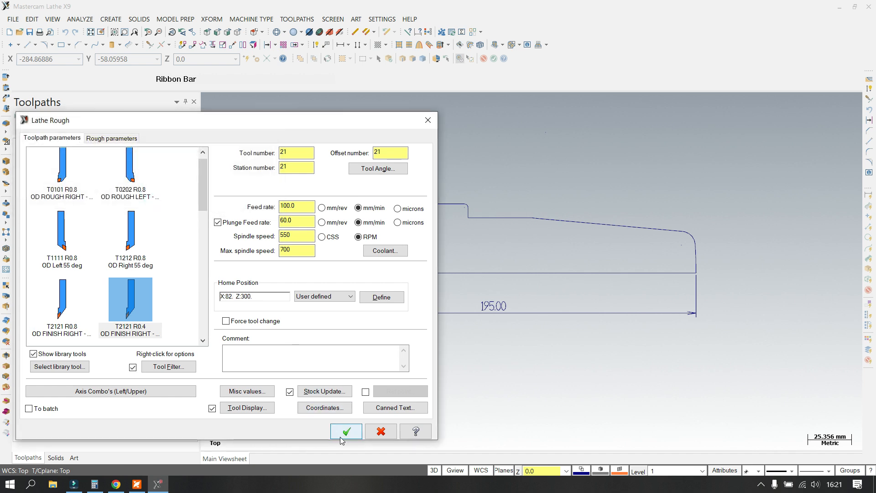
Set the rough parameters: depth of cut 0.3, minimum cut depth 0.02, stock to leave 0.15 in X and Z, entry amount 2
left_click(115, 138)
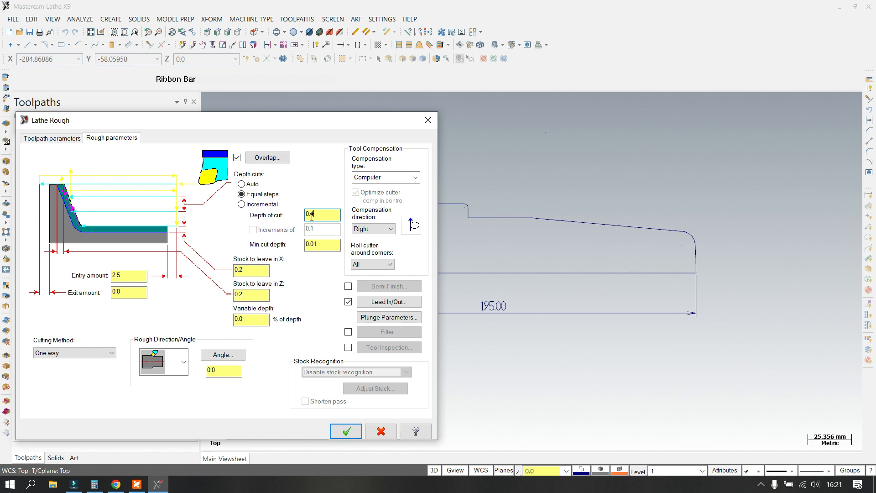
left_click_drag(310, 214, 318, 214)
left_click_drag(313, 245, 338, 249)
left_click(242, 271)
left_click_drag(241, 269, 249, 270)
left_click_drag(241, 295, 247, 294)
type("15")
left_click_drag(131, 278, 104, 288)
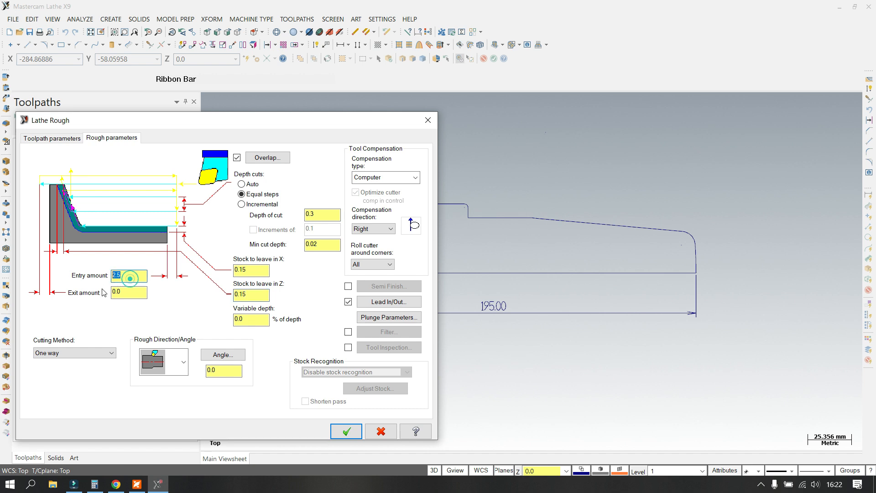
type("3")
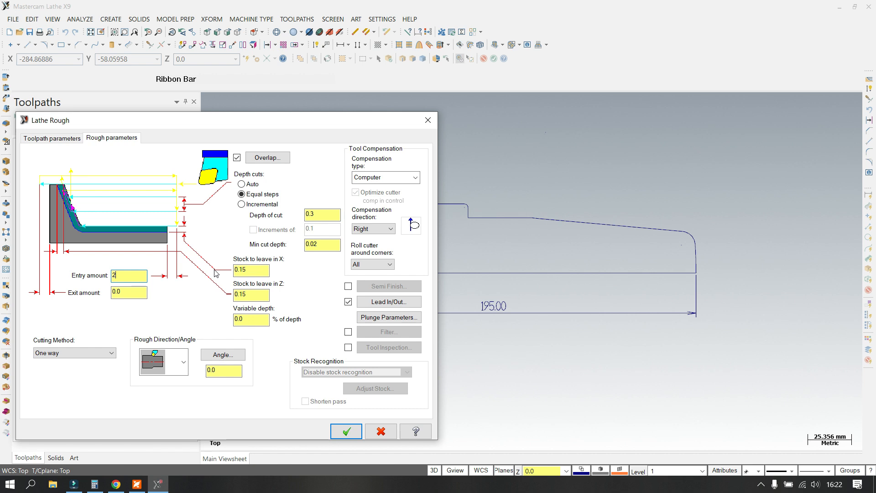
Point the lead-in vector straight down, set the lead-out vector to 90 degrees, and generate the rough toolpath
left_click(392, 303)
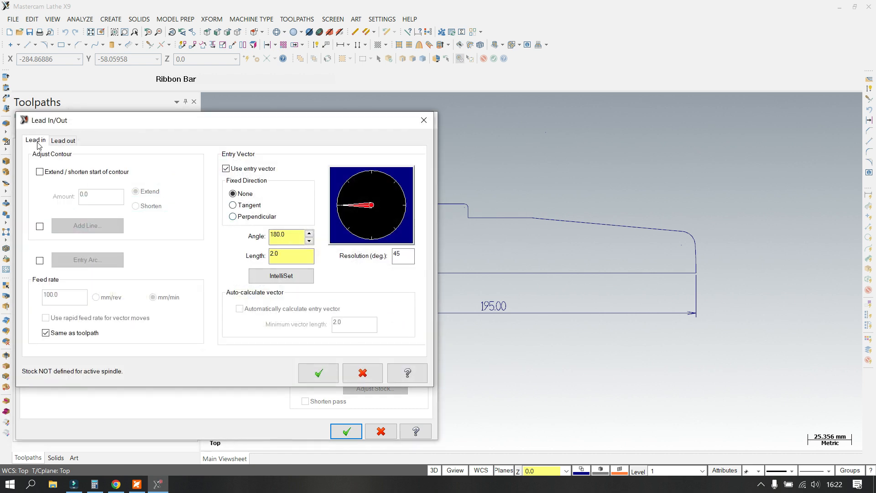
left_click(373, 241)
left_click(61, 143)
left_click(372, 177)
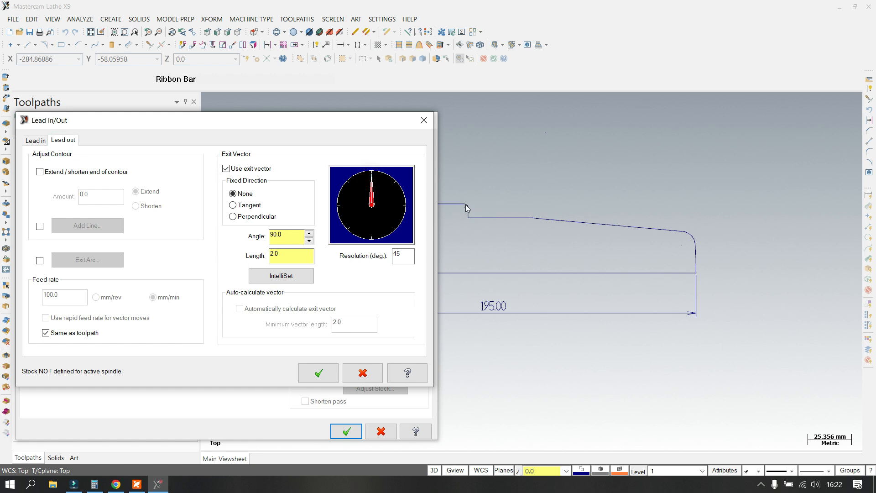
left_click(321, 375)
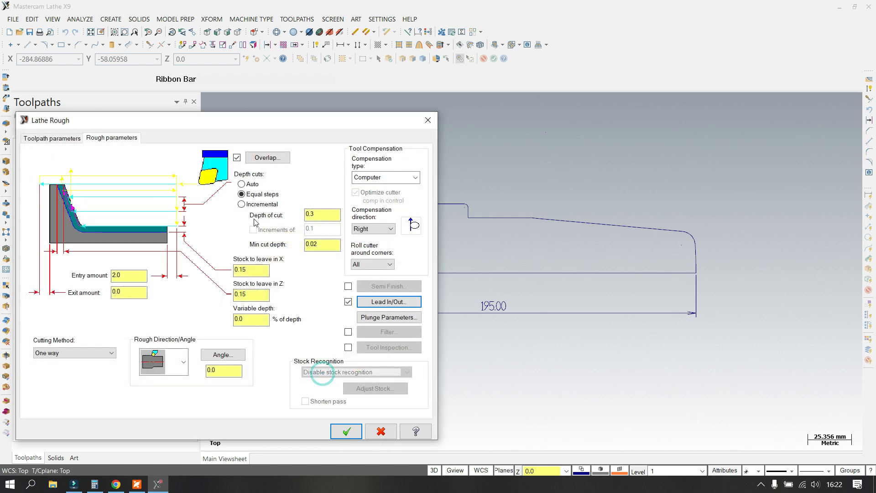
left_click(345, 429)
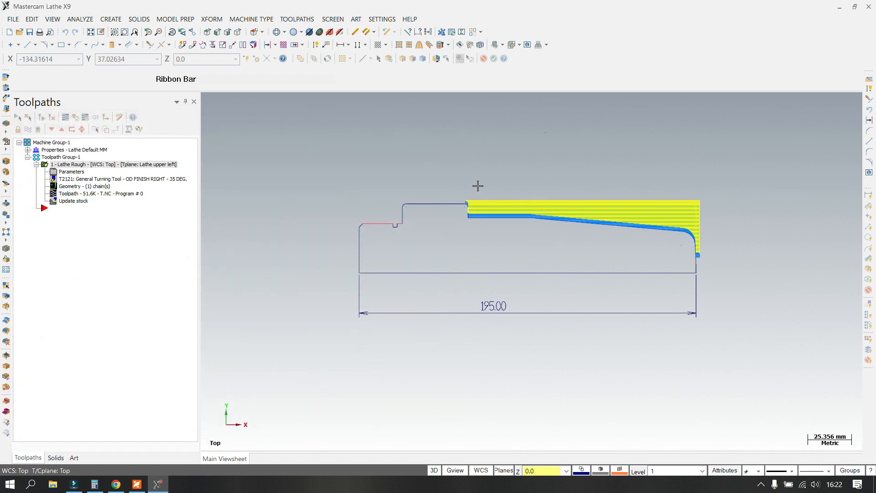
Add a lathe Finish toolpath after the rough operation
scroll(462, 166, "down", 1)
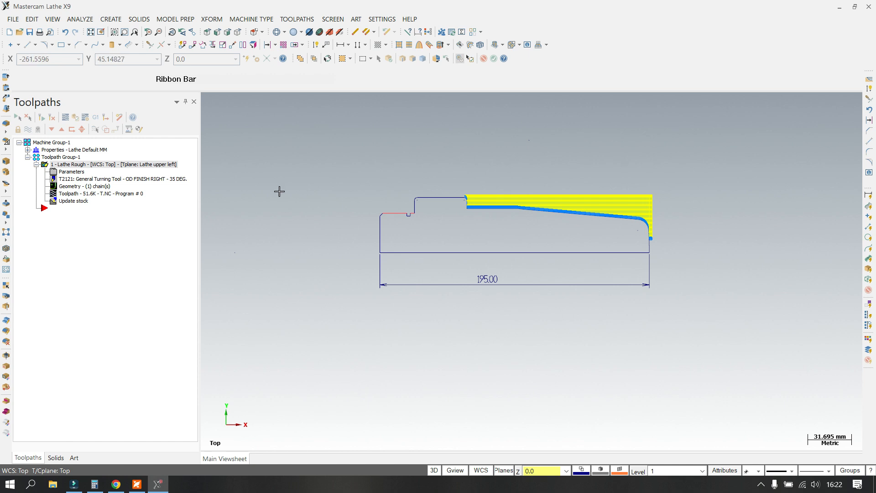
right_click(69, 212)
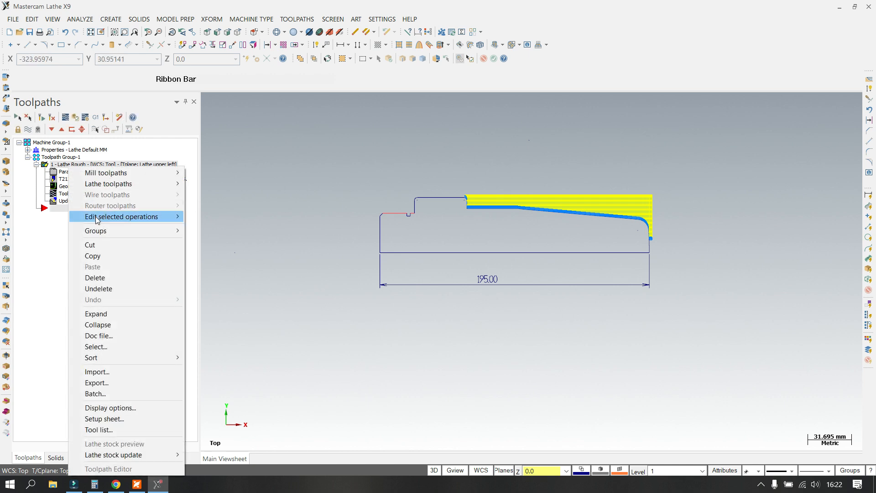
left_click(116, 184)
left_click(209, 195)
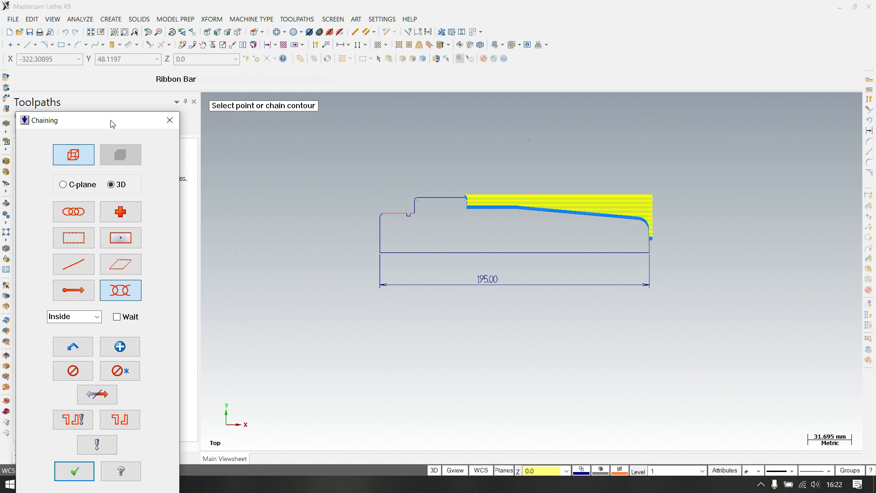
Chain the finishing contour from the right end face over the taper and body to the collar's upper right fillet
left_click_drag(111, 120, 110, 59)
scroll(660, 256, "up", 3)
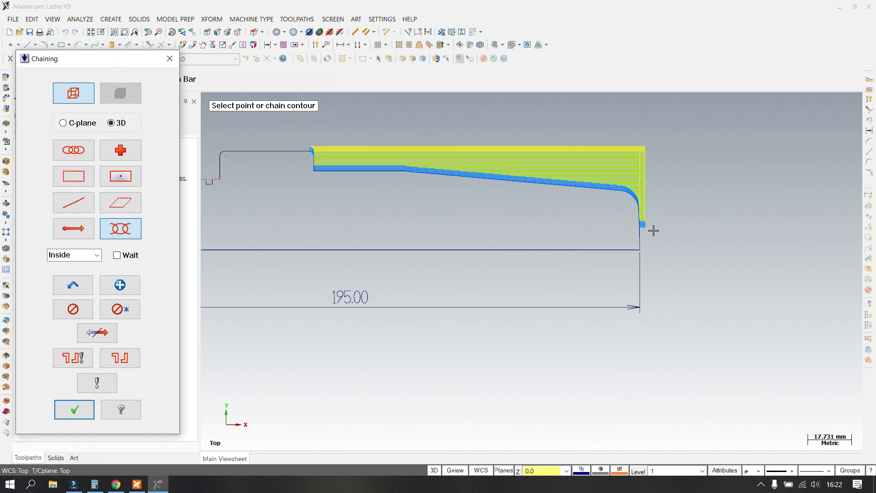
left_click(647, 243)
scroll(782, 254, "down", 2)
scroll(401, 162, "up", 6)
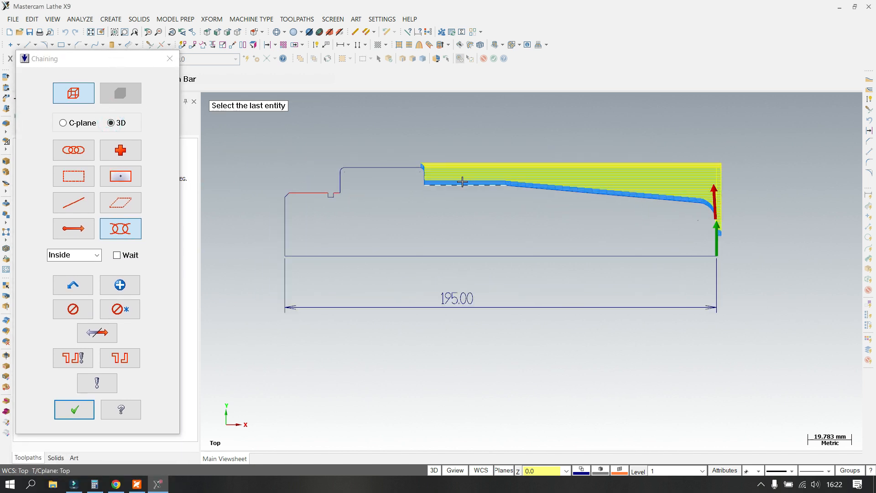
left_click(418, 168)
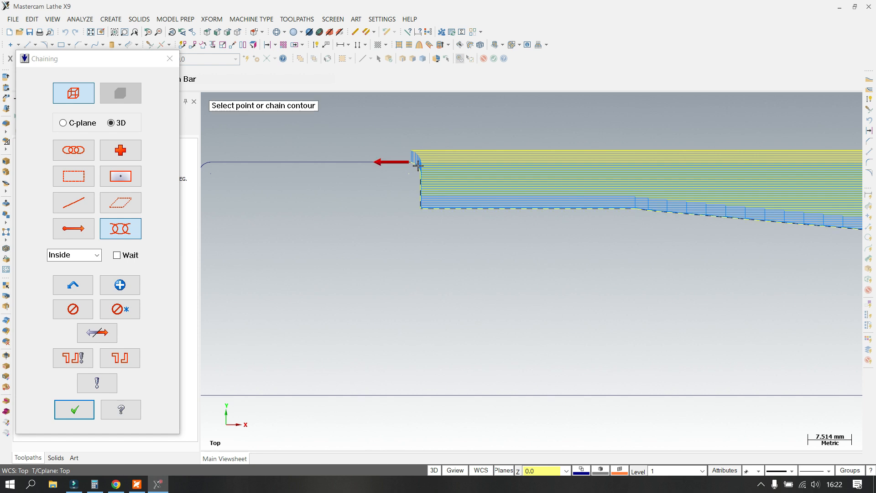
left_click(87, 408)
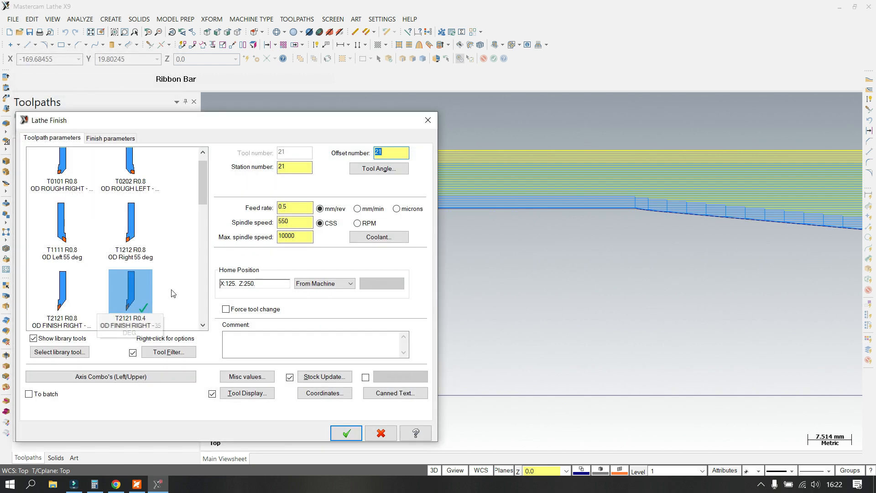
Check the insert definition of the T2121 R0.4 finishing tool
right_click(140, 300)
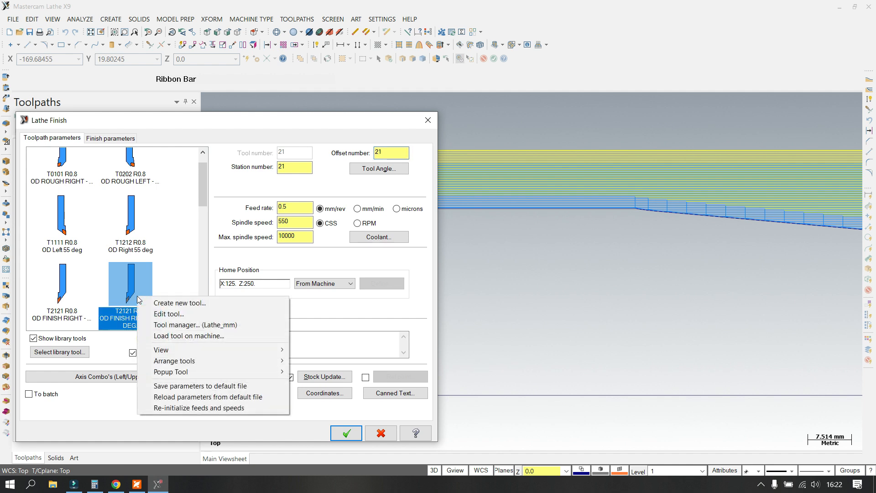
left_click(162, 313)
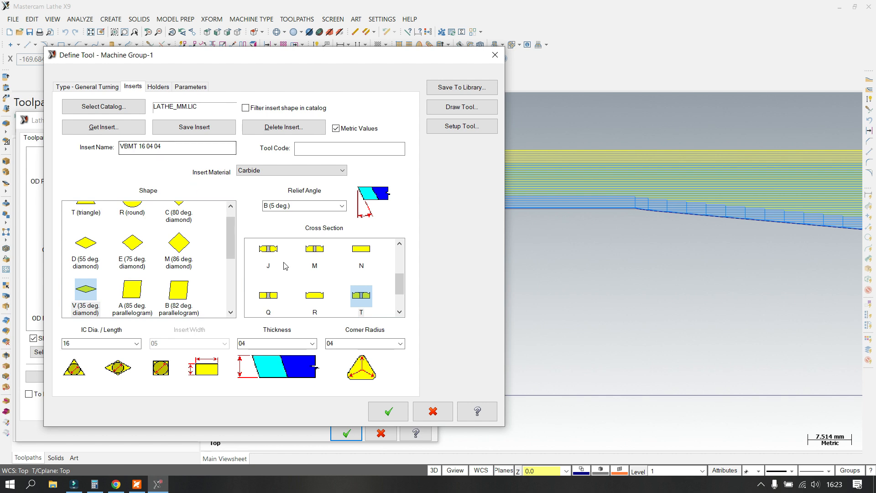
left_click(389, 412)
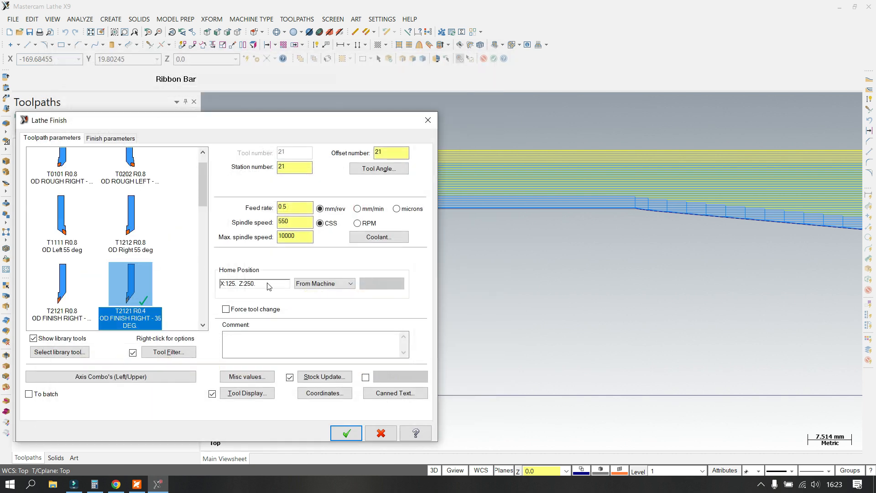
Set the finish operation's home position to user defined with X 82 and Z 300
left_click(351, 286)
left_click(313, 300)
left_click(381, 283)
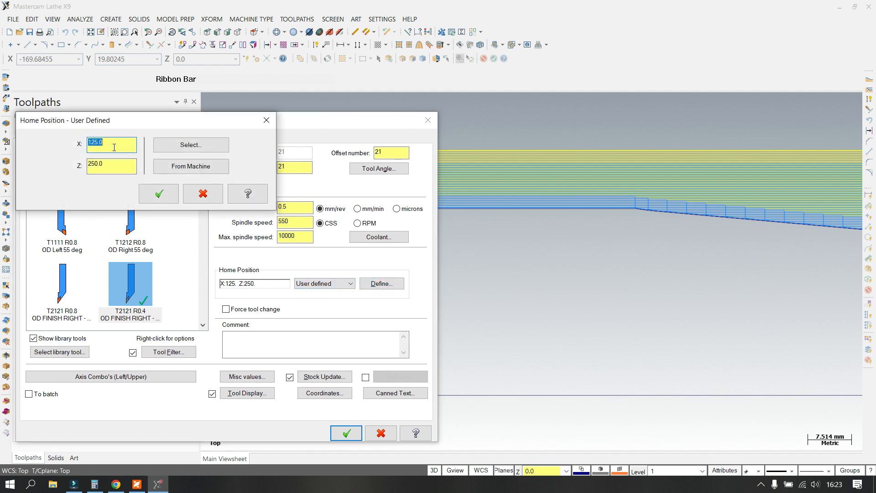
type("8")
double_click(117, 163)
type("30")
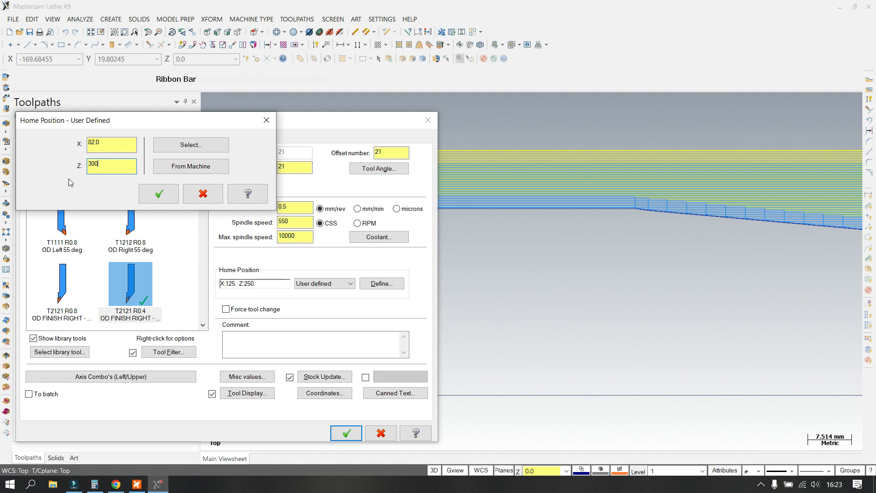
left_click(159, 194)
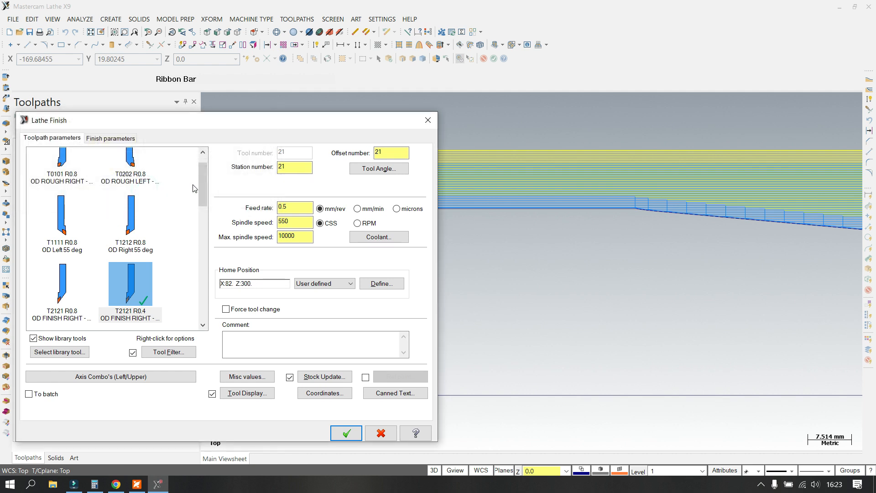
Set the finish feed rate to 60 mm/min, the spindle speed to 700 RPM and the maximum spindle speed to 750
left_click(358, 209)
left_click(357, 223)
double_click(295, 209)
type("60")
key("Tab")
type("700")
key("Tab")
type("750")
left_click(289, 206)
left_click_drag(284, 207, 275, 213)
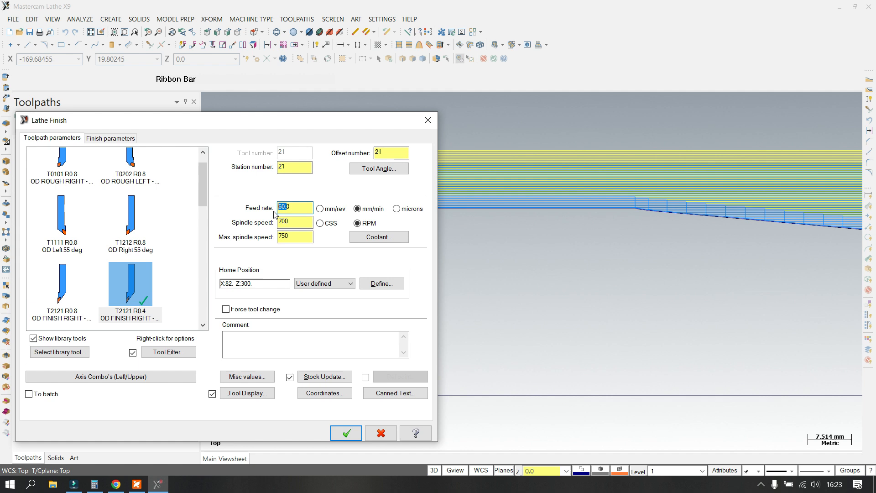
double_click(304, 212)
Set the finishing cut to 2 passes with a 0.75 mm stepover
left_click(126, 137)
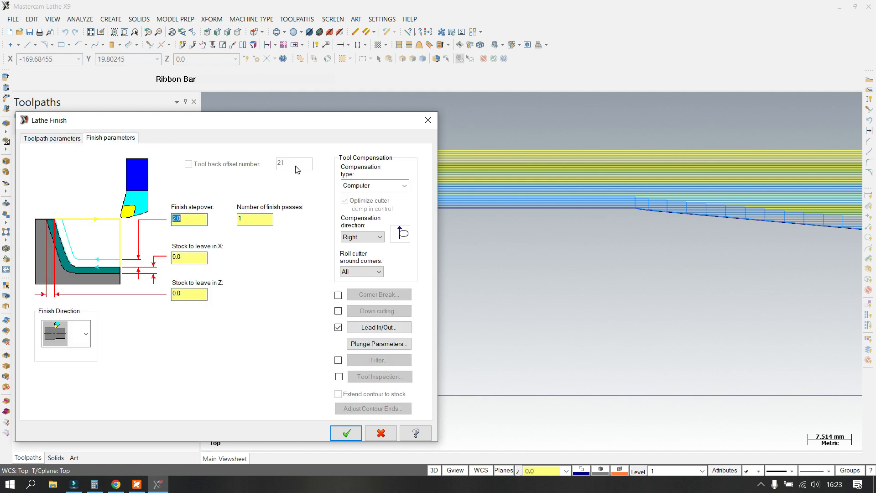
left_click(245, 221)
left_click(187, 218)
type("1.5/2")
key("Return")
left_click(203, 254)
left_click(185, 219)
left_click(195, 292)
Point the finish lead-in vector straight down and the lead-out vector straight up, and generate the finish toolpath
left_click(365, 327)
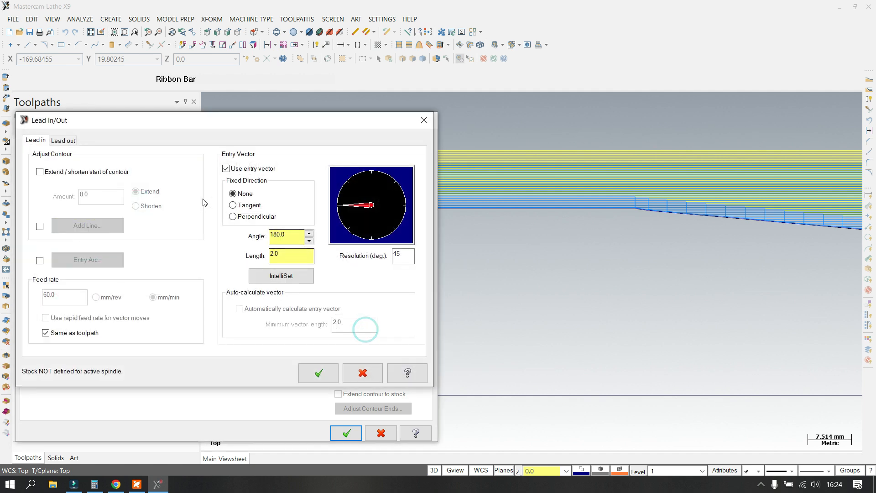
left_click(371, 235)
left_click(73, 141)
left_click(373, 179)
left_click(319, 373)
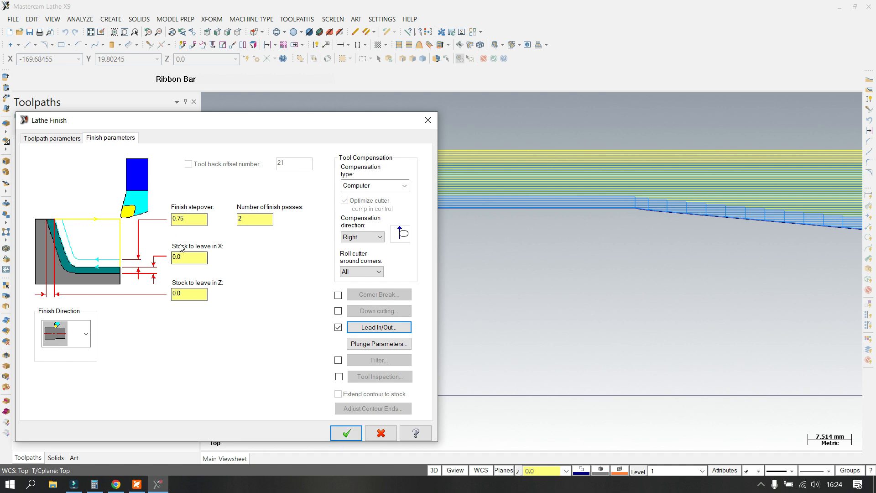
left_click(346, 433)
scroll(347, 164, "down", 2)
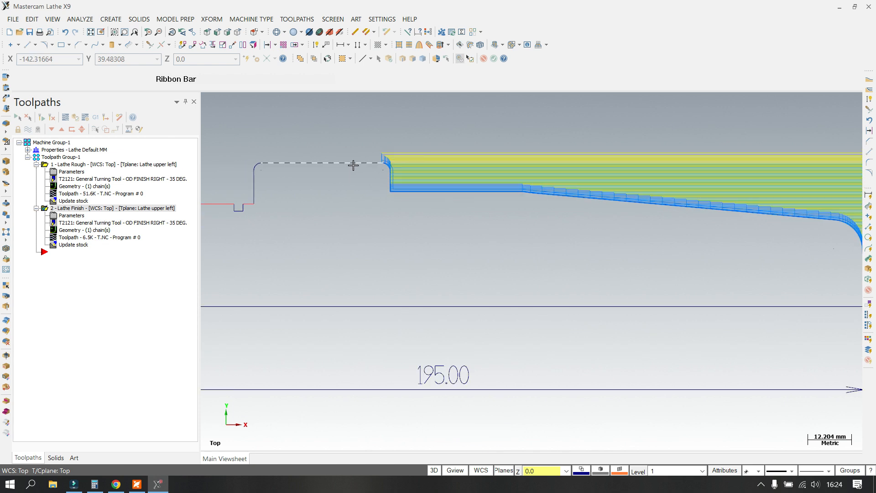
scroll(353, 165, "down", 1)
scroll(342, 187, "down", 1)
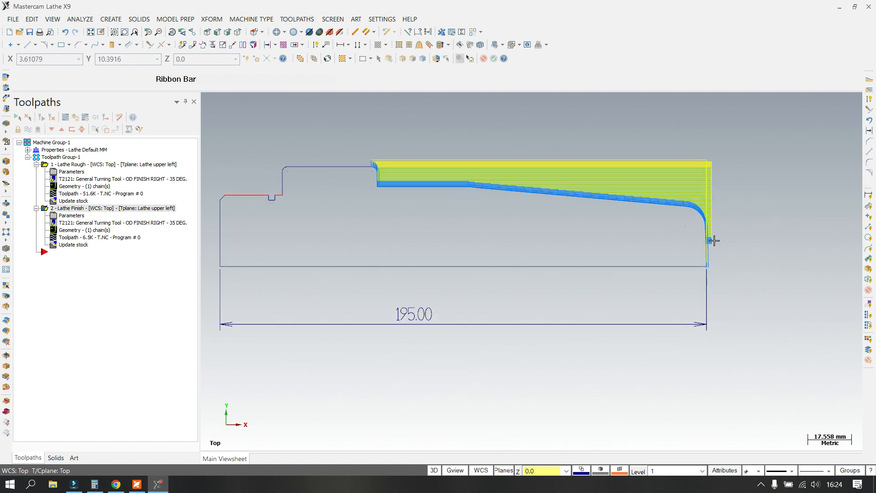
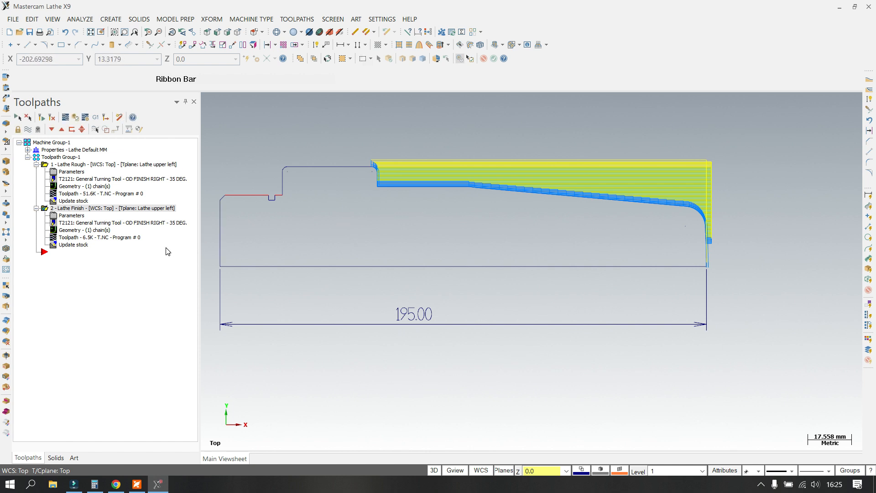
Verify the lathe toolpaths in the simulator, inspect the machined part around the collar, and close the simulation
left_click(75, 117)
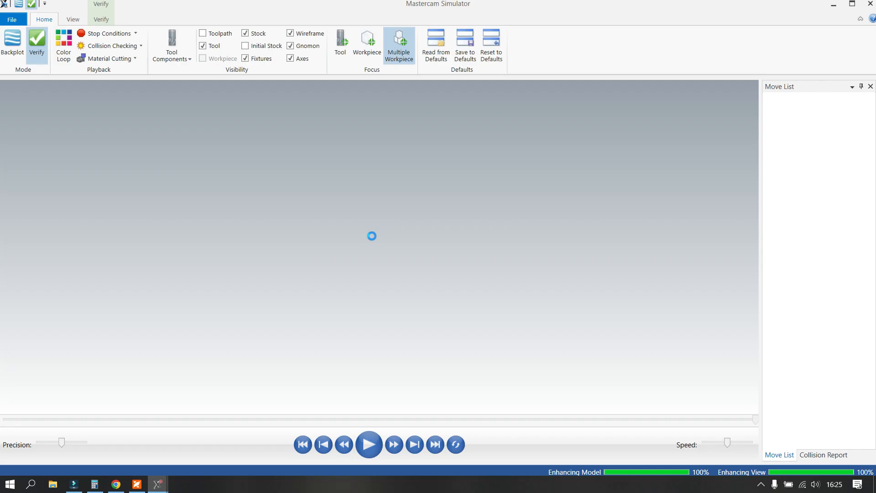
left_click(415, 442)
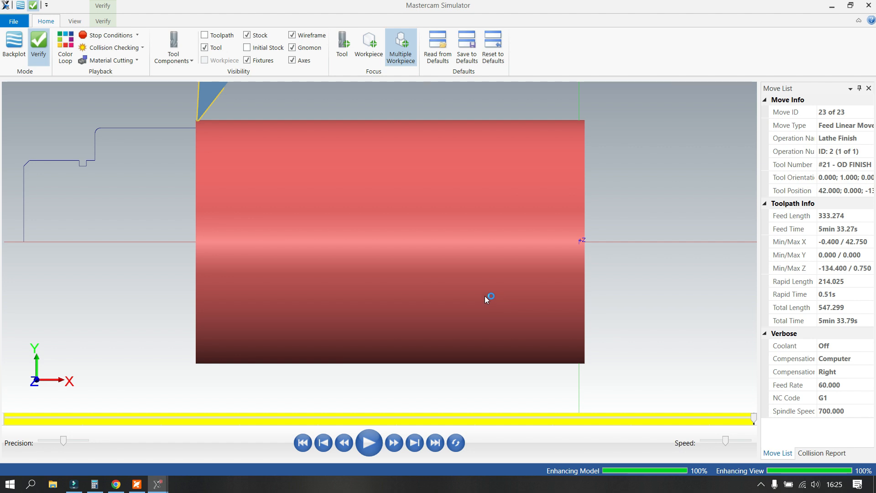
middle_click_drag(398, 259, 381, 252)
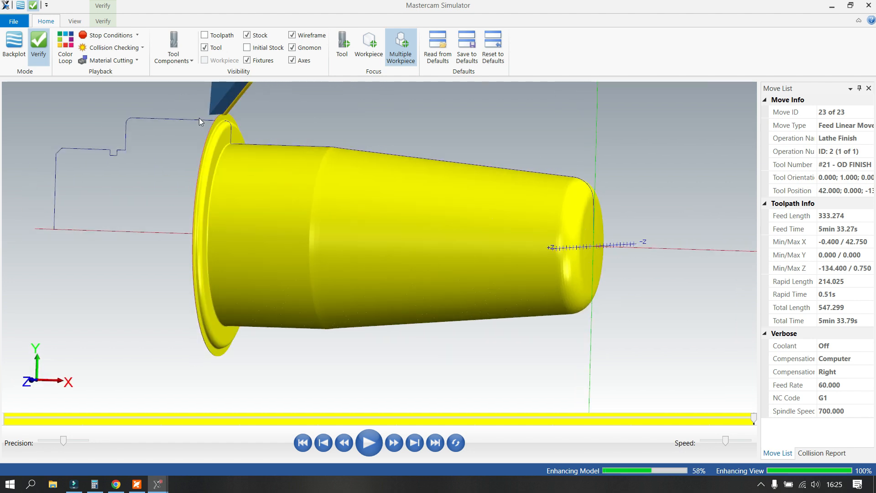
mouse_move(224, 122)
middle_mouse_down()
mouse_move(205, 127)
mouse_move(226, 128)
middle_mouse_up()
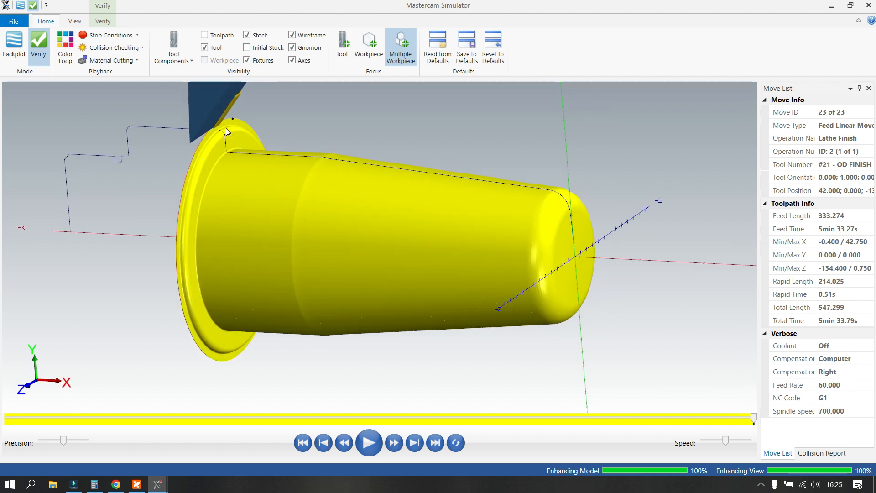
scroll(568, 250, "up", 2)
scroll(568, 250, "down", 5)
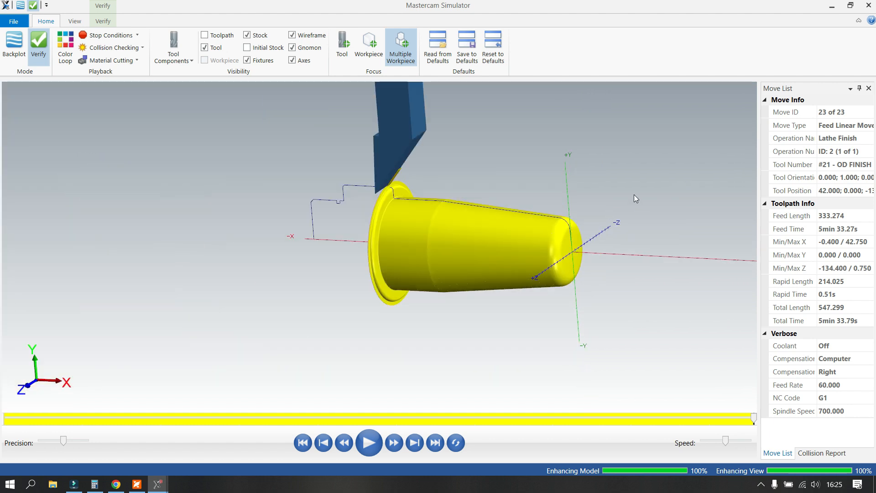
left_click(869, 5)
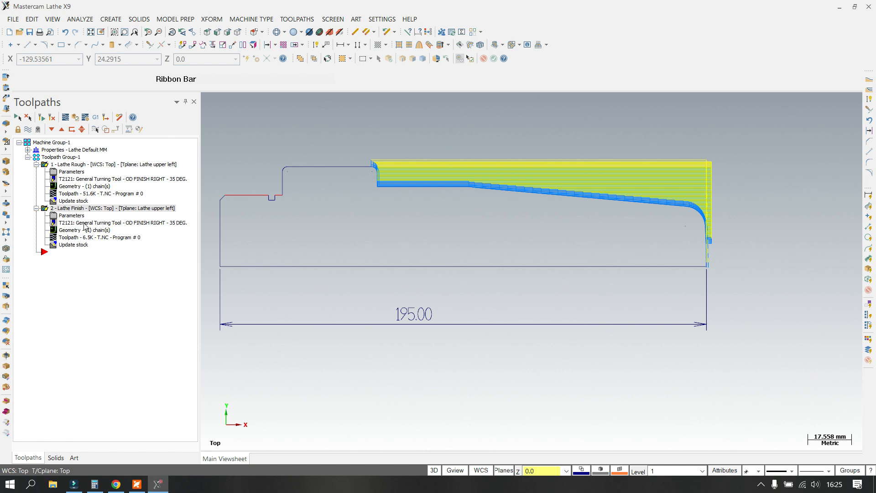
Post-process the lathe operations and save the NC program as T.NC
left_click(97, 117)
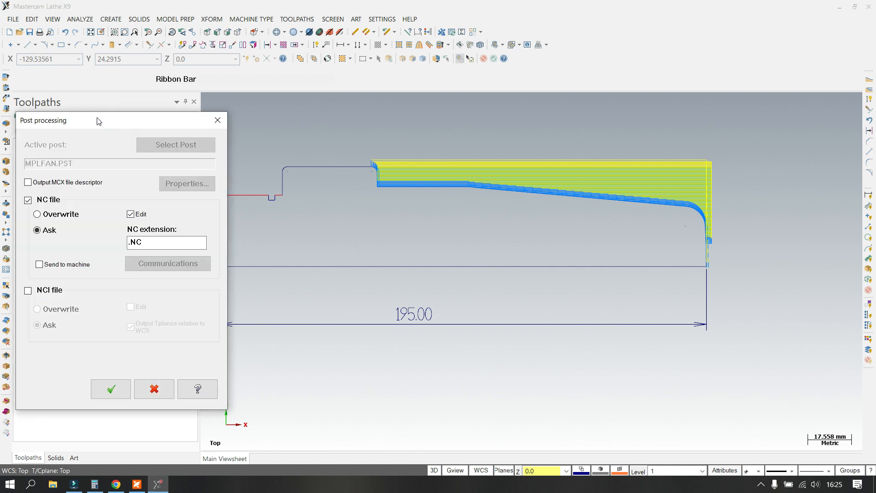
left_click(113, 394)
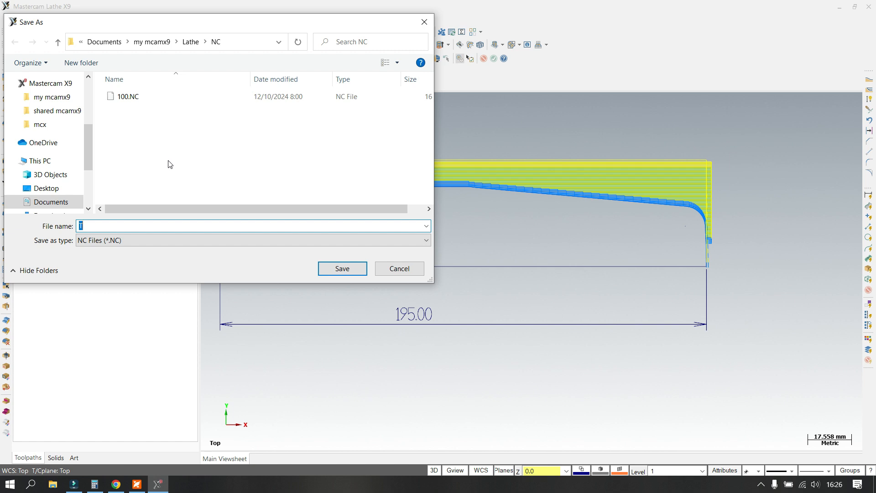
left_click(341, 266)
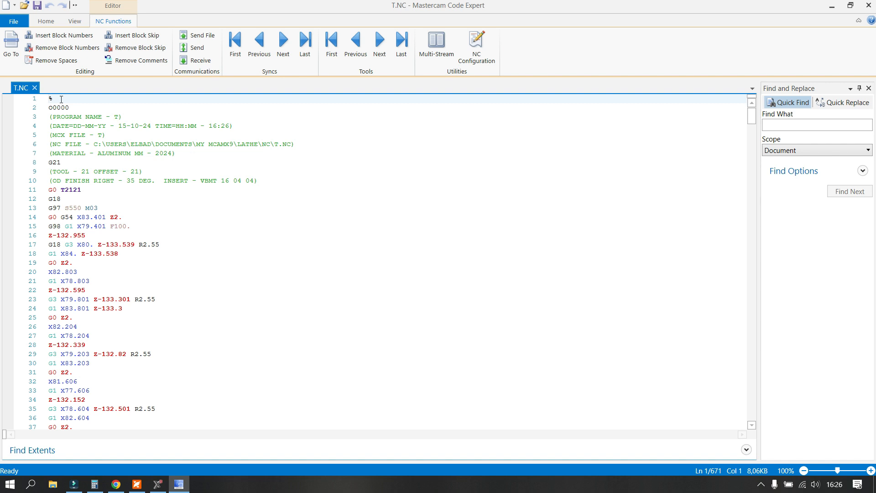
Change the program's first line to %010 and delete the header lines from O0000 through the material comment
left_click(56, 98)
type("010")
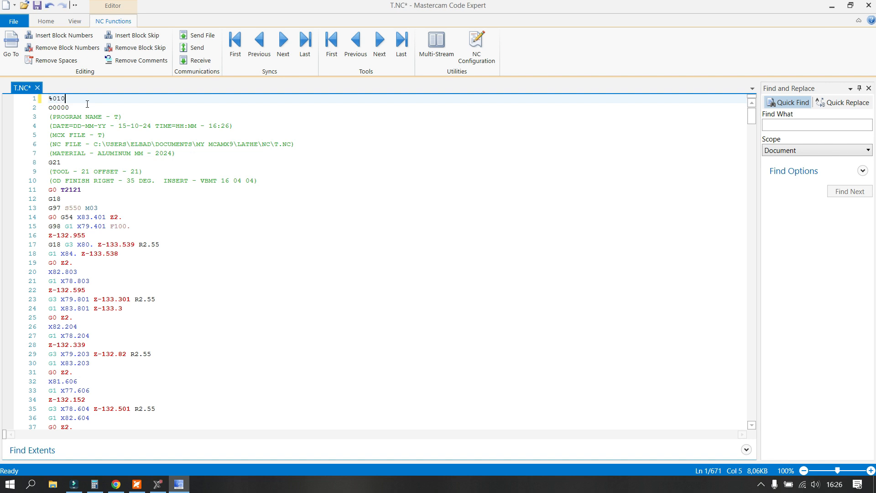
left_click_drag(51, 109, 197, 154)
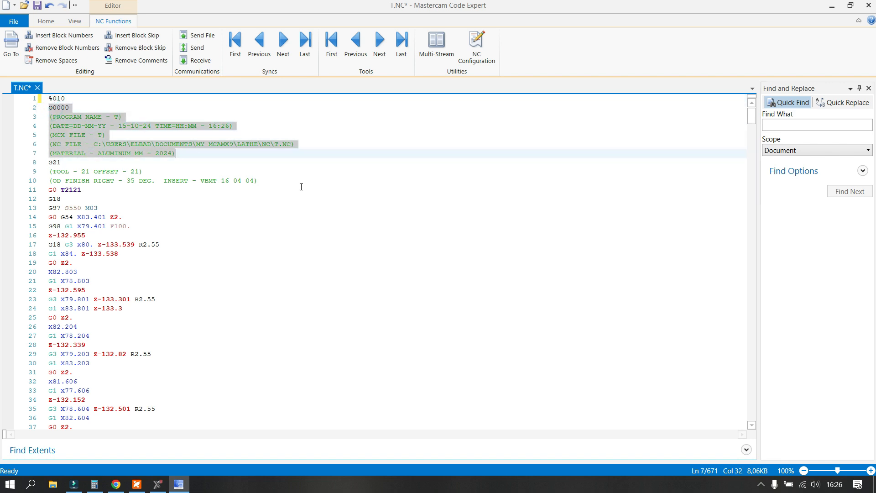
key("Delete")
key("Delete")
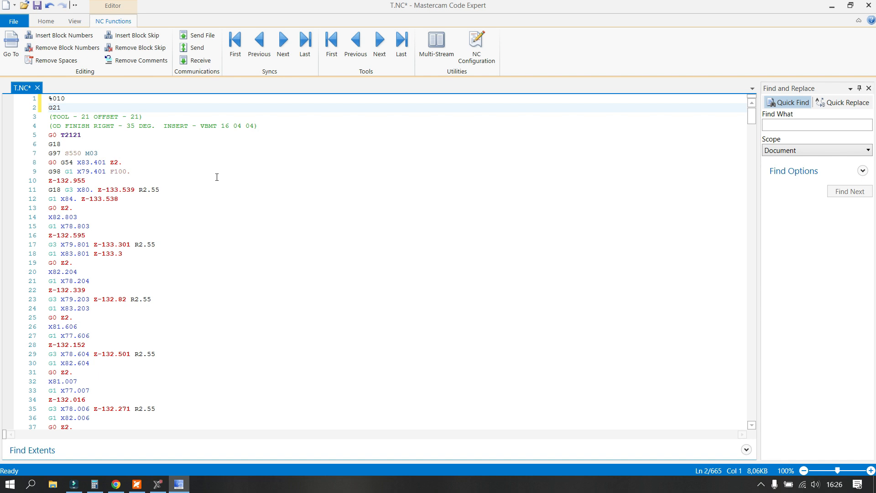
Delete the tool offset and OD finish insert comment lines below G21
left_click(49, 120)
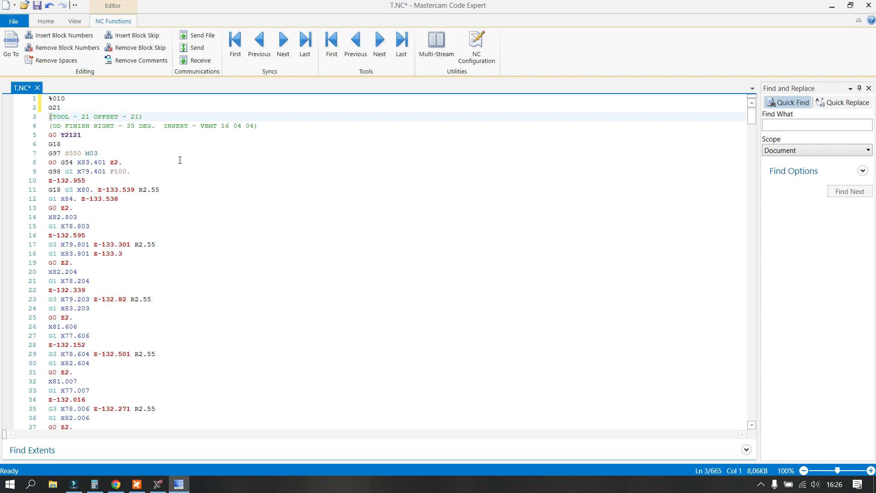
key("Delete")
type("/")
left_click_drag(49, 117, 192, 136)
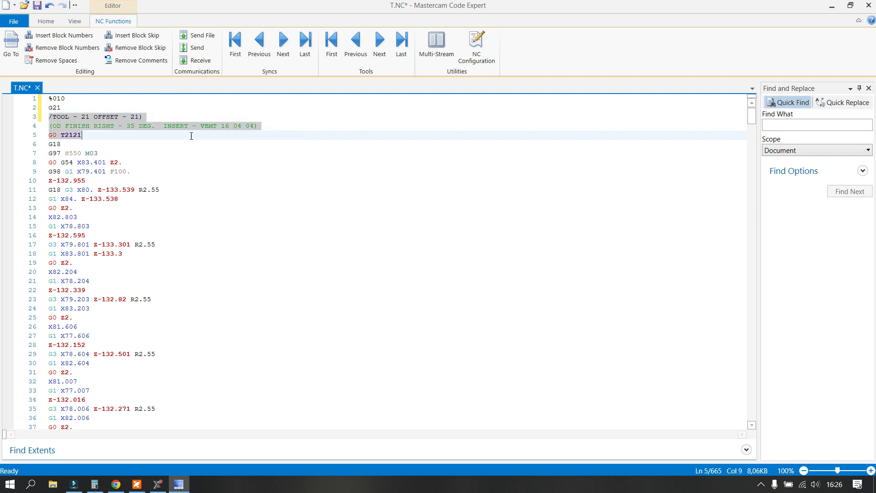
left_click_drag(294, 140, 276, 127)
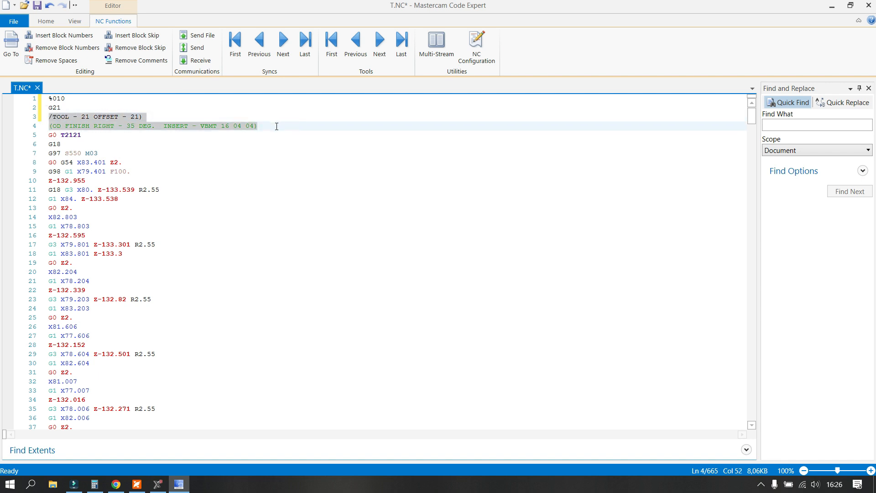
key("Delete")
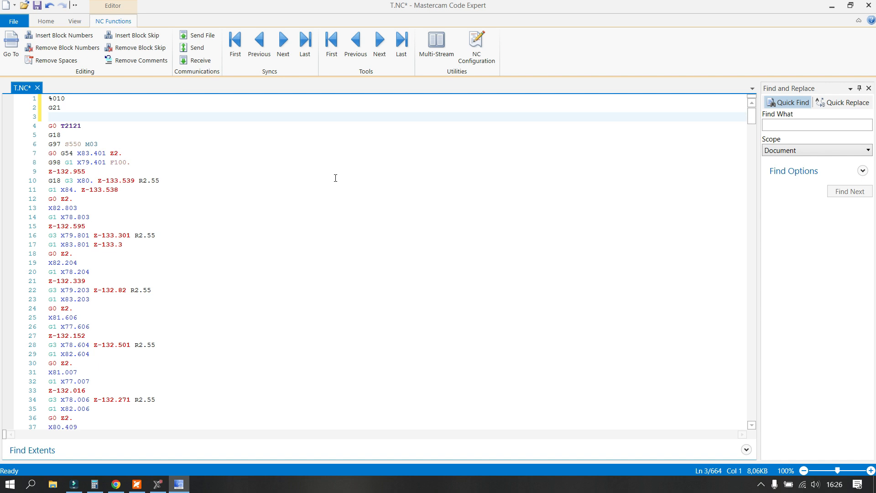
Delete the G0 T2121 tool call line and the G18 line below G21
left_click(70, 126)
left_click_drag(86, 126, 47, 119)
key("Delete")
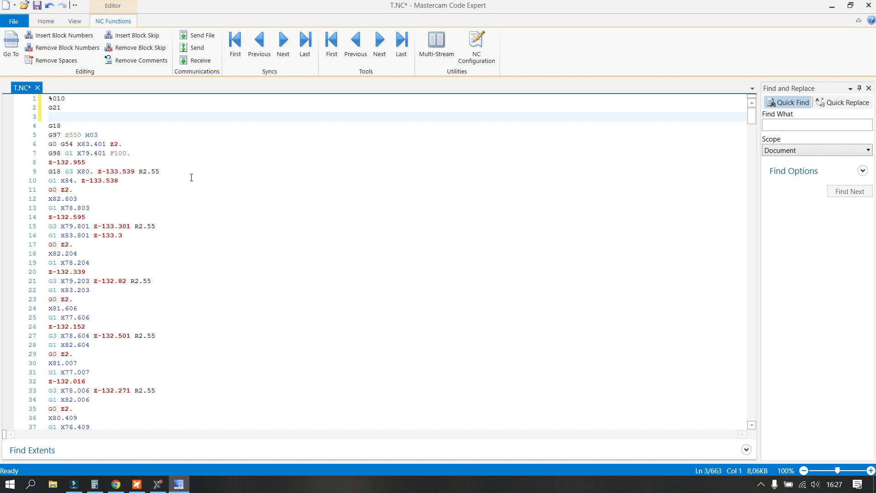
key("Delete")
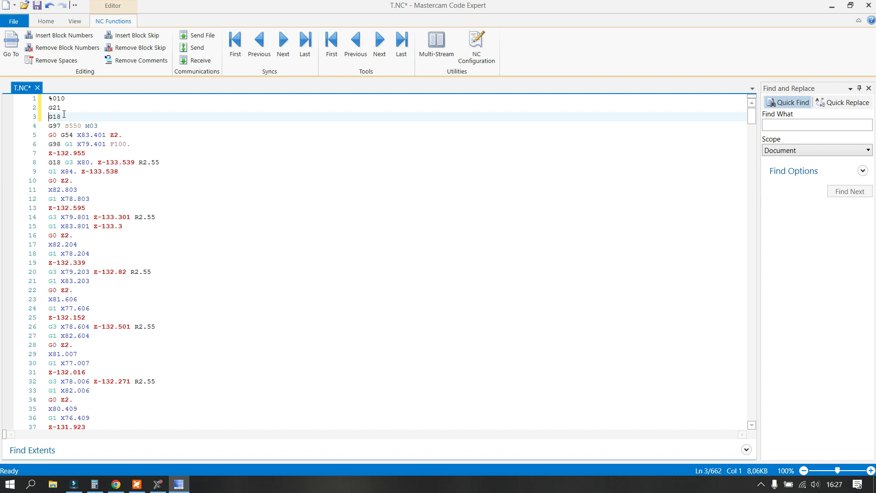
left_click_drag(63, 117, 48, 117)
key("Delete")
key("Delete")
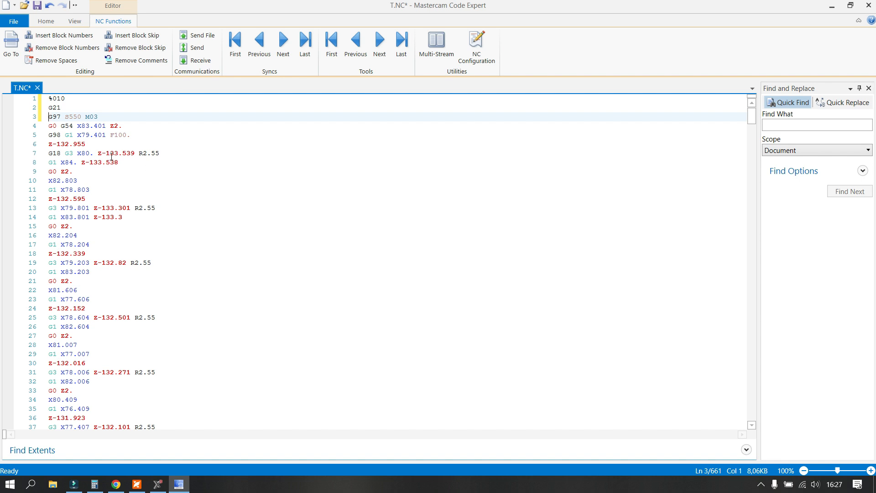
Remove G54 from the first rapid move to X83.401 Z2
double_click(64, 127)
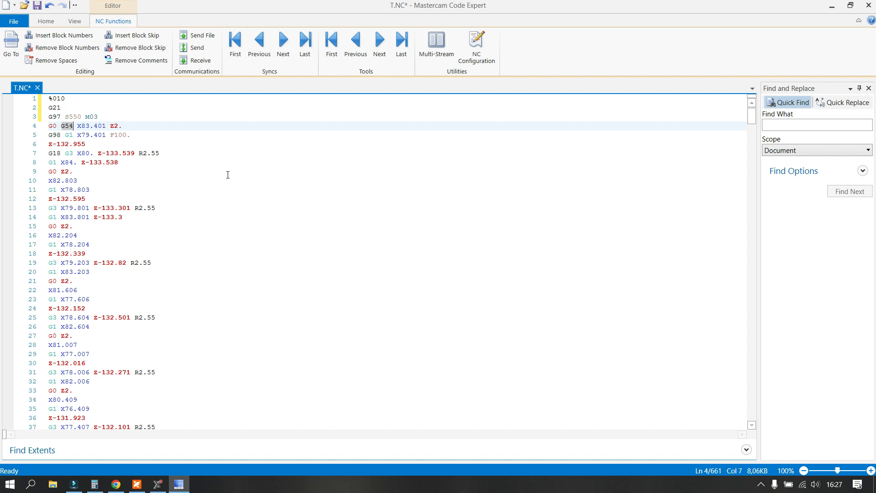
key("Delete")
key("Delete")
Search the program for g18 and remove the code from the G3 X80. Z-133.539 line
left_click(776, 124)
type("g")
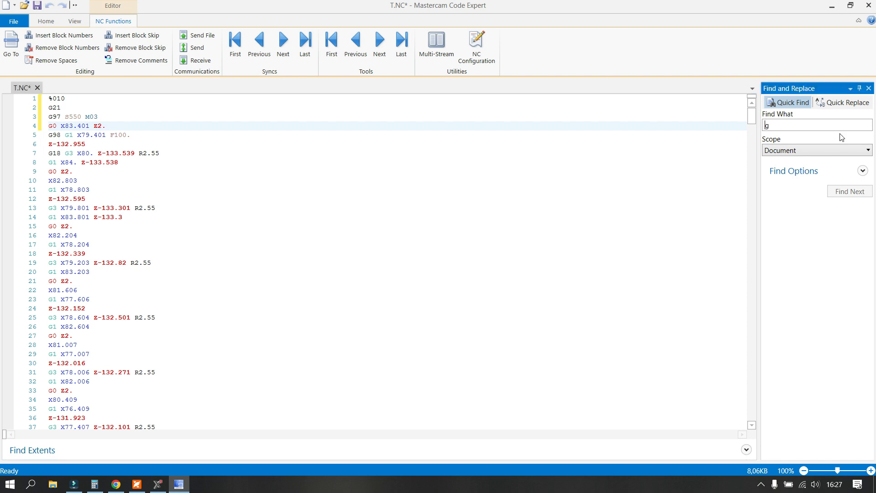
type("18")
key("Return")
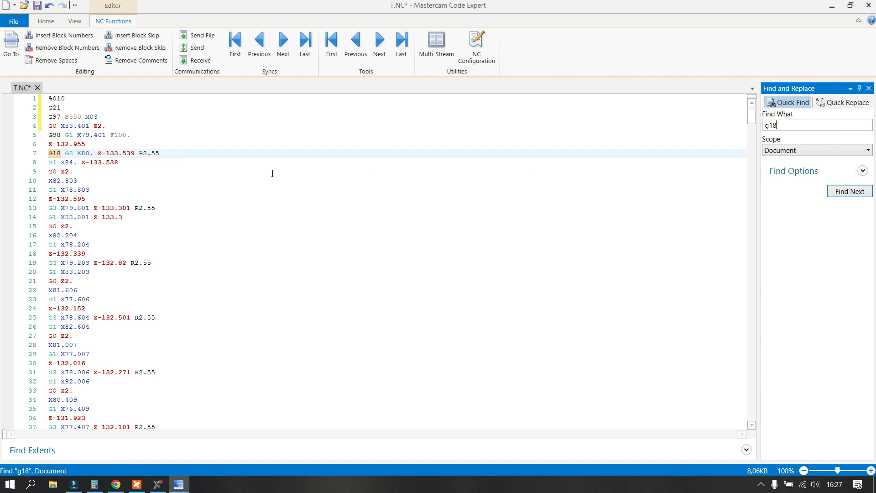
left_click(62, 153)
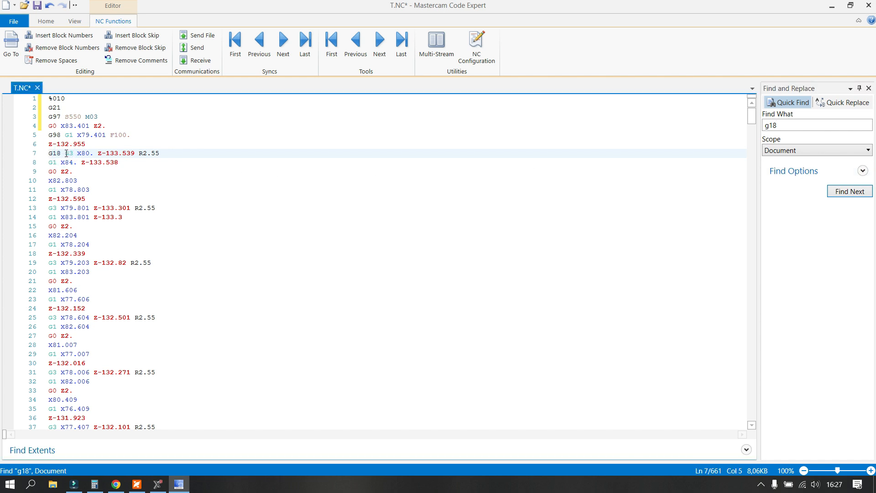
left_click_drag(64, 154, 51, 157)
key("Delete")
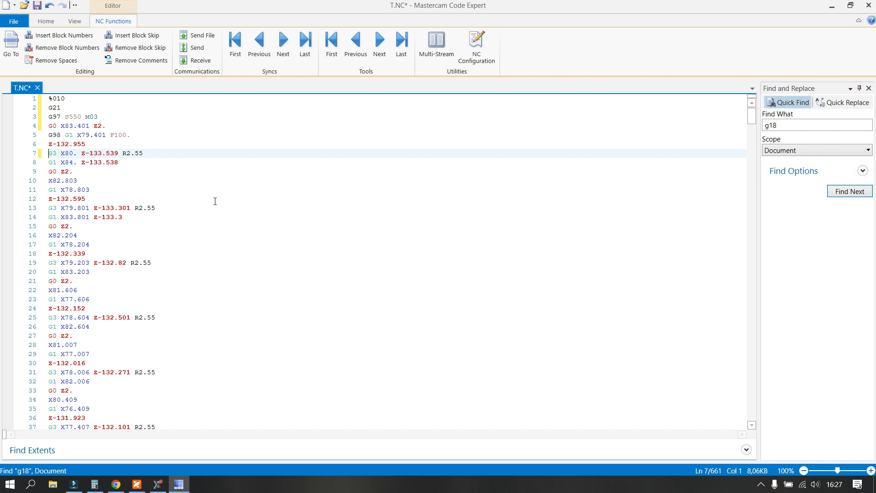
Find the next g18 in the program and delete its line above G97 S700
left_click(849, 192)
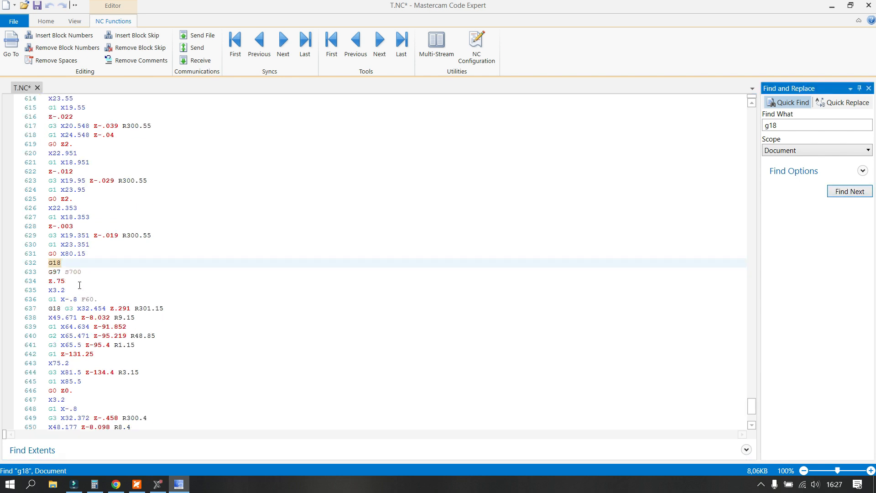
left_click(61, 271)
left_click_drag(66, 263, 47, 264)
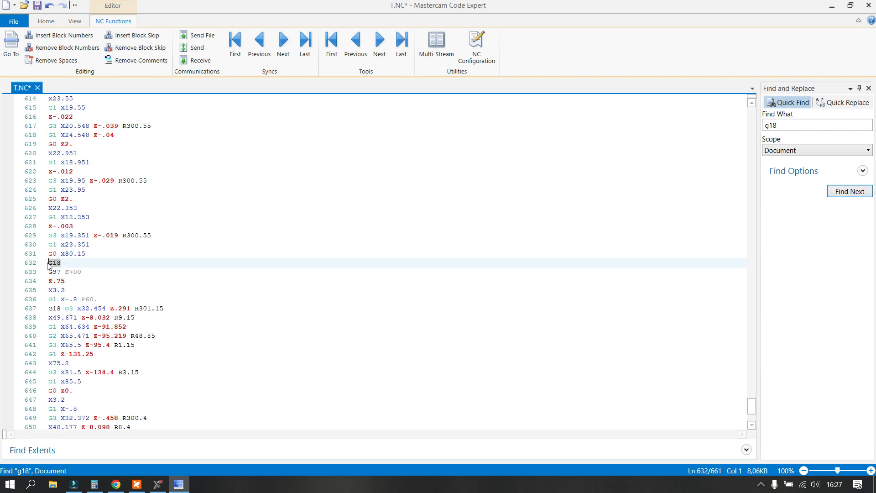
key("Delete")
key("Delete")
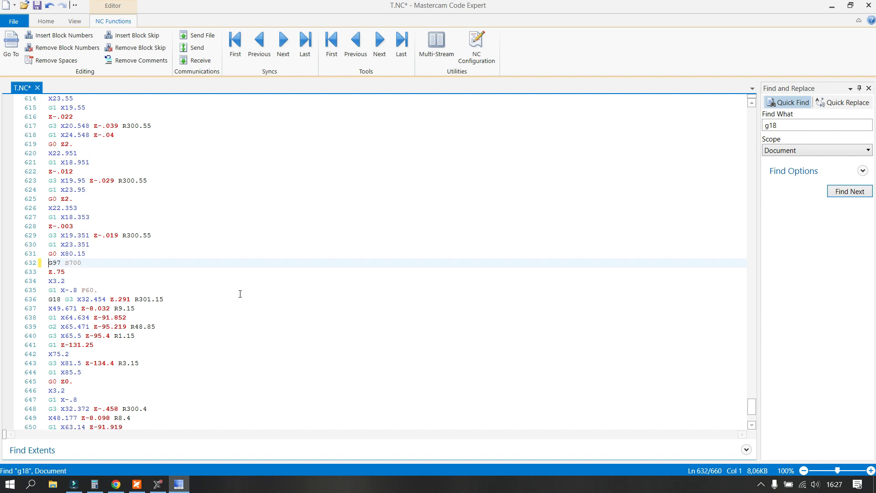
Remove G18 from the G3 X32.454 Z.291 line and search the program for any further g18
left_click(850, 191)
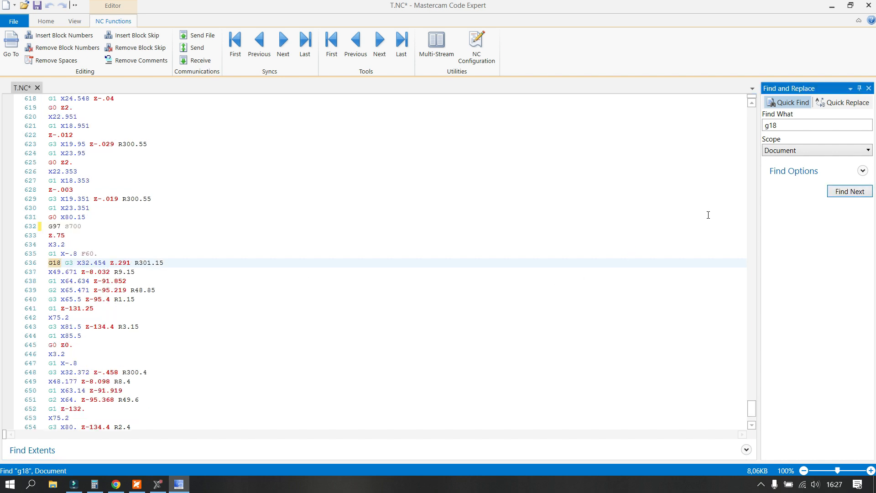
left_click(67, 264)
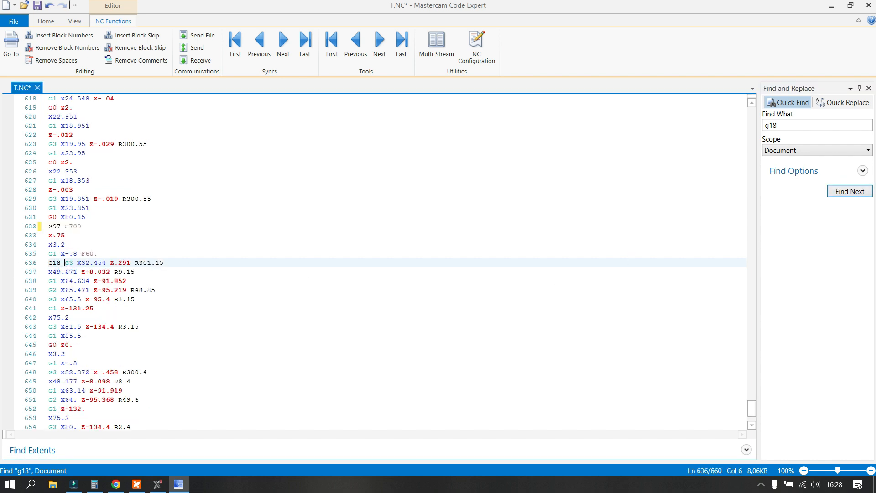
left_click_drag(65, 262, 48, 263)
key("Delete")
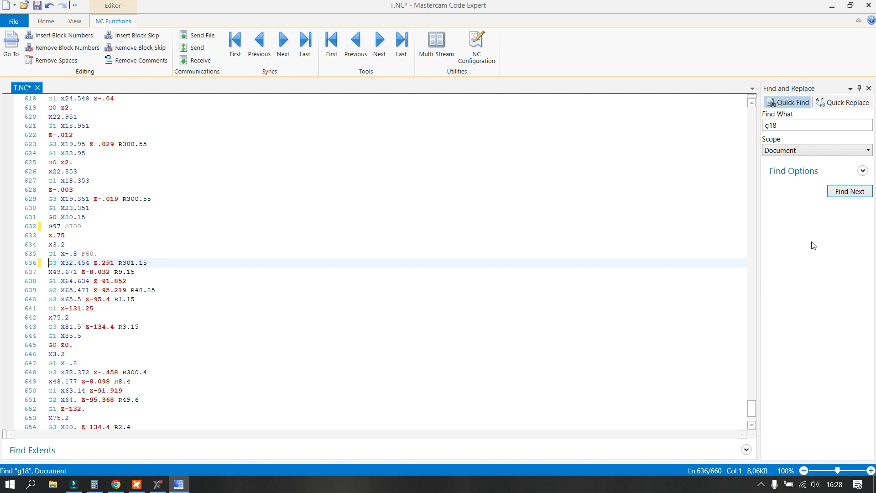
left_click(838, 191)
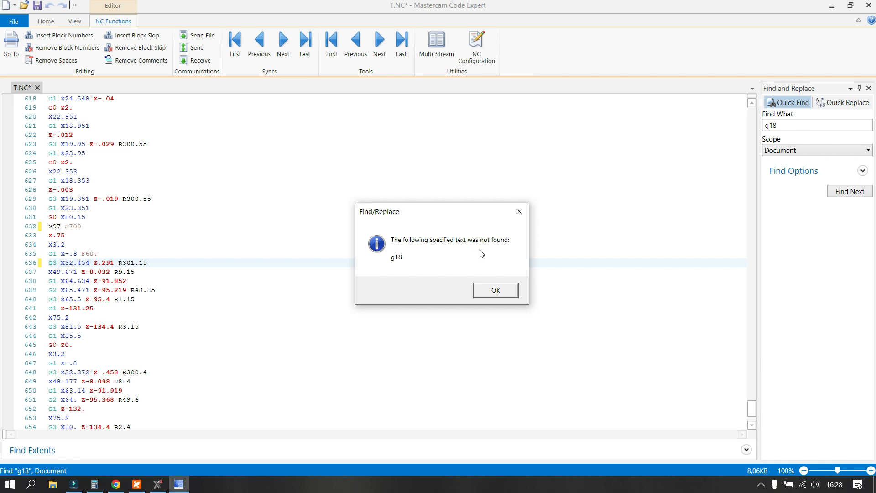
left_click(499, 297)
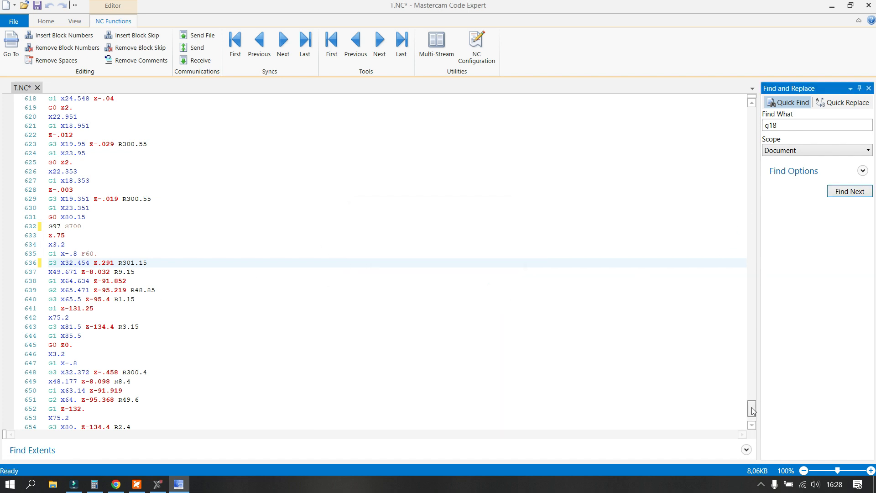
Delete the line between the G28 return line and M30 at the program's end
left_click_drag(752, 407, 751, 418)
left_click(58, 391)
left_click_drag(81, 393, 41, 395)
key("Delete")
key("Delete")
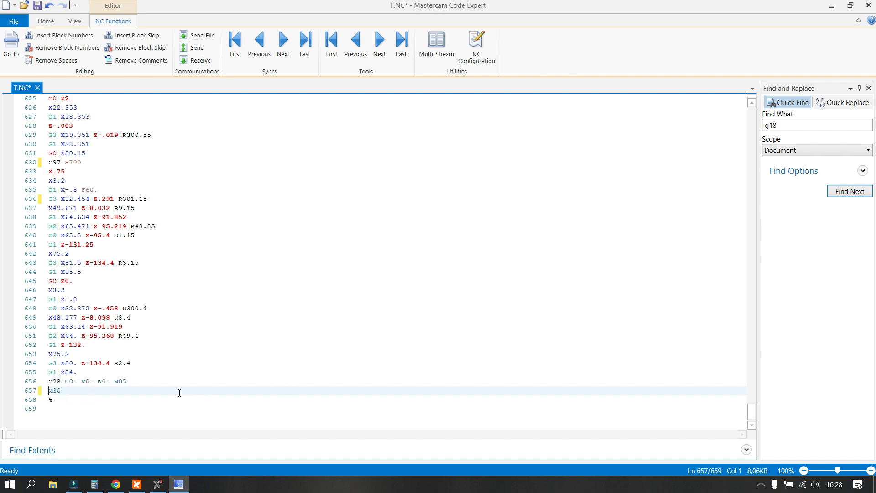
Replace the G28 U0. V0. W0. M05 line with two retract lines, G0 X82 and Z350
left_click_drag(143, 381, 47, 380)
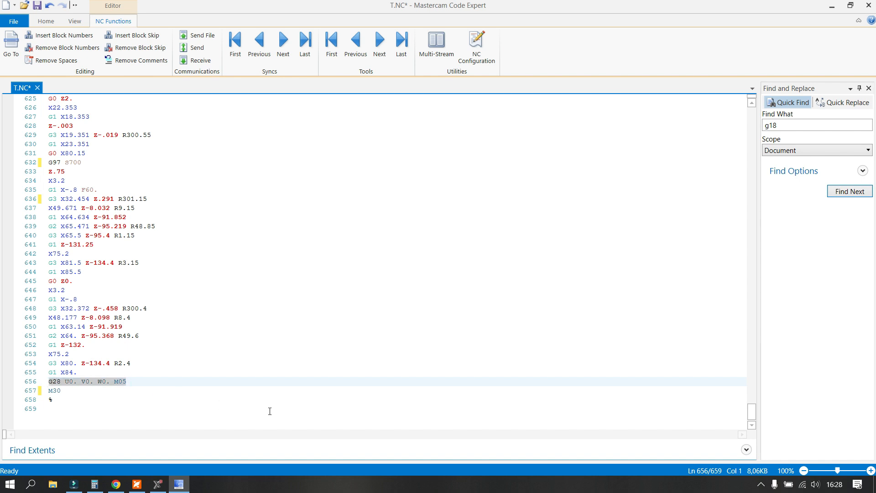
type("G0")
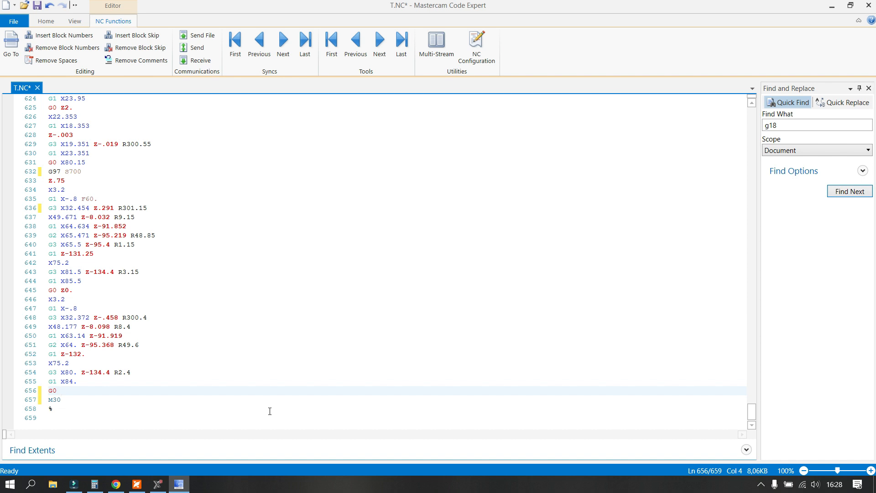
type("X82")
key("Return")
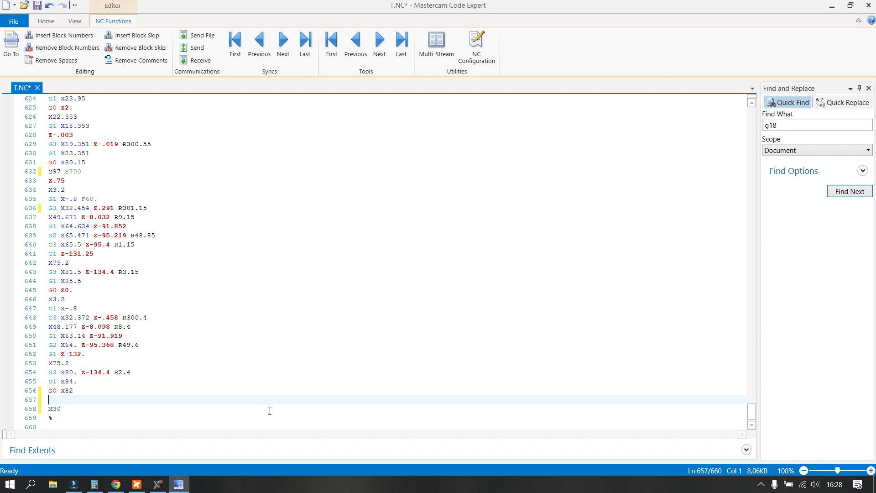
type("Z350")
scroll(256, 405, "down", 1)
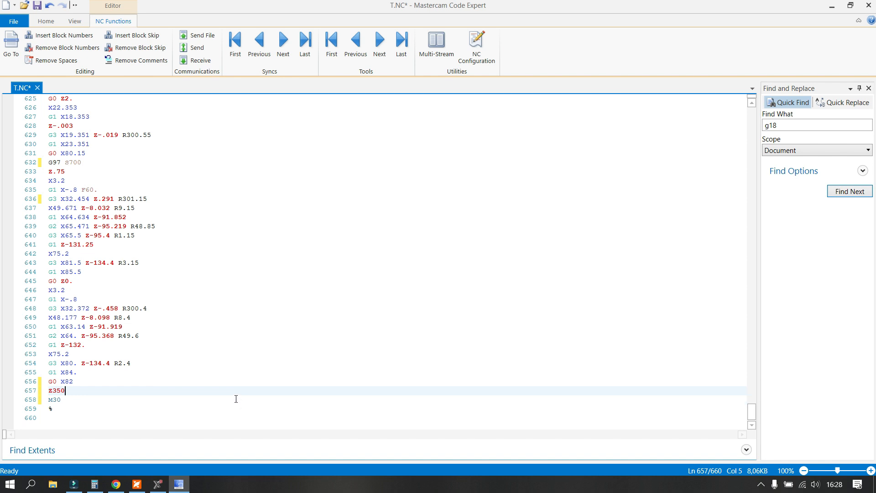
Delete the % sign and the empty lines after M30 so the program ends at M30
left_click(54, 409)
left_click(48, 410)
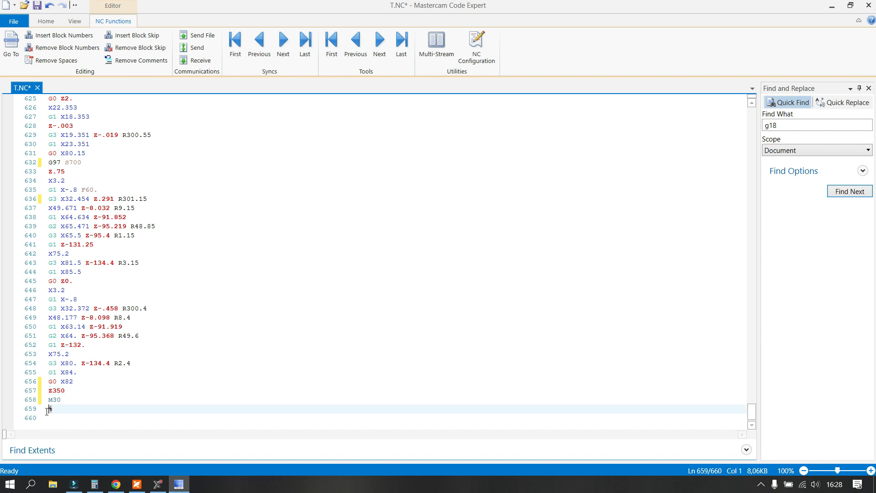
key("Delete")
key("BackSpace")
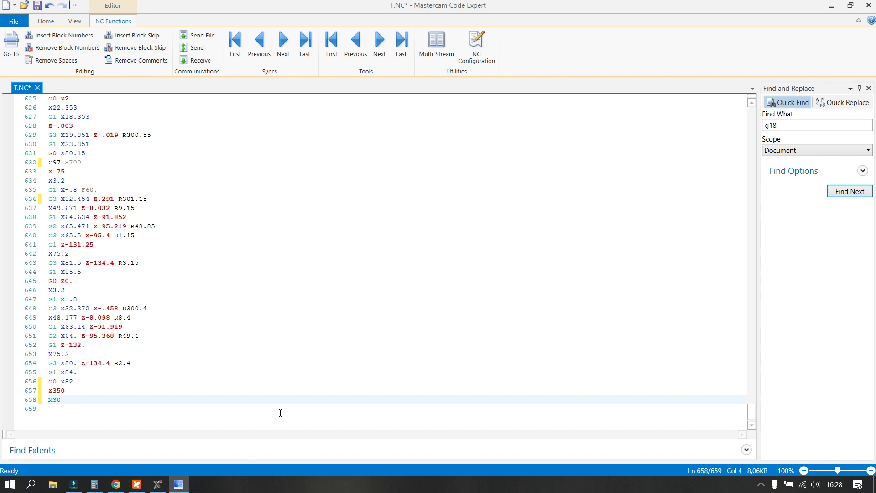
left_click(149, 415)
key("BackSpace")
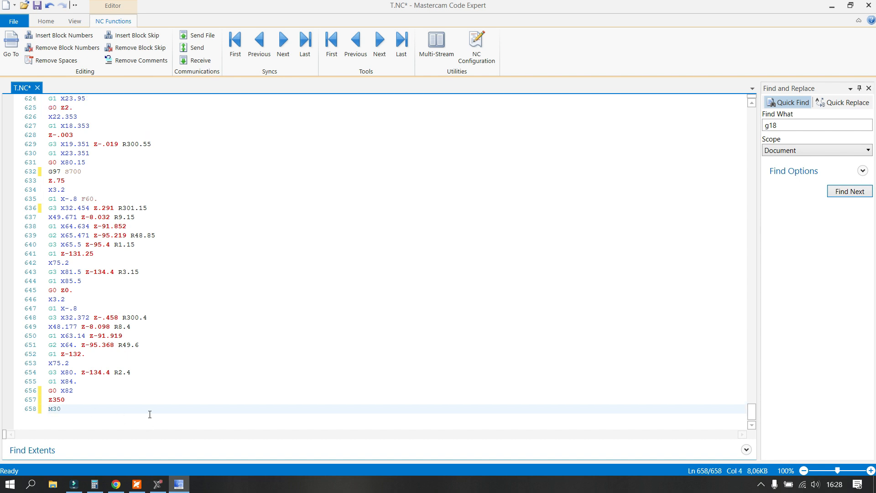
Insert block numbers on every line of the program and review the numbering back to the first line
scroll(121, 309, "up", 20)
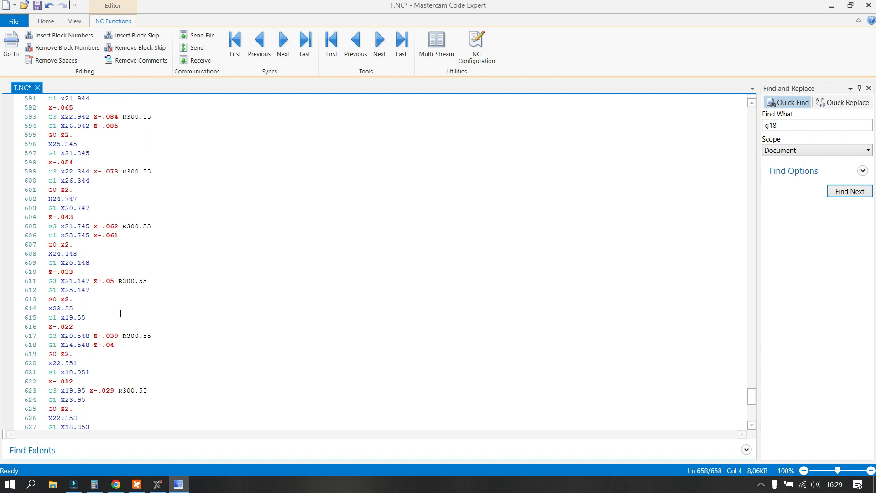
scroll(90, 267, "up", 11)
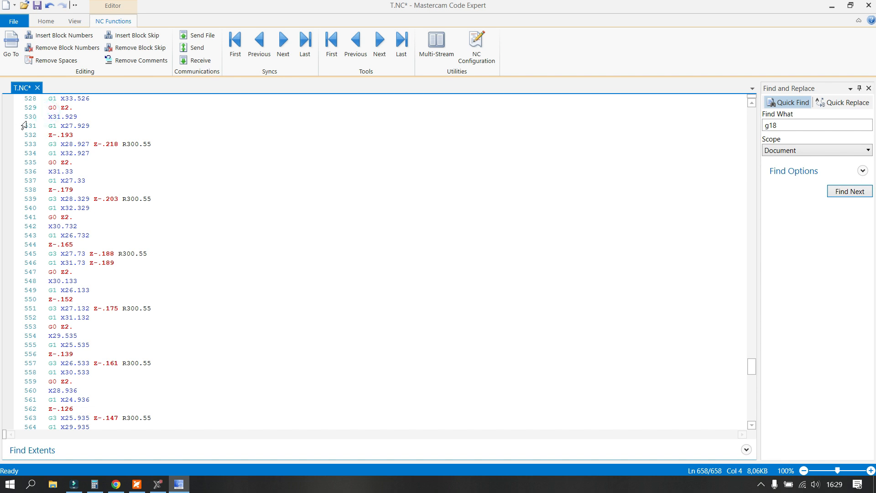
scroll(158, 182, "up", 11)
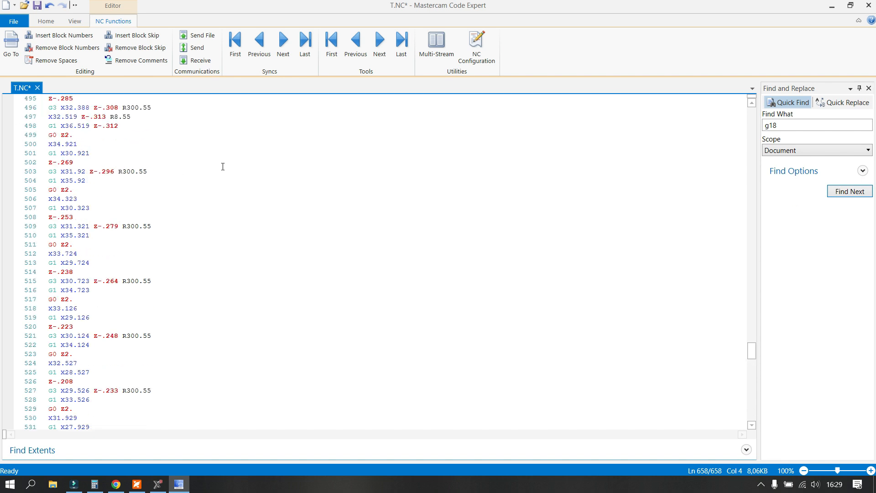
left_click_drag(754, 357, 750, 114)
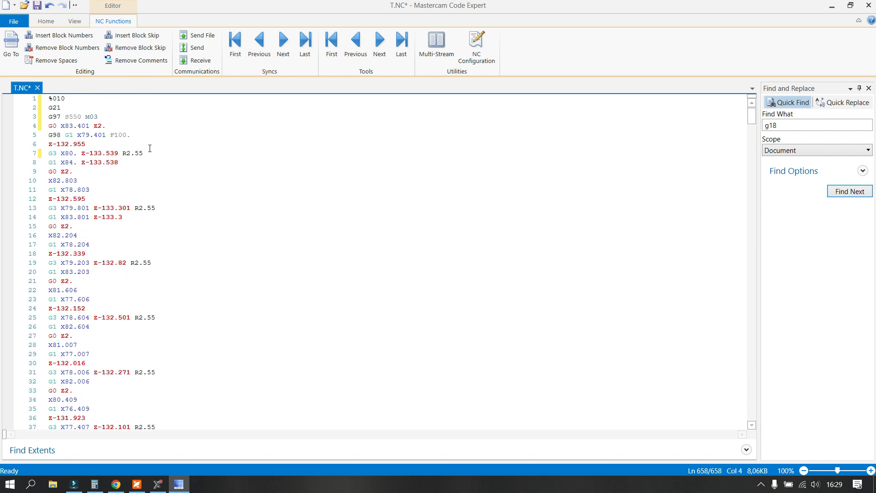
left_click(66, 37)
scroll(73, 129, "up", 13)
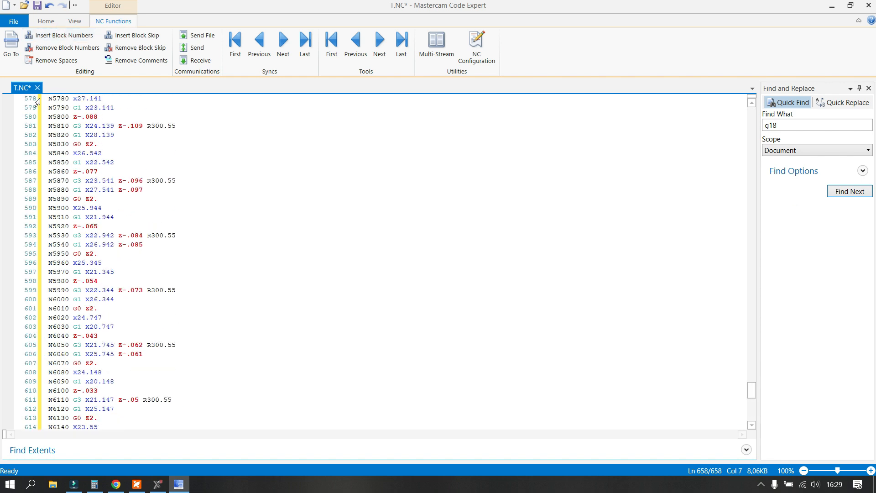
scroll(70, 190, "up", 20)
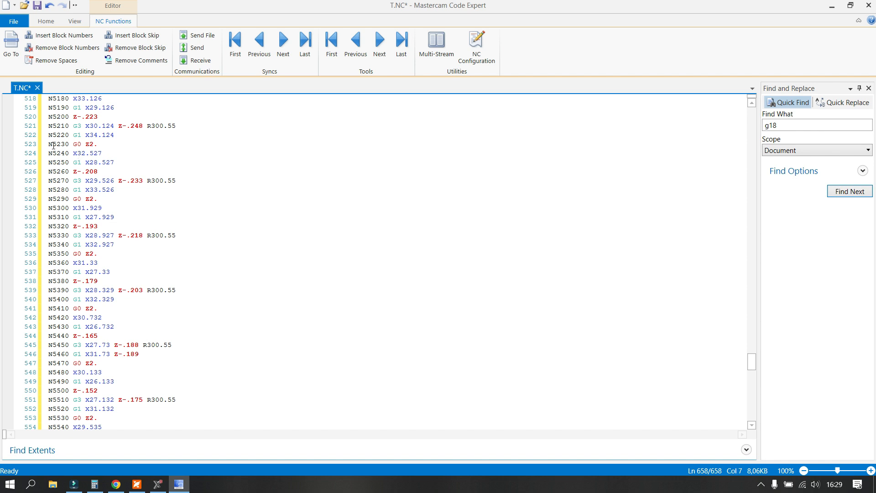
scroll(54, 145, "up", 11)
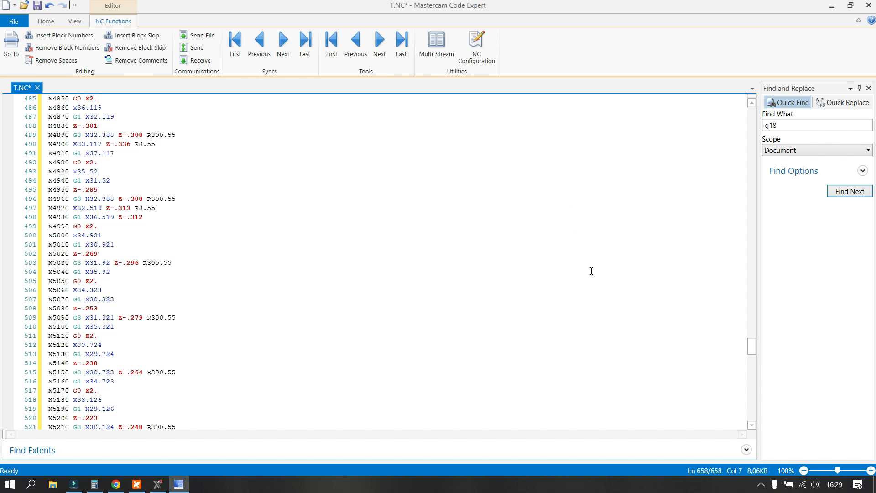
left_click_drag(752, 346, 745, 112)
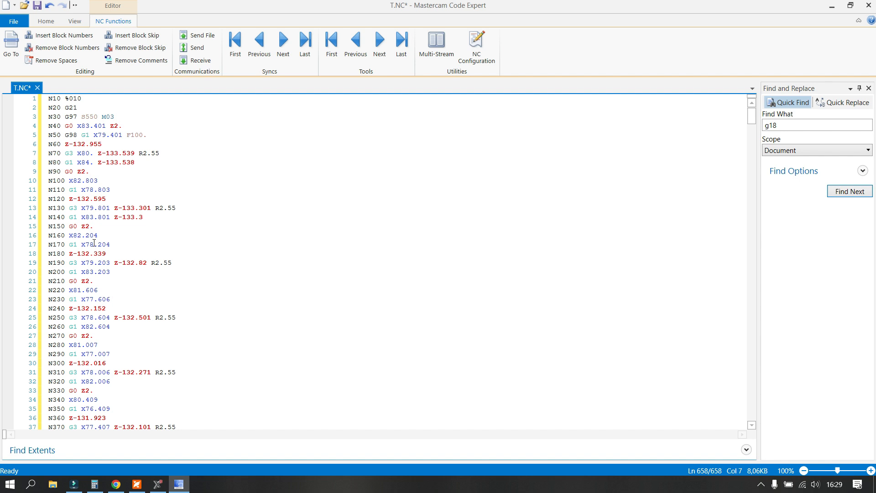
Save the program as a text file named CNC010 in the Documents folder
left_click(10, 19)
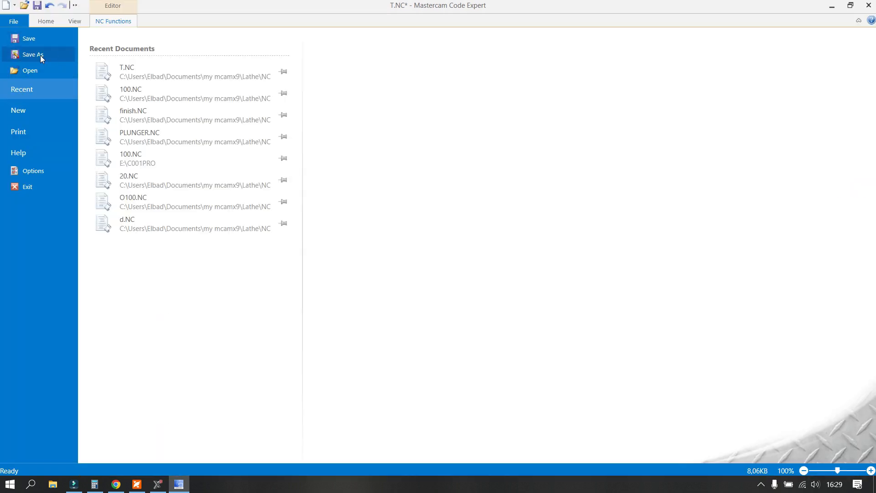
left_click(40, 56)
left_click(110, 227)
left_click(97, 262)
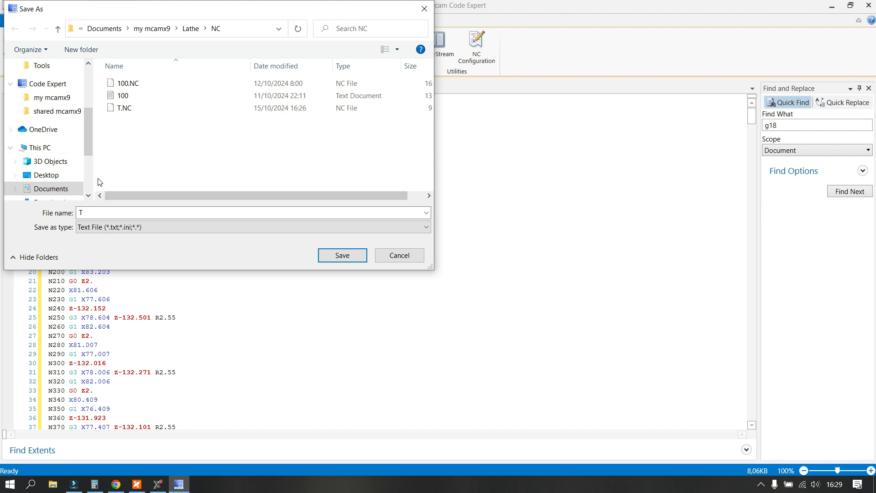
double_click(98, 212)
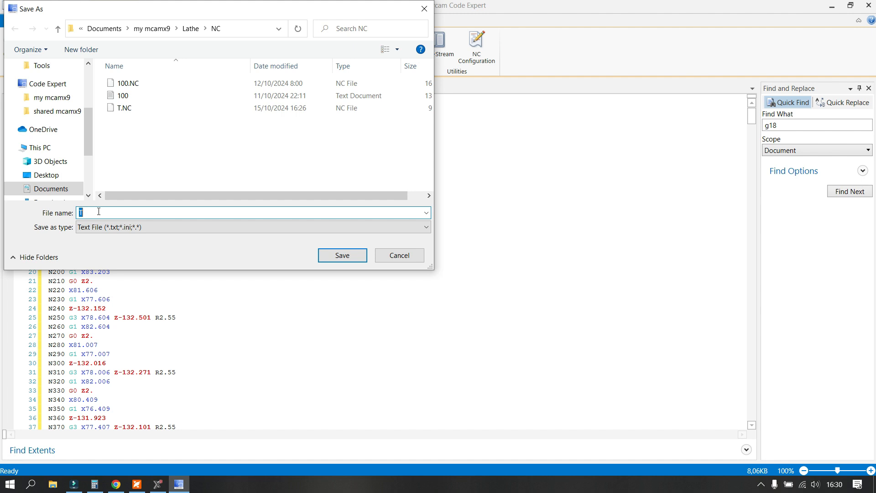
type("CNC")
left_click_drag(106, 9, 338, 90)
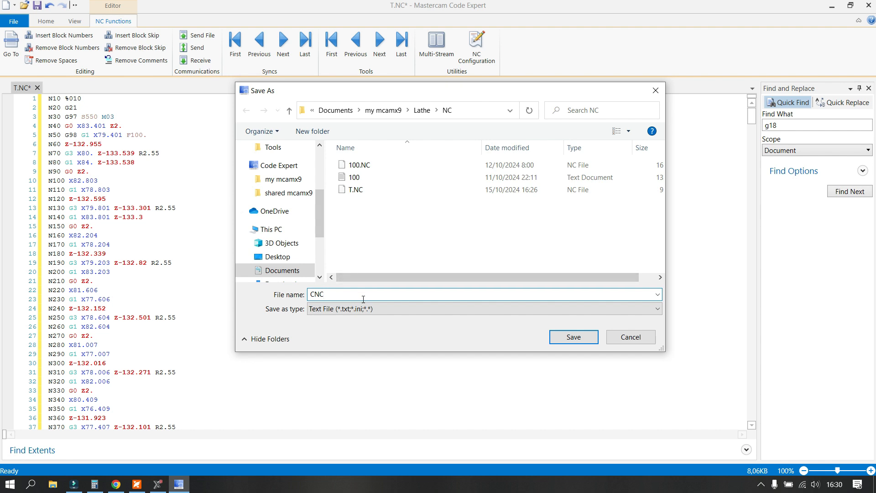
type("010")
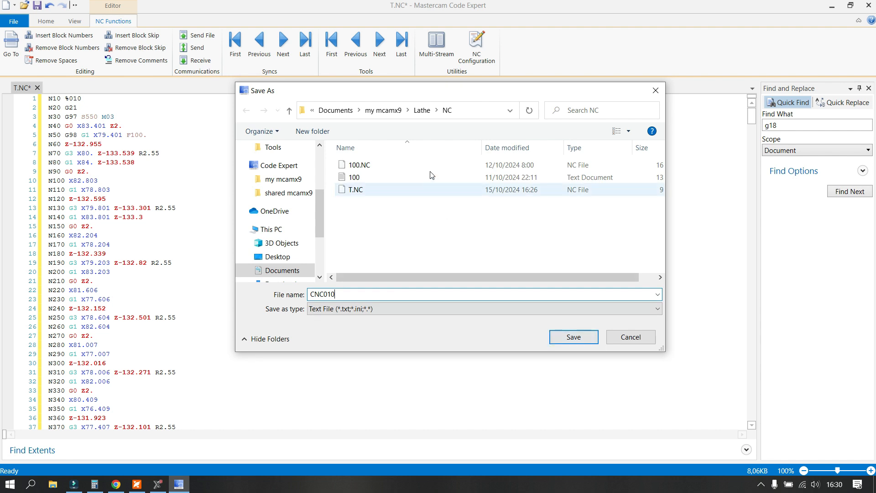
scroll(283, 248, "down", 2)
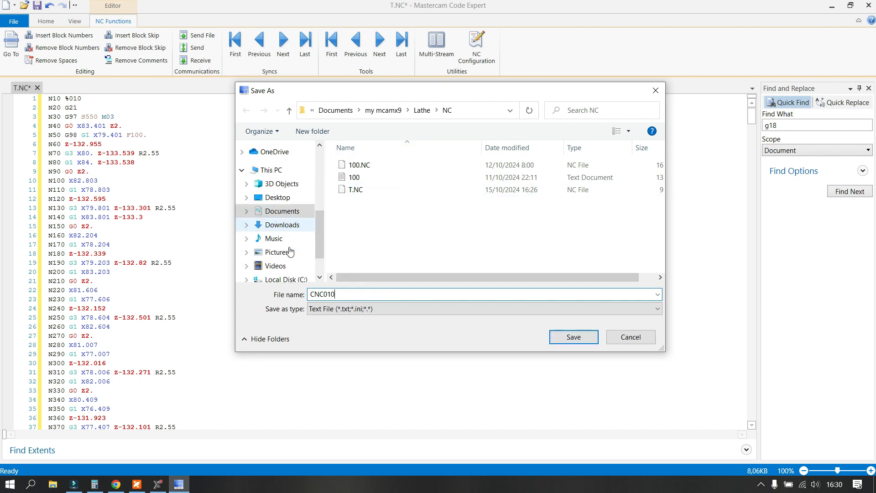
left_click(286, 213)
scroll(475, 252, "down", 2)
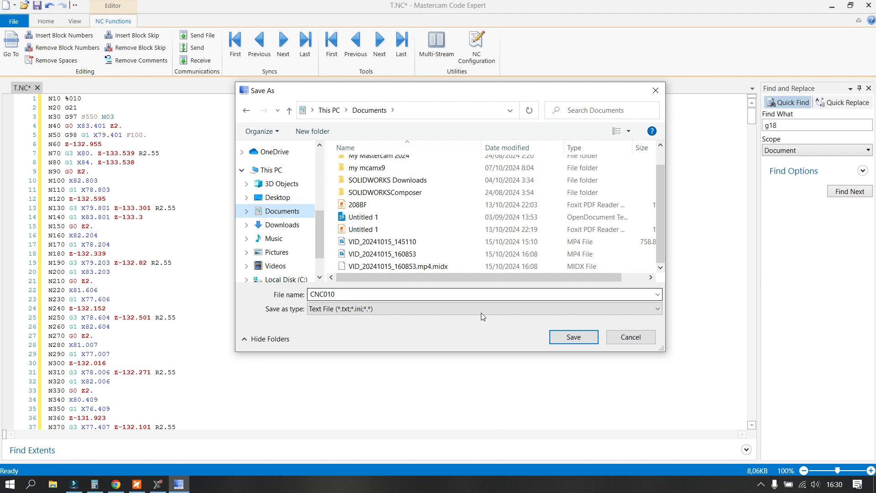
left_click(574, 337)
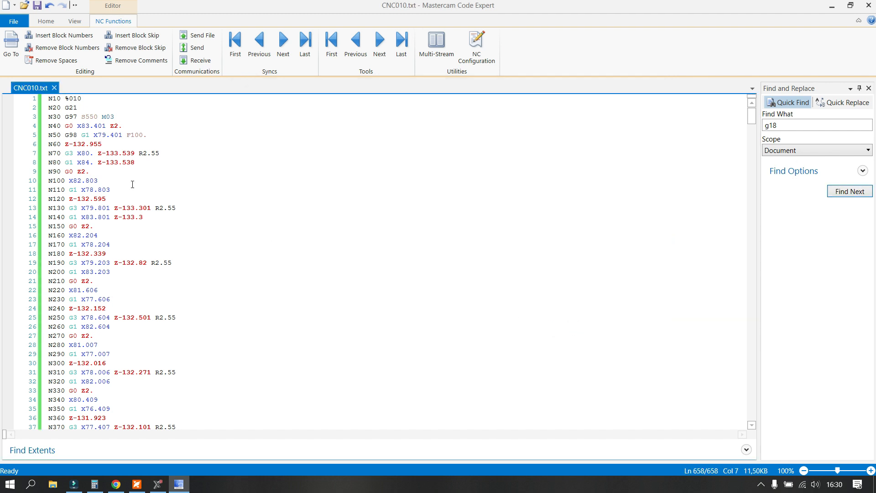
Switch to File Explorer and select the CNC010 text file in the Documents folder
left_click(53, 484)
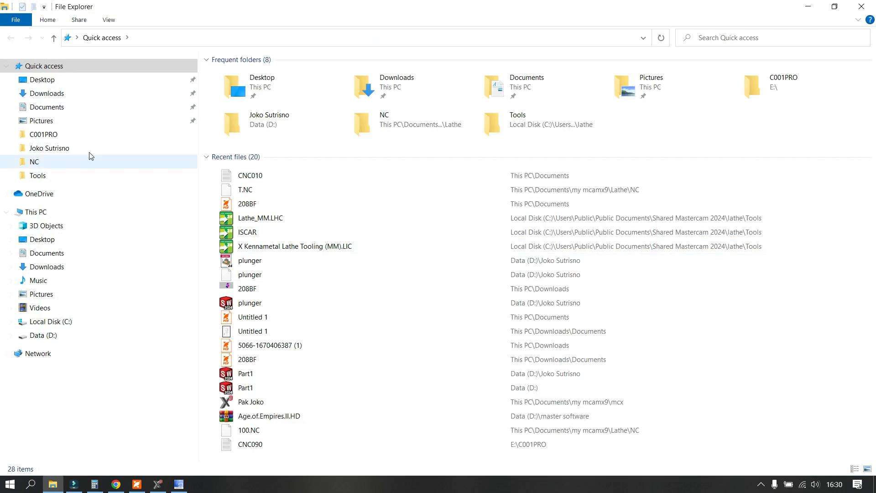
left_click(60, 107)
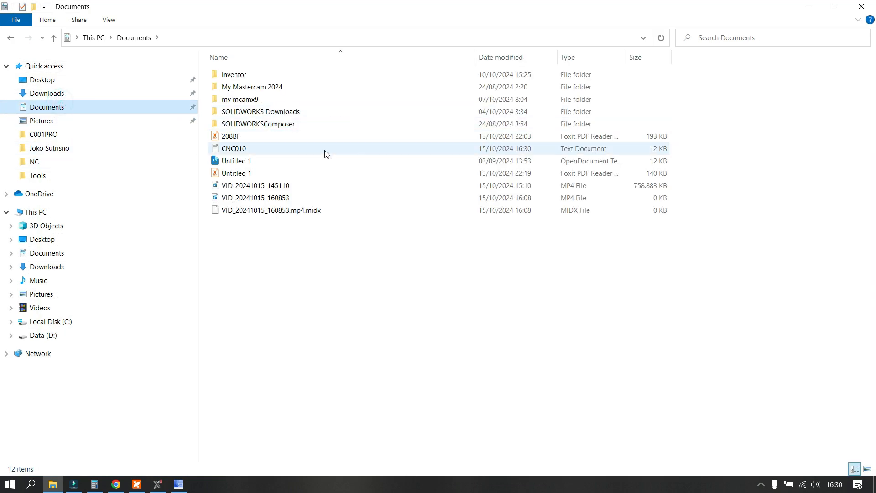
left_click(225, 151)
right_click(226, 152)
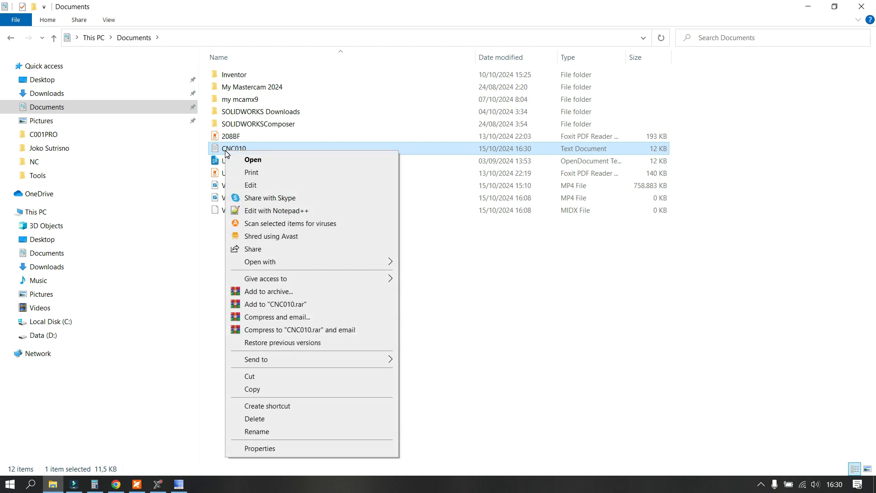
mouse_move(361, 267)
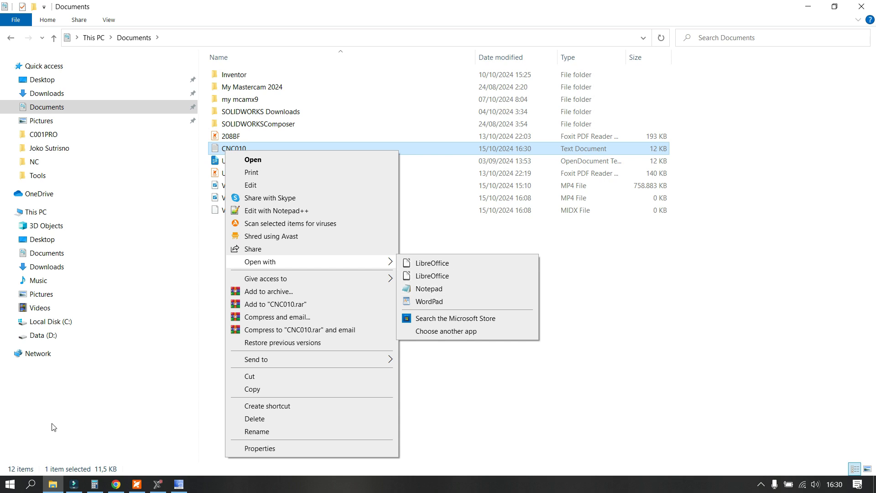
left_click(30, 484)
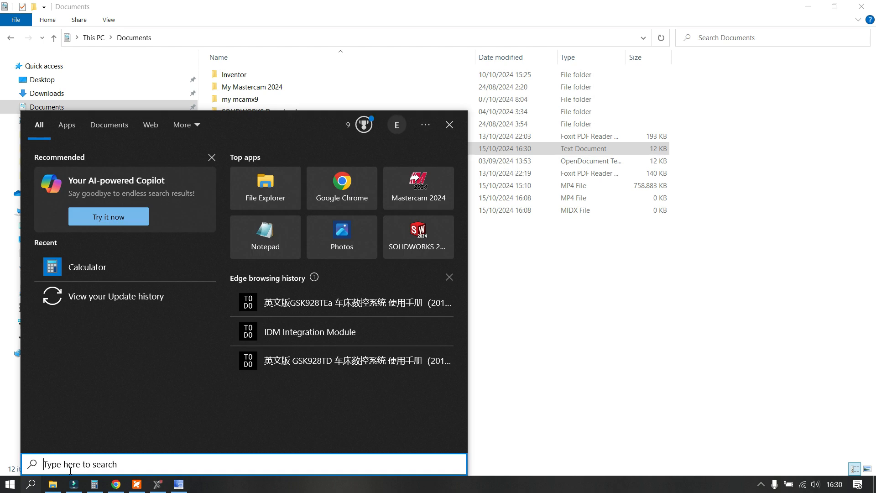
type("NOTE")
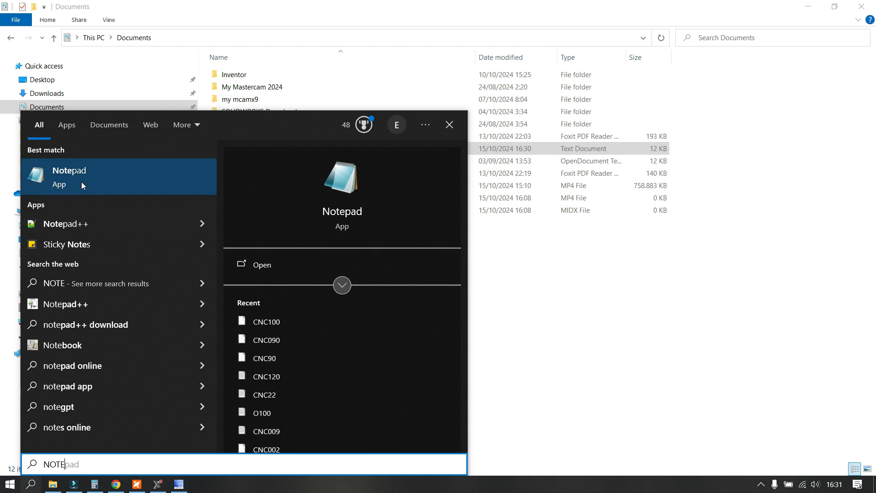
left_click(450, 124)
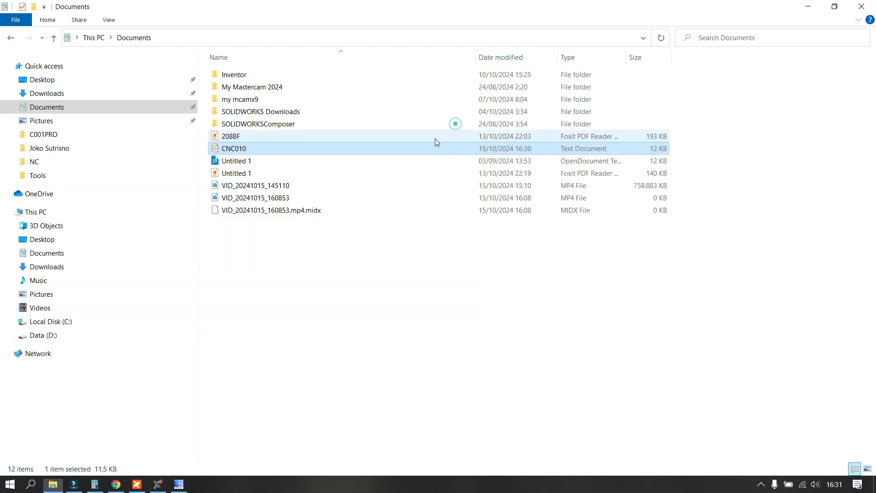
Open the CNC010 text file in Notepad and maximize its window
right_click(244, 147)
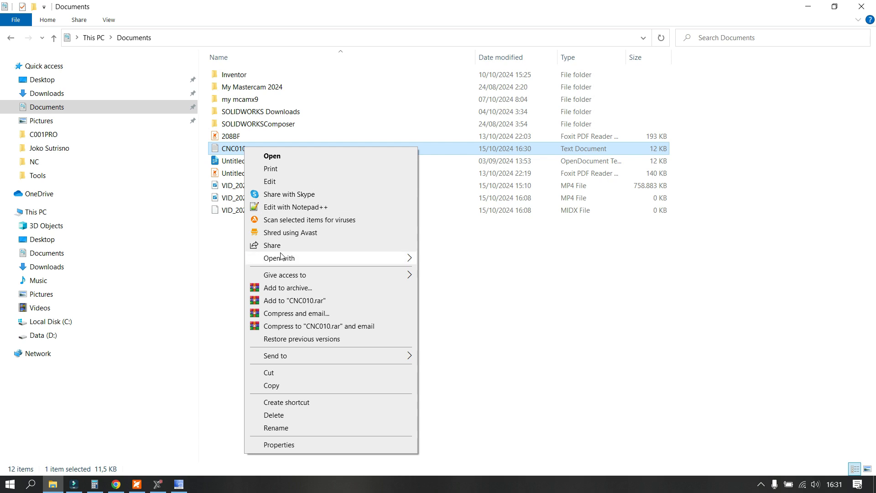
mouse_move(286, 258)
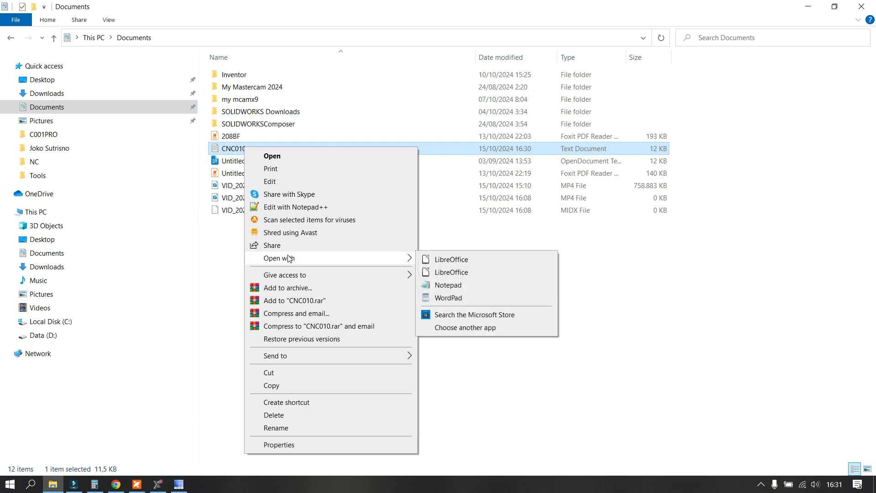
left_click(440, 289)
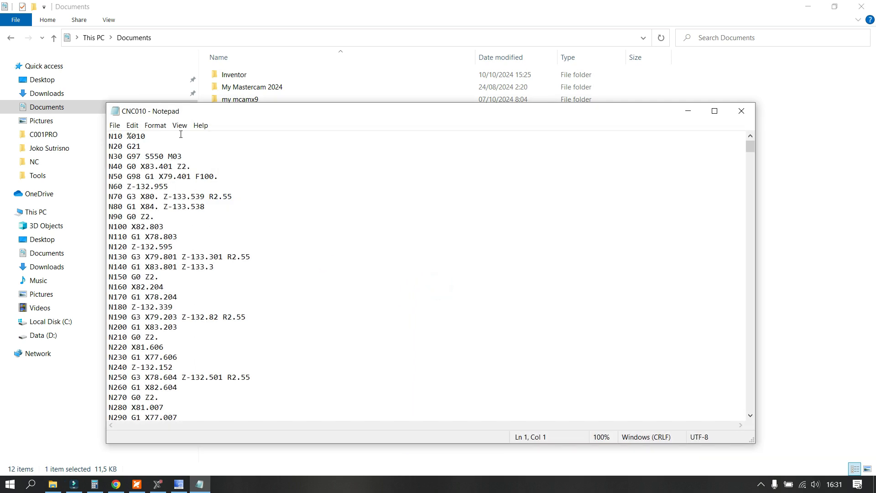
double_click(241, 115)
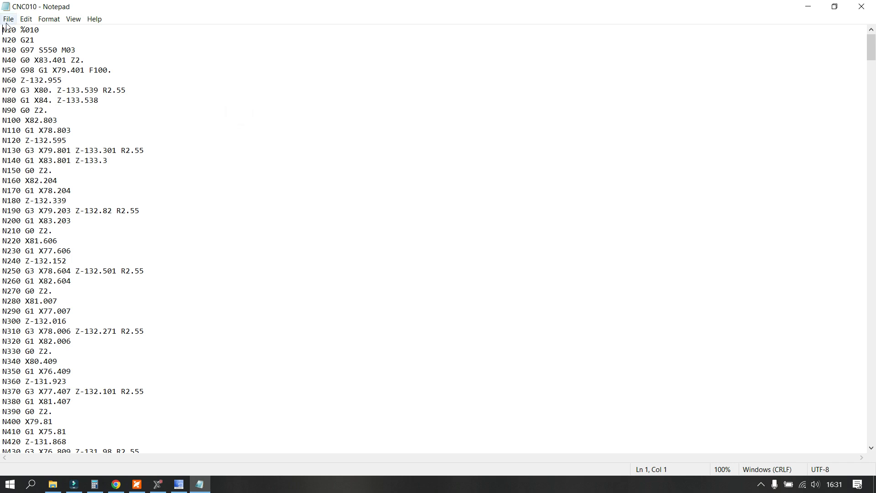
Delete the N10 block number in front of %010 on the first line and save the file
scroll(48, 391, "down", 6)
scroll(84, 390, "up", 6)
left_click_drag(20, 30, 1, 35)
key("Delete")
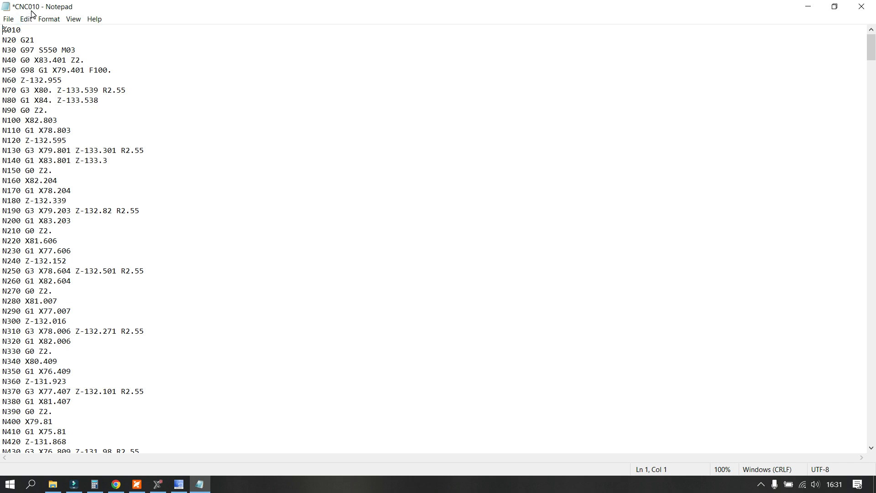
left_click(8, 20)
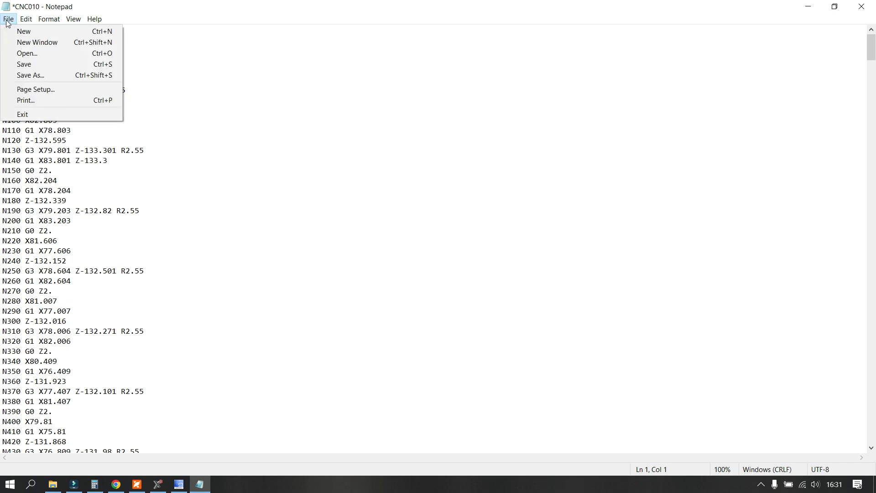
left_click(21, 63)
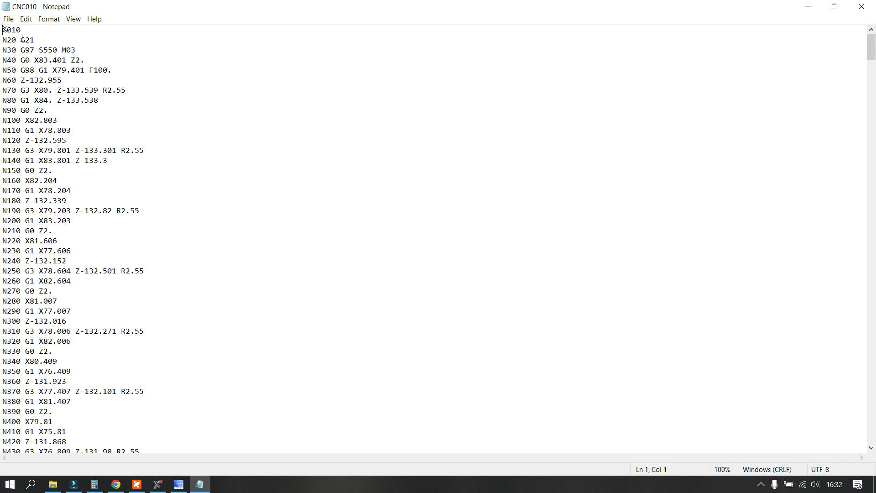
Close Notepad, minimize File Explorer and close Mastercam Code Expert to return to Mastercam Lathe X9
left_click(861, 6)
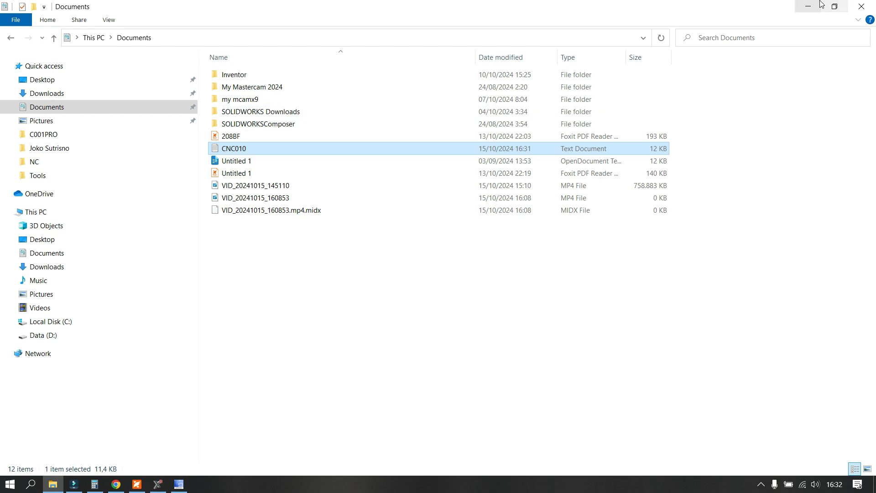
left_click(807, 8)
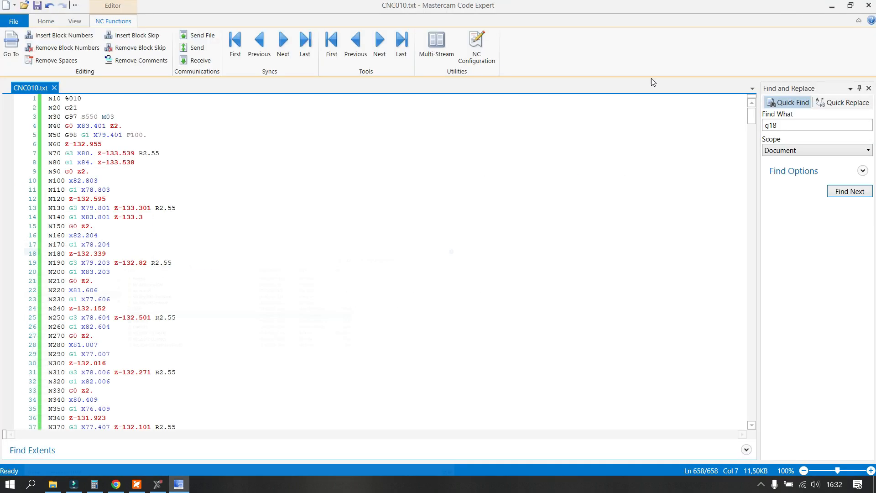
left_click(869, 5)
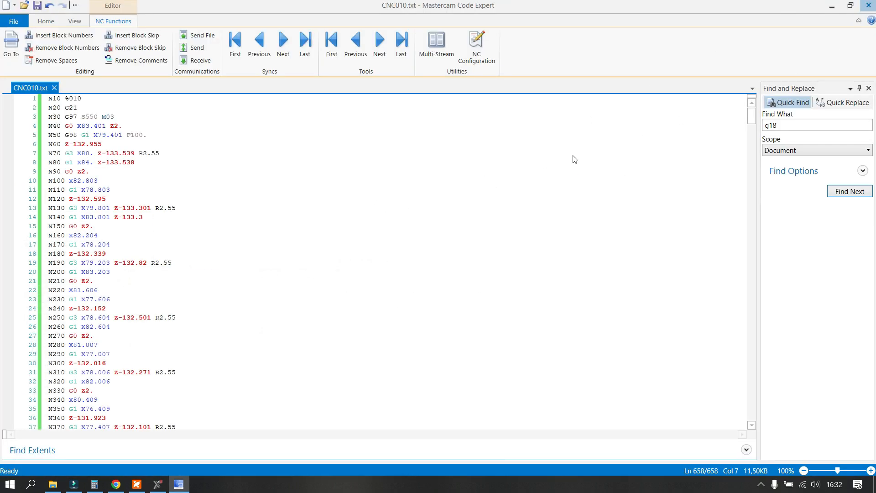
scroll(502, 258, "up", 3)
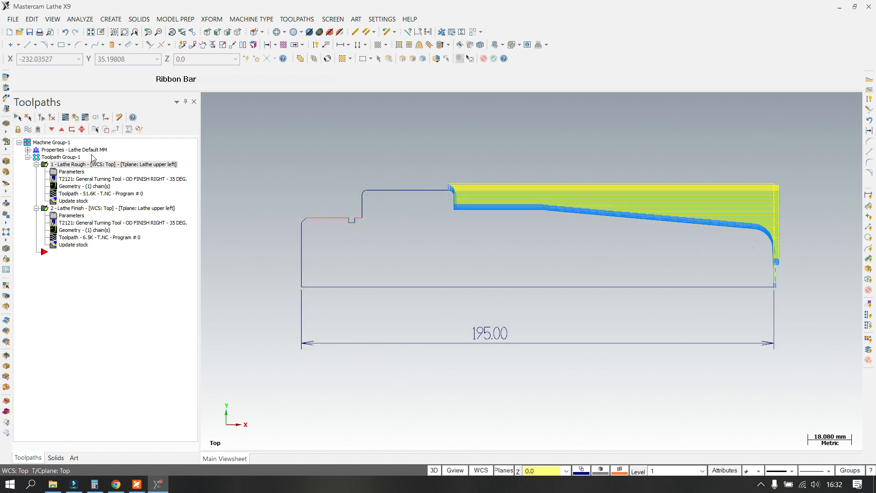
Backplot the rough and finish operations, check their cycle time and path length, and close the backplot
left_click(65, 118)
left_click(13, 81)
left_click(47, 259)
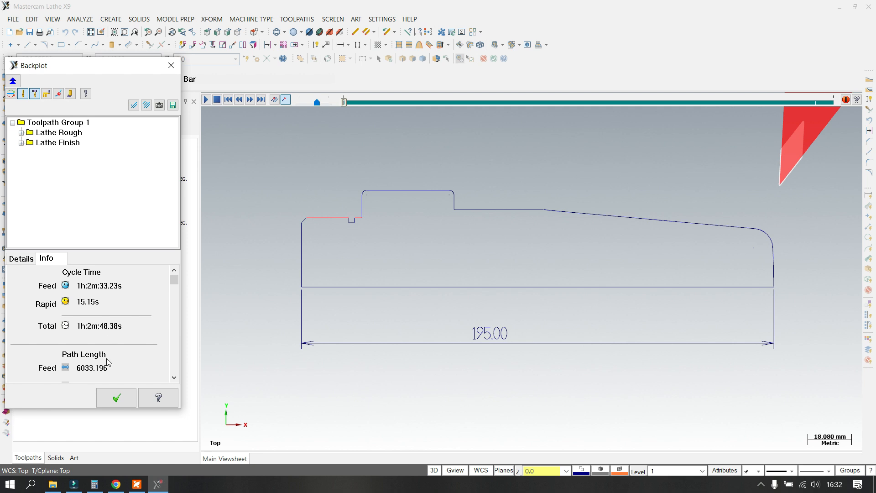
left_click(116, 398)
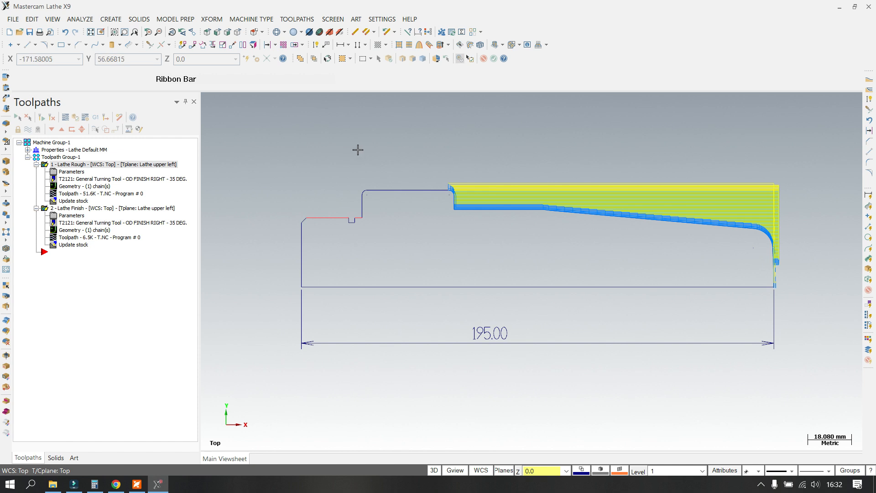
scroll(333, 201, "down", 1)
scroll(560, 306, "up", 2)
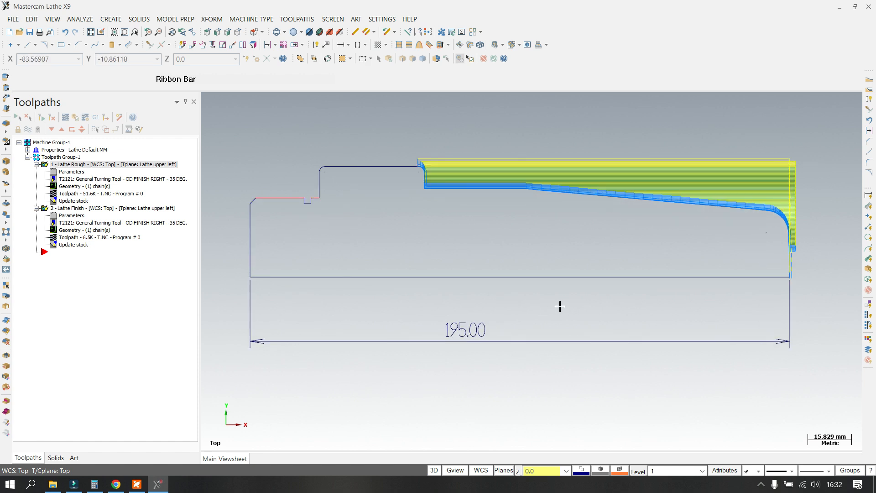
scroll(369, 277, "down", 3)
scroll(468, 261, "up", 3)
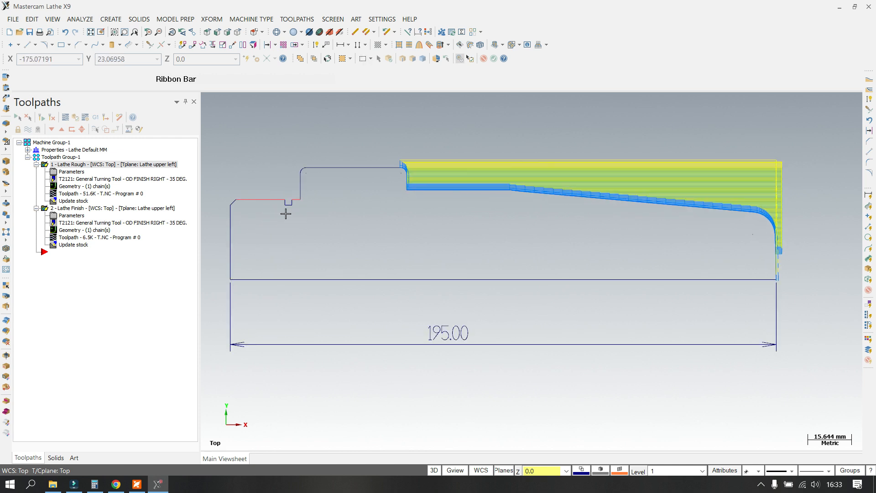
scroll(380, 250, "down", 3)
scroll(315, 217, "up", 3)
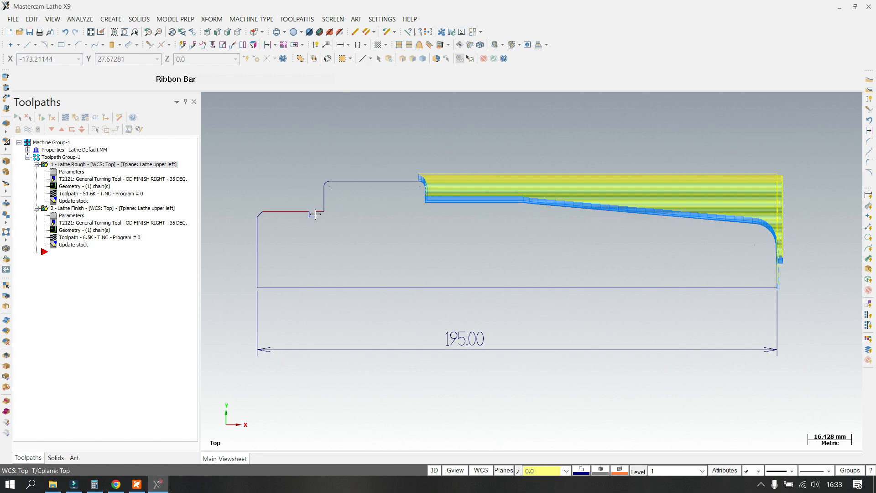
left_click(297, 19)
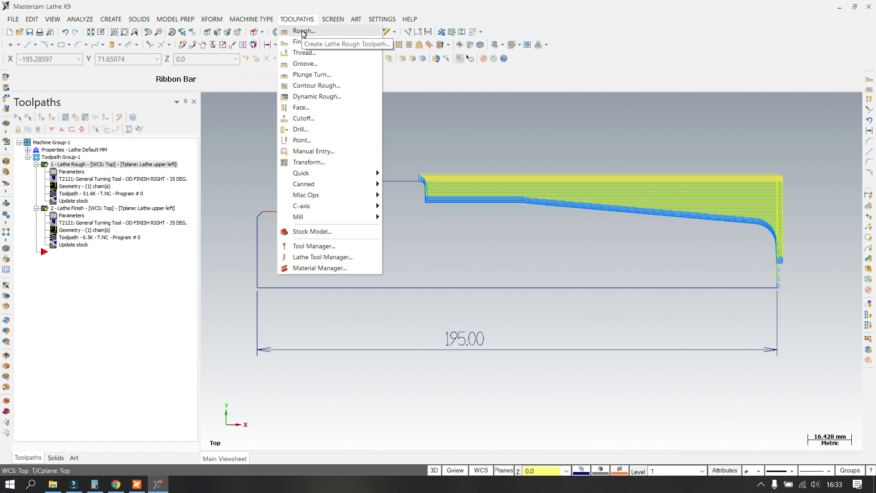
left_click(327, 85)
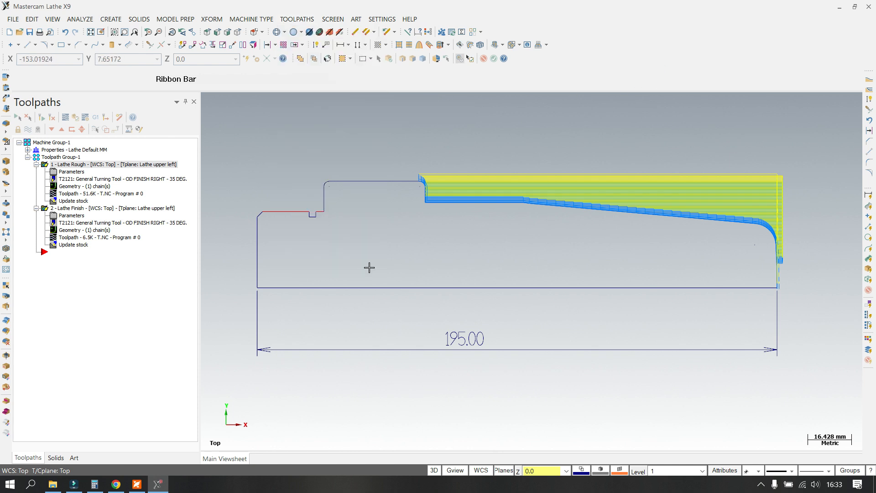
scroll(369, 267, "down", 1)
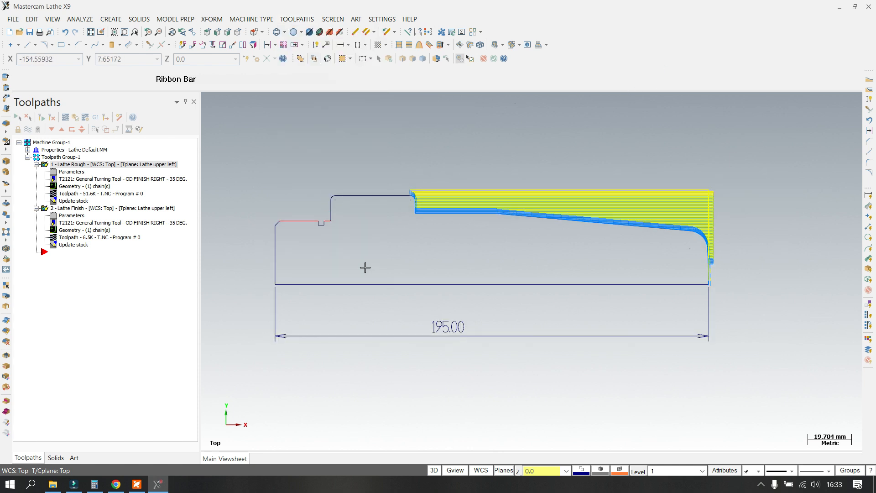